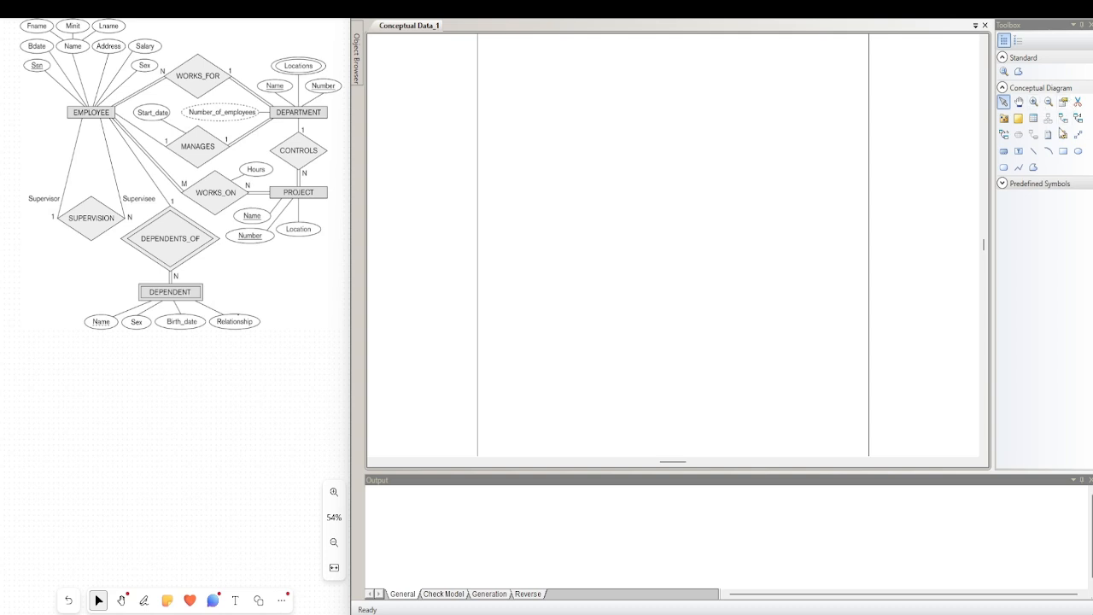
Place a new entity in the upper-left area of the conceptual diagram's page and enlarge its box to make room for attributes
{"action": "left_click", "coordinate": [1033, 120]}
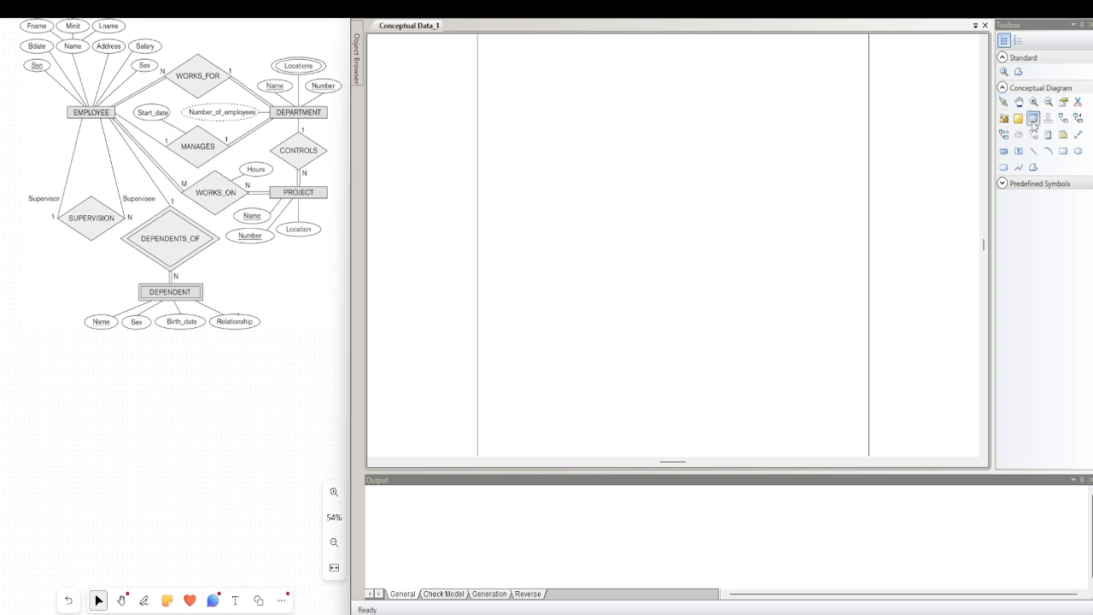
{"action": "left_click", "coordinate": [514, 170]}
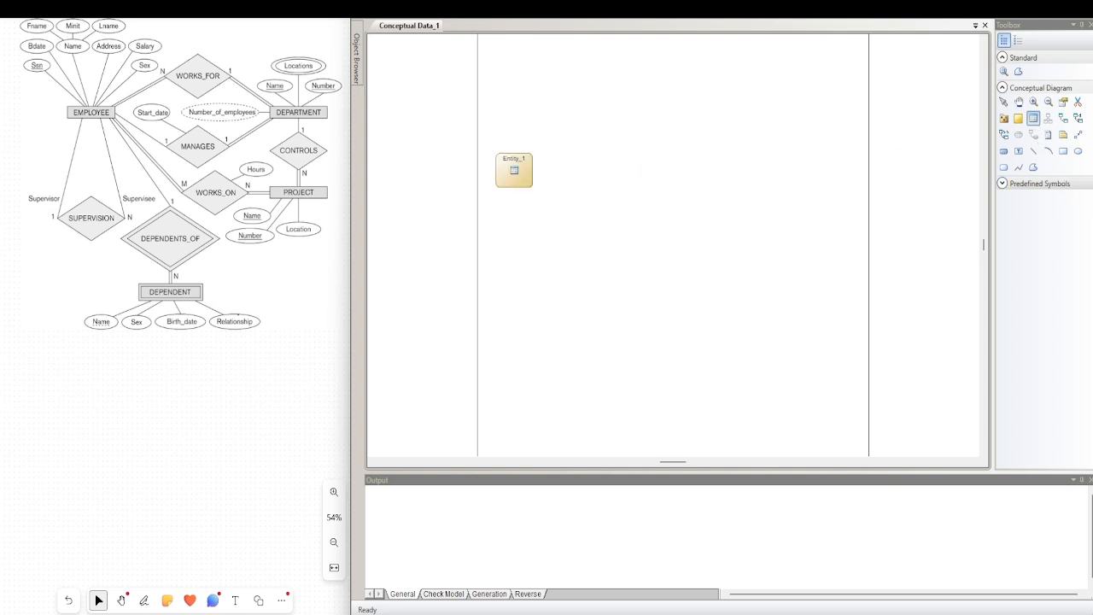
{"action": "right_click", "coordinate": [514, 170]}
{"action": "left_click", "coordinate": [529, 184]}
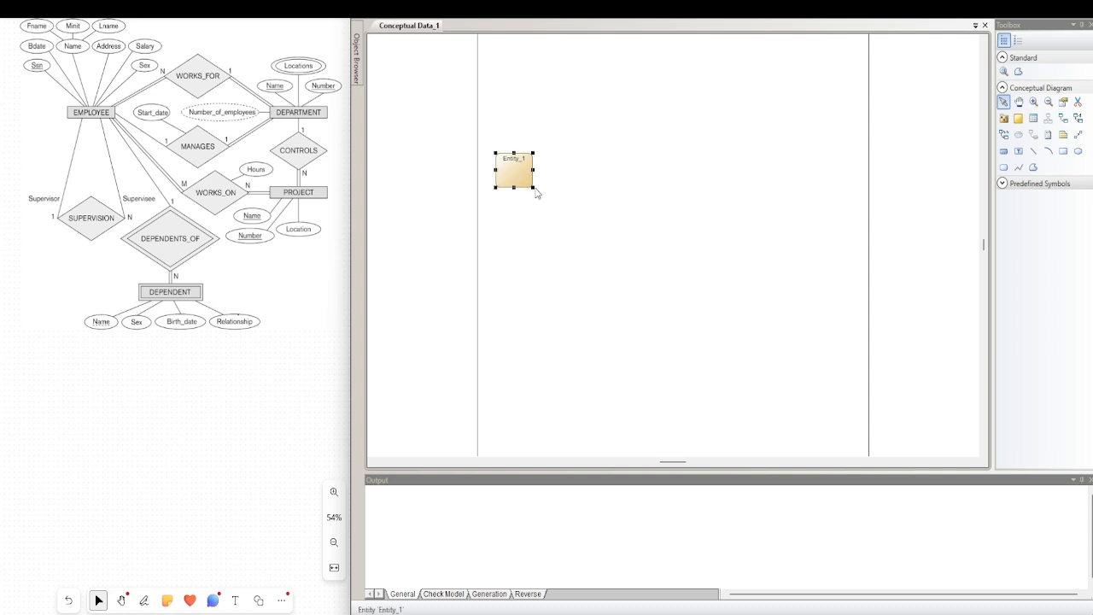
{"action": "left_click_drag", "start_coordinate": [533, 187], "coordinate": [641, 259]}
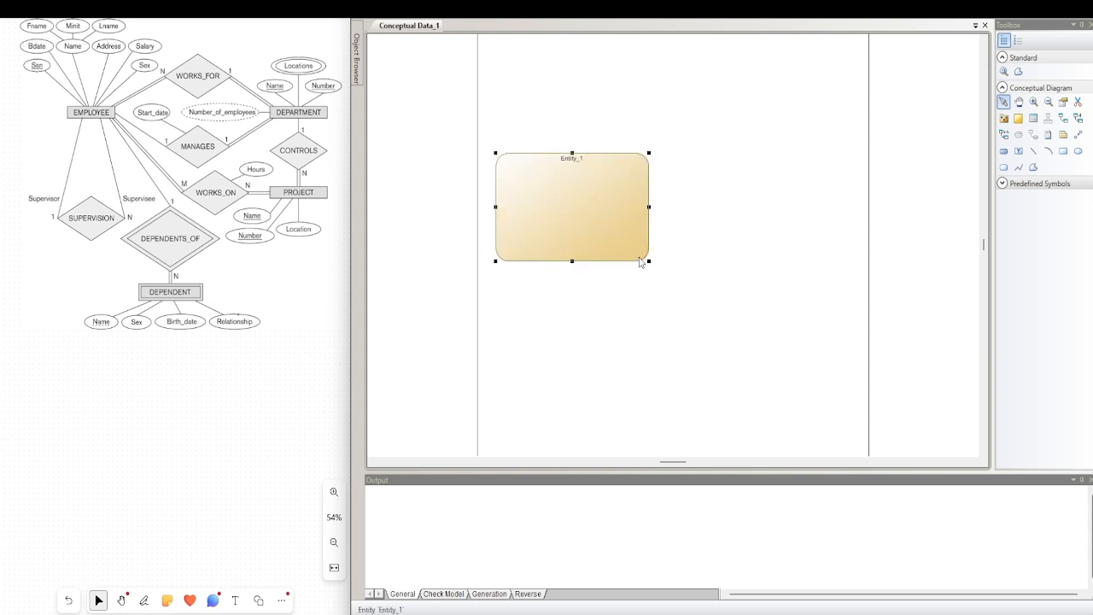
Name the new entity Employee in its properties
{"action": "double_click", "coordinate": [601, 204]}
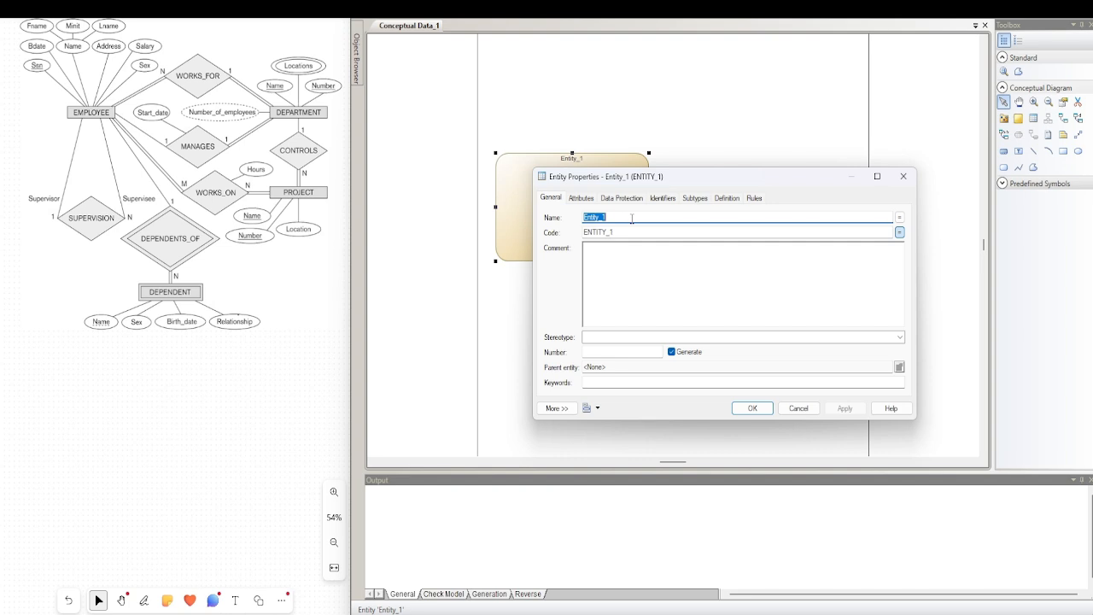
{"action": "type", "text": "Employee"}
Add the attributes ssn and Bdate to the Employee entity
{"action": "left_click", "coordinate": [588, 202]}
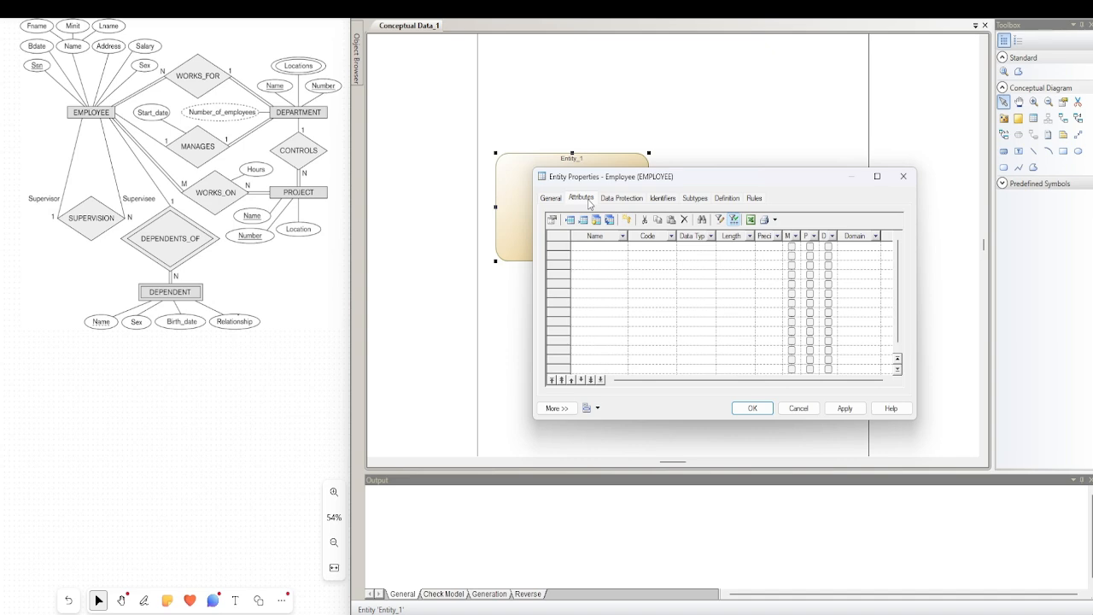
{"action": "left_click", "coordinate": [593, 247]}
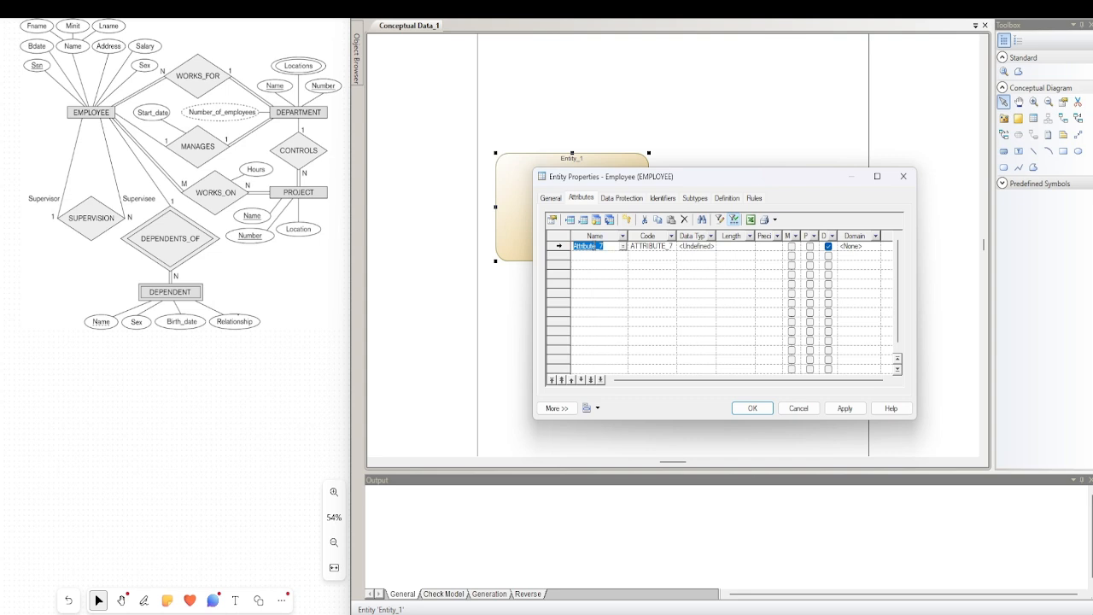
{"action": "type", "text": "ssn"}
{"action": "left_click", "coordinate": [589, 256]}
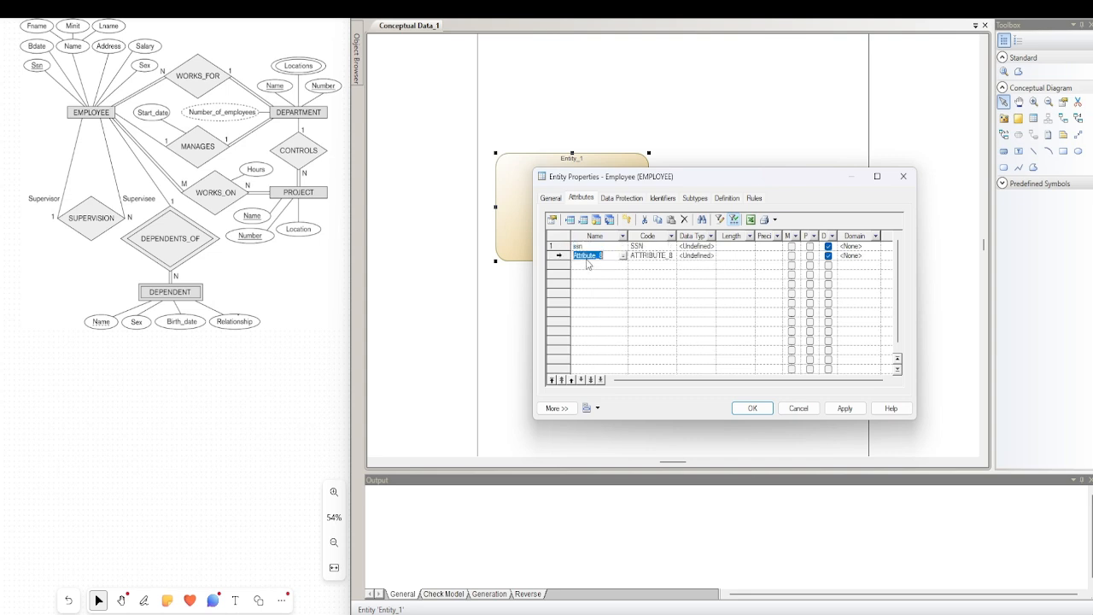
{"action": "left_click", "coordinate": [587, 256]}
{"action": "double_click", "coordinate": [587, 256]}
{"action": "type", "text": "Bdate"}
Add a third attribute named emp_name to the Employee entity
{"action": "left_click", "coordinate": [590, 266]}
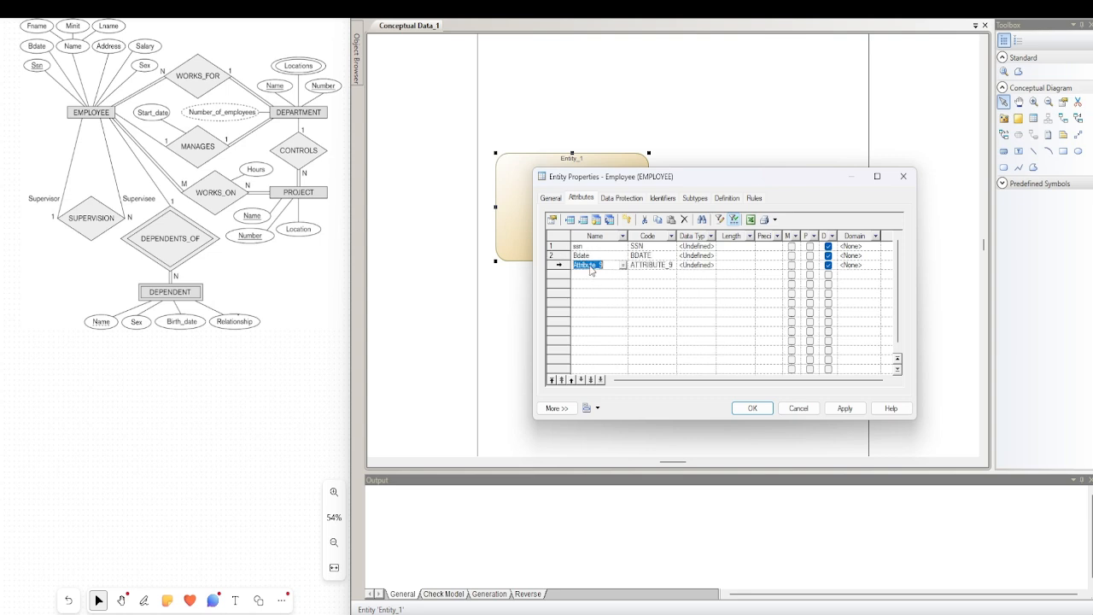
{"action": "double_click", "coordinate": [589, 265]}
{"action": "type", "text": "na"}
{"action": "key", "text": "BackSpace"}
{"action": "key", "text": "BackSpace"}
{"action": "type", "text": "epm"}
{"action": "key", "text": "BackSpace"}
{"action": "key", "text": "BackSpace"}
{"action": "type", "text": "mp_name"}
Add the attributes address and salary to the Employee entity
{"action": "left_click", "coordinate": [595, 283]}
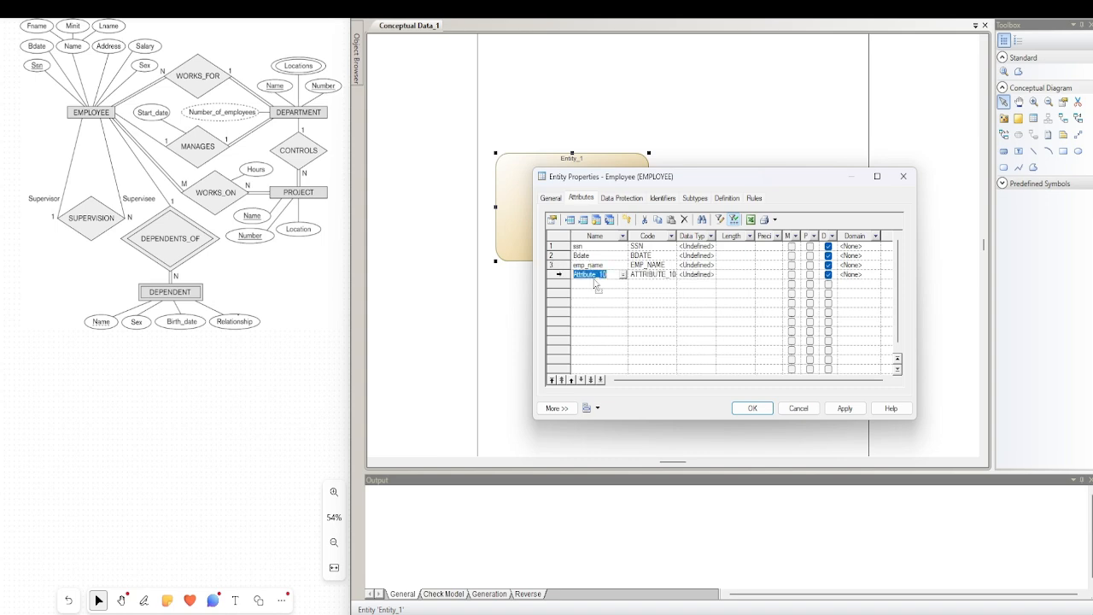
{"action": "type", "text": "A"}
{"action": "type", "text": "address"}
{"action": "left_click", "coordinate": [596, 284]}
{"action": "double_click", "coordinate": [590, 283]}
{"action": "left_click", "coordinate": [591, 283]}
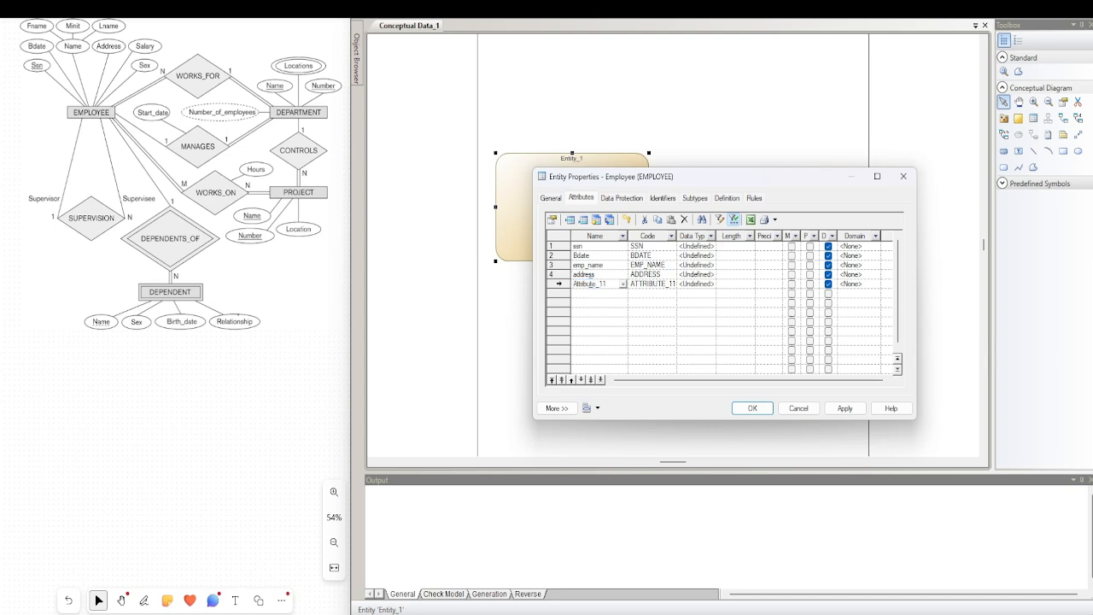
{"action": "double_click", "coordinate": [590, 283]}
{"action": "type", "text": "salary"}
Add a sixth attribute named sex to the Employee entity
{"action": "left_click", "coordinate": [586, 296]}
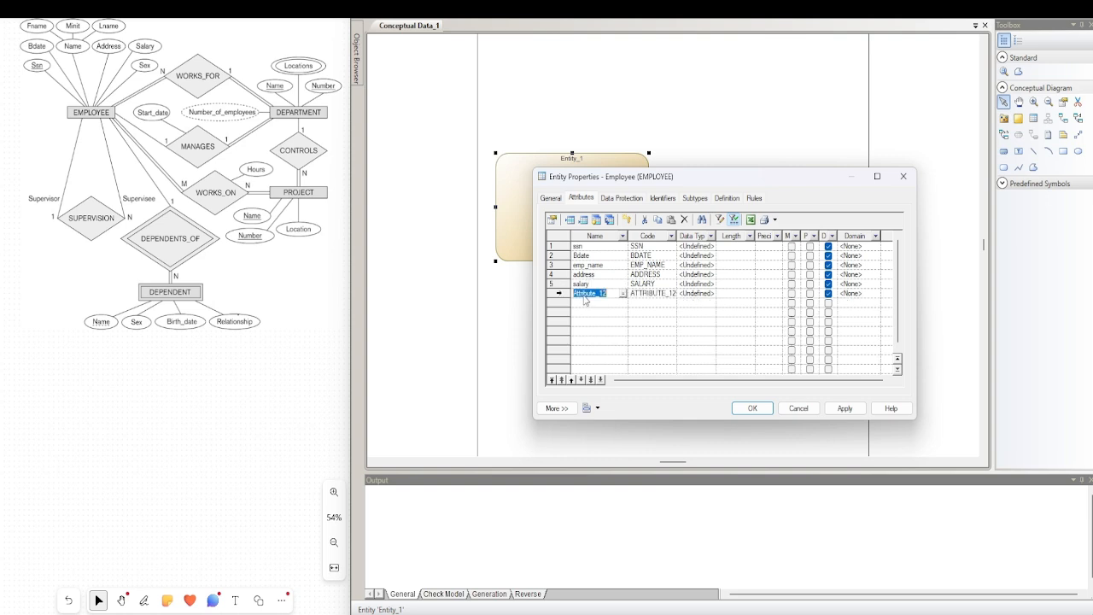
{"action": "left_click", "coordinate": [585, 296]}
{"action": "double_click", "coordinate": [584, 295]}
{"action": "type", "text": "sex"}
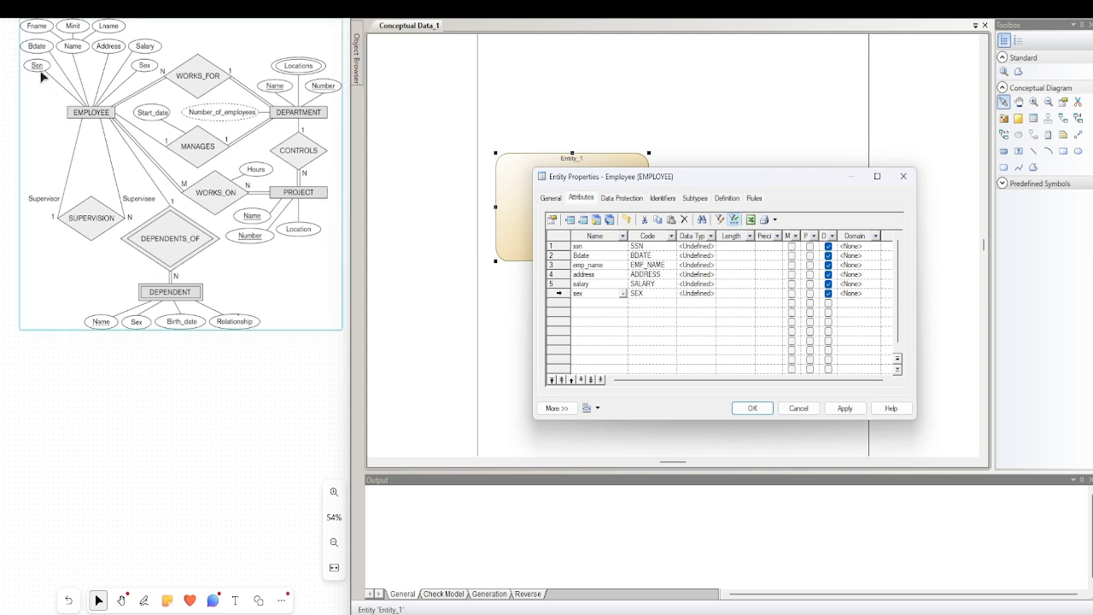
Make ssn the primary identifier and a mandatory attribute, leaving Bdate and emp_name optional
{"action": "left_click", "coordinate": [809, 246]}
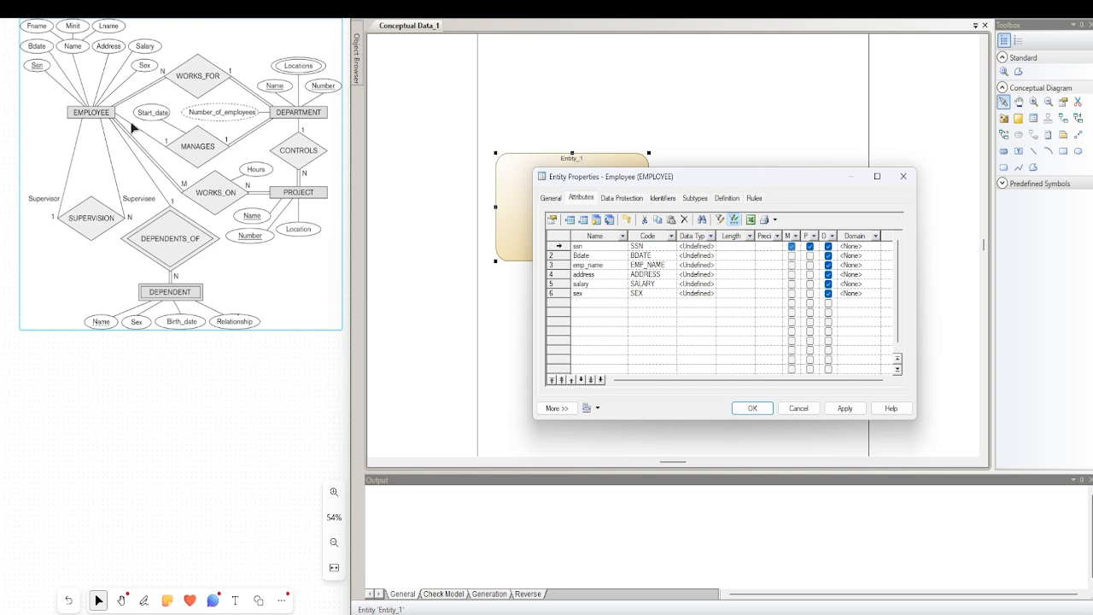
{"action": "left_click", "coordinate": [791, 247]}
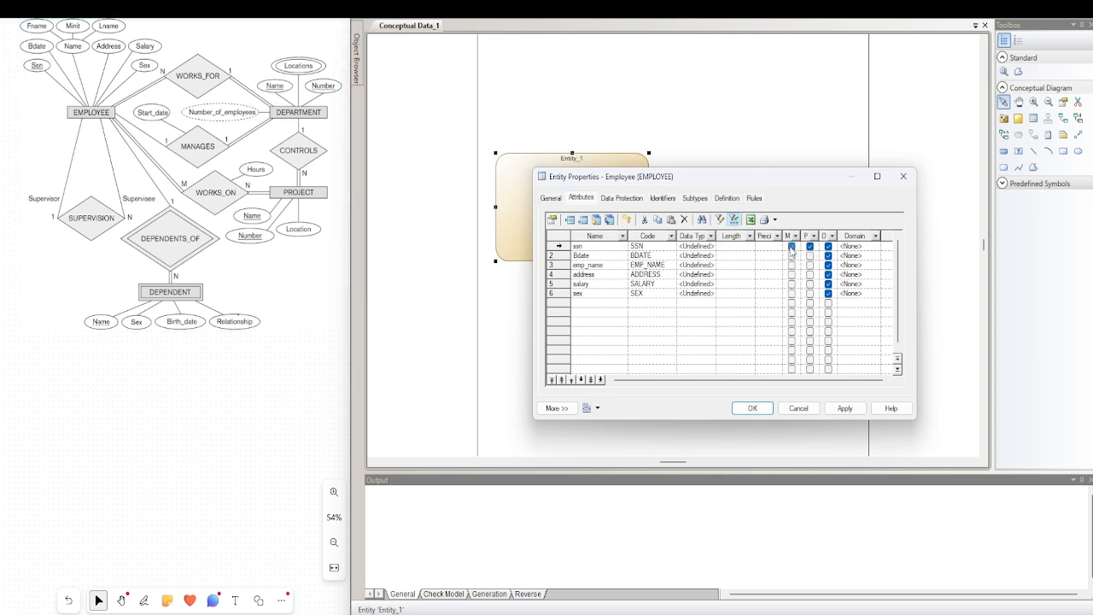
{"action": "left_click", "coordinate": [791, 247]}
{"action": "left_click", "coordinate": [790, 255]}
{"action": "left_click", "coordinate": [792, 265]}
{"action": "left_click", "coordinate": [791, 255]}
{"action": "left_click", "coordinate": [791, 264]}
{"action": "left_click", "coordinate": [790, 246]}
Set the data type of ssn to Characters with a length of 5
{"action": "left_click", "coordinate": [707, 247]}
{"action": "left_click", "coordinate": [711, 248]}
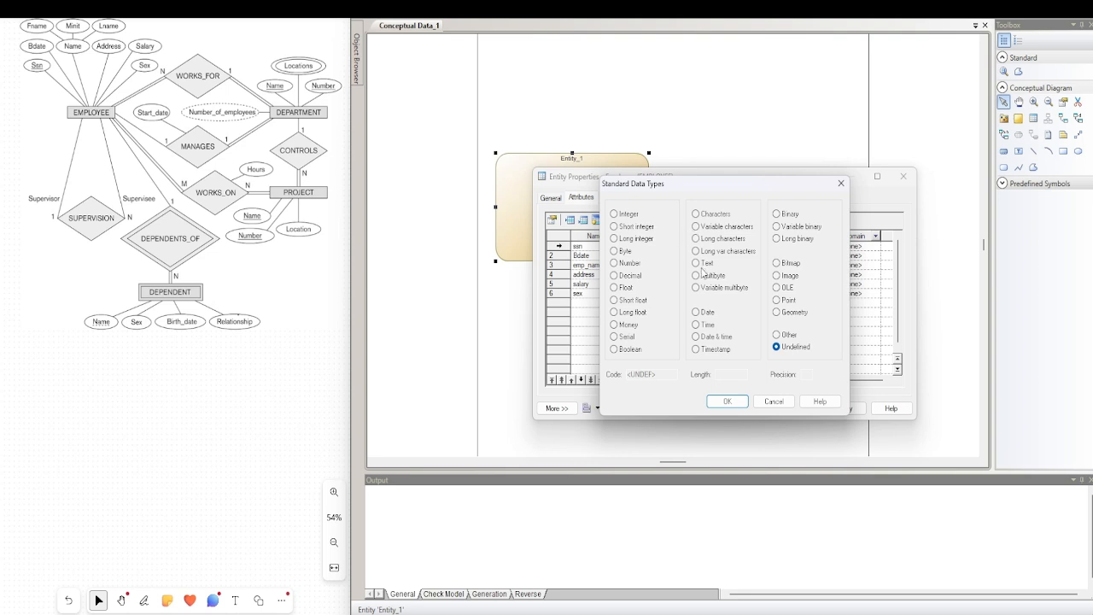
{"action": "left_click", "coordinate": [699, 215]}
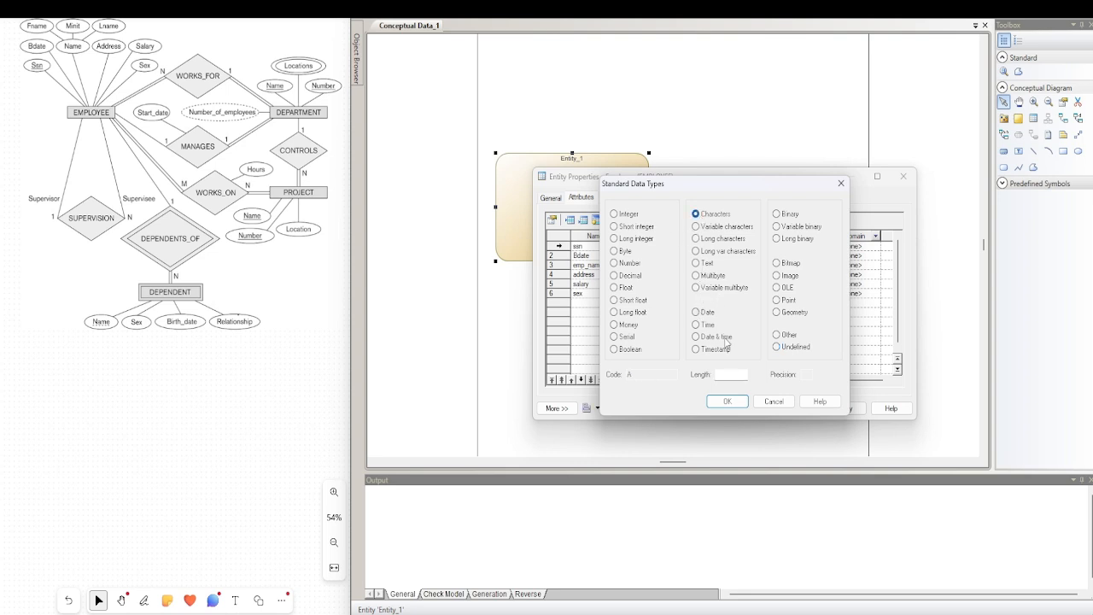
{"action": "left_click", "coordinate": [726, 374]}
{"action": "type", "text": "5"}
{"action": "left_click", "coordinate": [727, 401]}
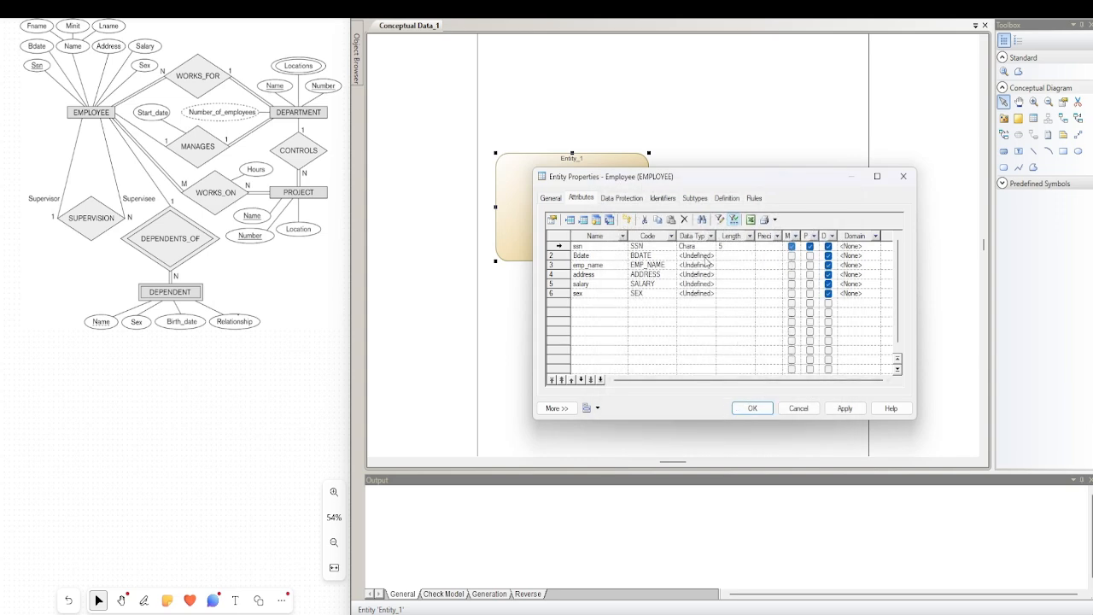
Set the data type of Bdate to Date
{"action": "left_click", "coordinate": [708, 257]}
{"action": "left_click", "coordinate": [709, 258]}
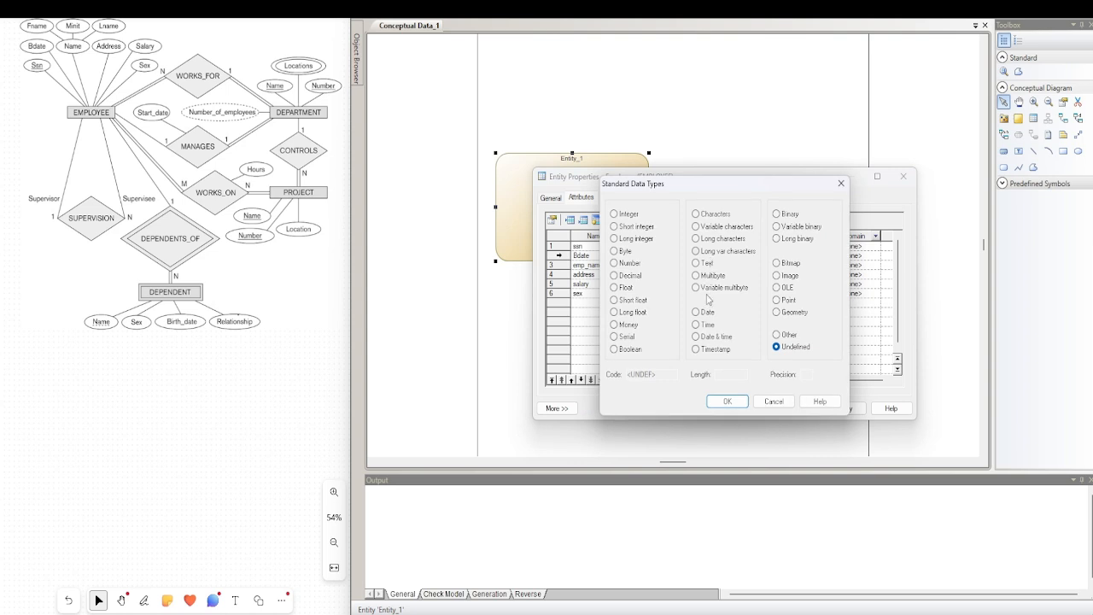
{"action": "left_click", "coordinate": [704, 314]}
{"action": "left_click", "coordinate": [723, 402]}
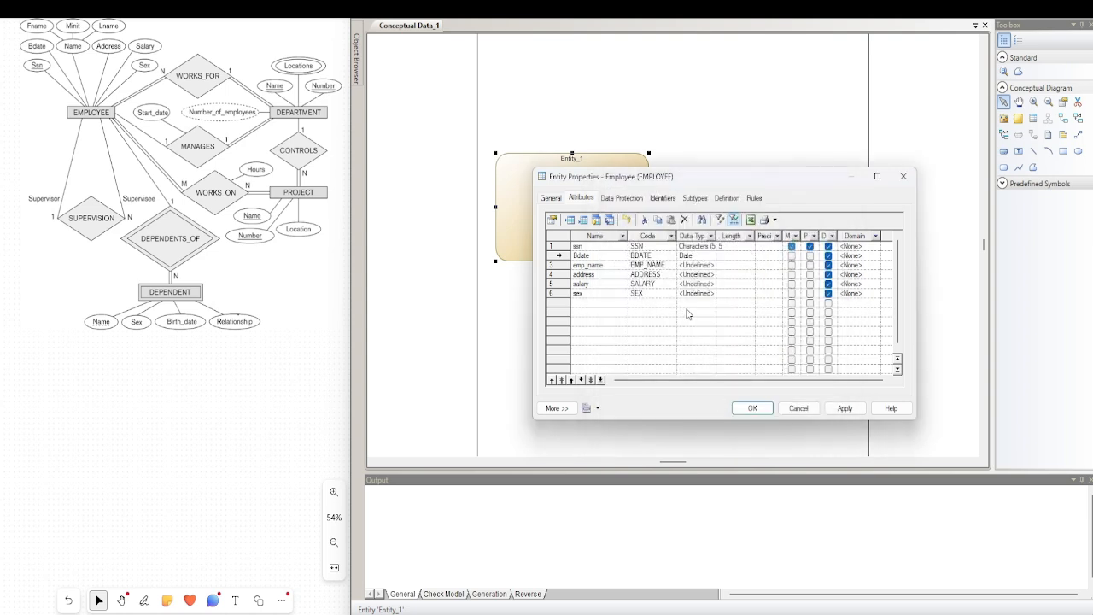
Set the data type of emp_name to Variable characters with a length of 100
{"action": "left_click", "coordinate": [692, 265]}
{"action": "left_click", "coordinate": [709, 265]}
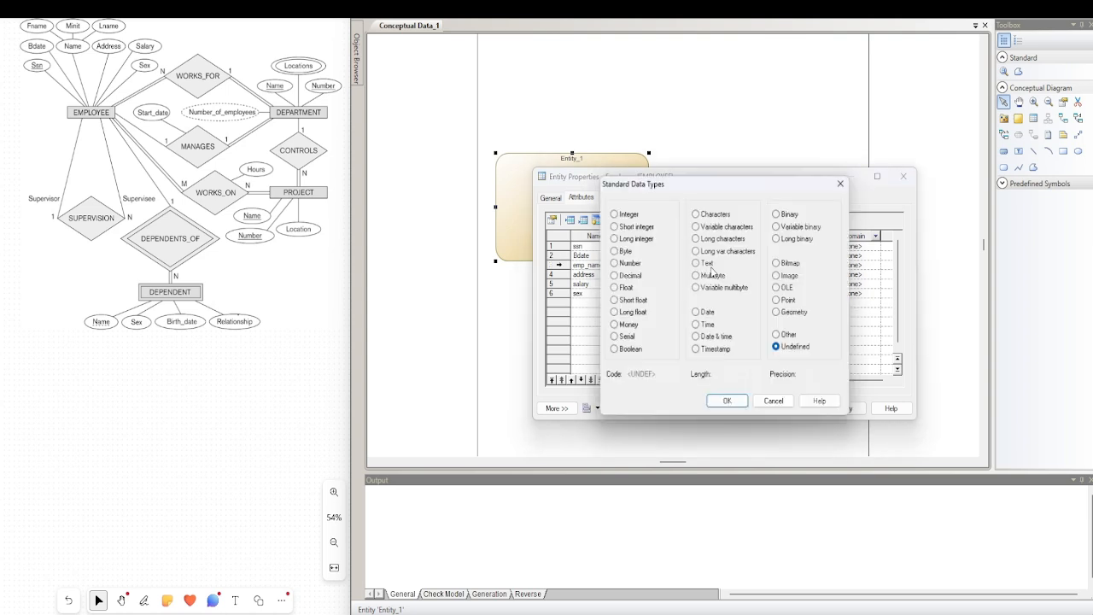
{"action": "left_click", "coordinate": [705, 229]}
{"action": "left_click", "coordinate": [724, 373]}
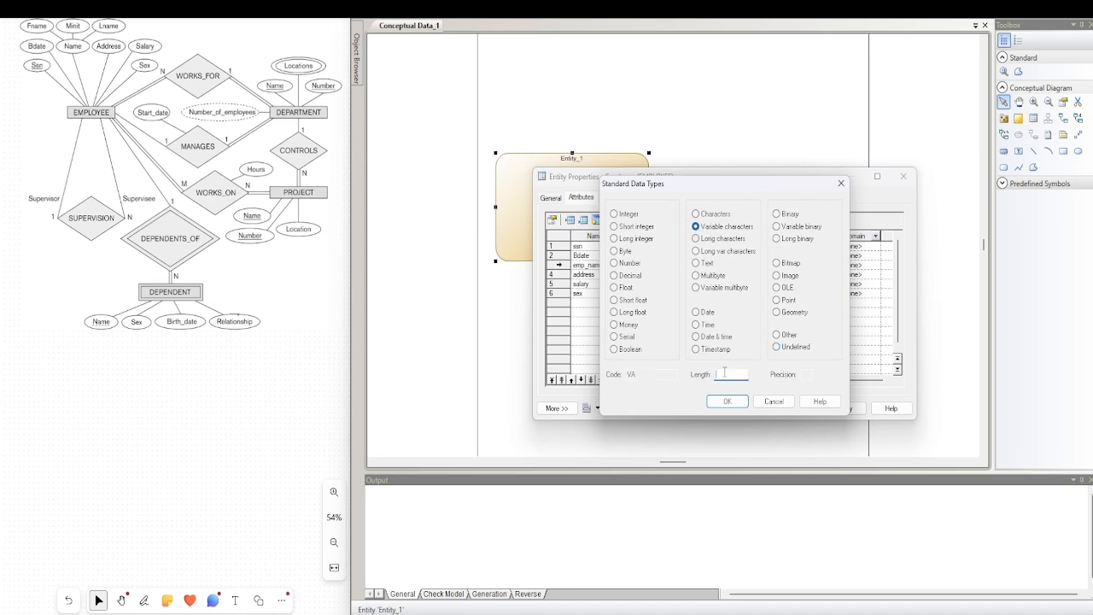
{"action": "type", "text": "100"}
{"action": "left_click", "coordinate": [697, 226]}
{"action": "left_click", "coordinate": [696, 214]}
{"action": "left_click", "coordinate": [696, 226]}
{"action": "left_click_drag", "start_coordinate": [732, 376], "coordinate": [717, 382]}
{"action": "left_click", "coordinate": [727, 401]}
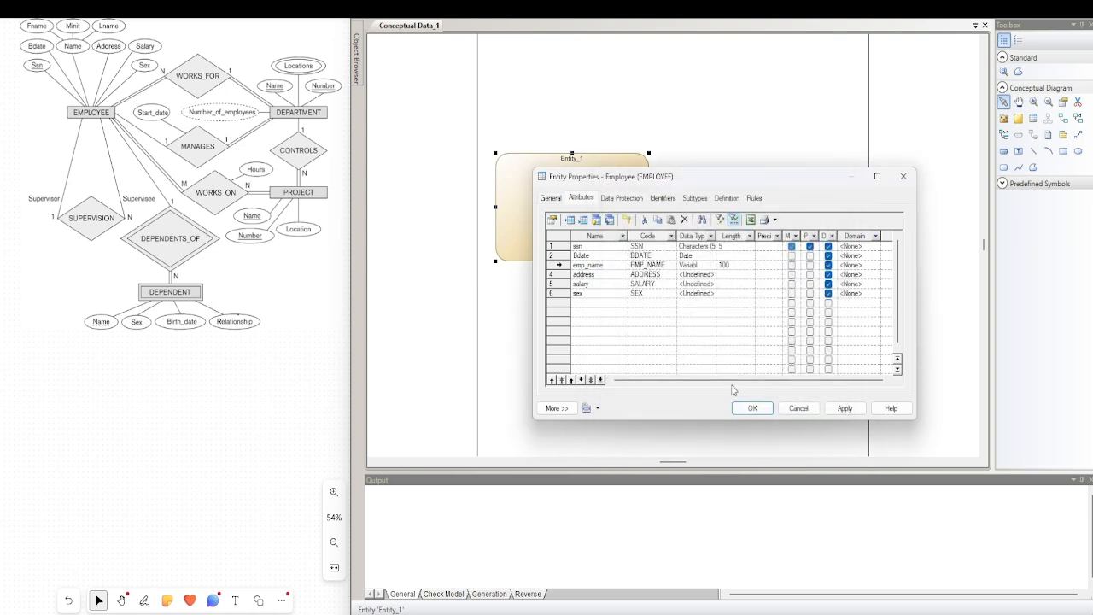
Set the data type of address to Variable characters with a length of 100
{"action": "left_click", "coordinate": [712, 275]}
{"action": "left_click", "coordinate": [708, 348]}
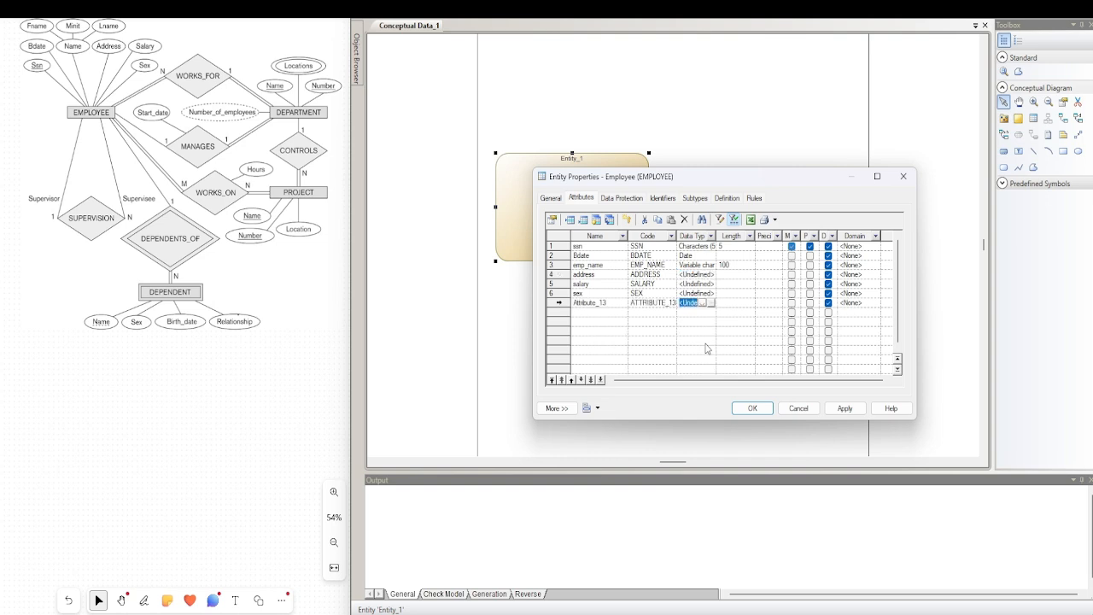
{"action": "left_click", "coordinate": [714, 275]}
{"action": "left_click", "coordinate": [709, 274]}
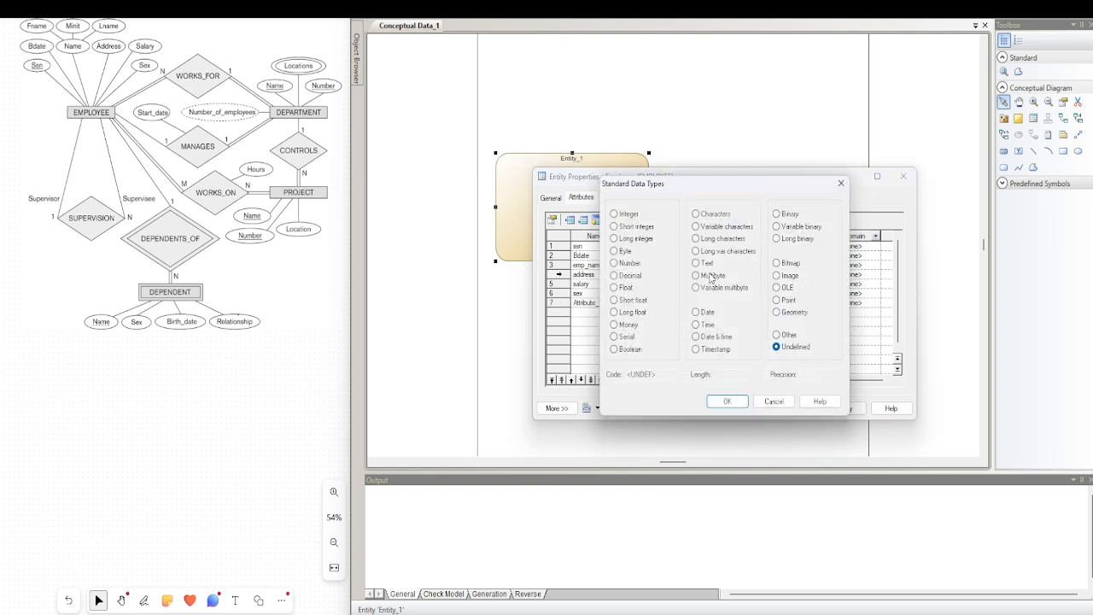
{"action": "left_click", "coordinate": [696, 226]}
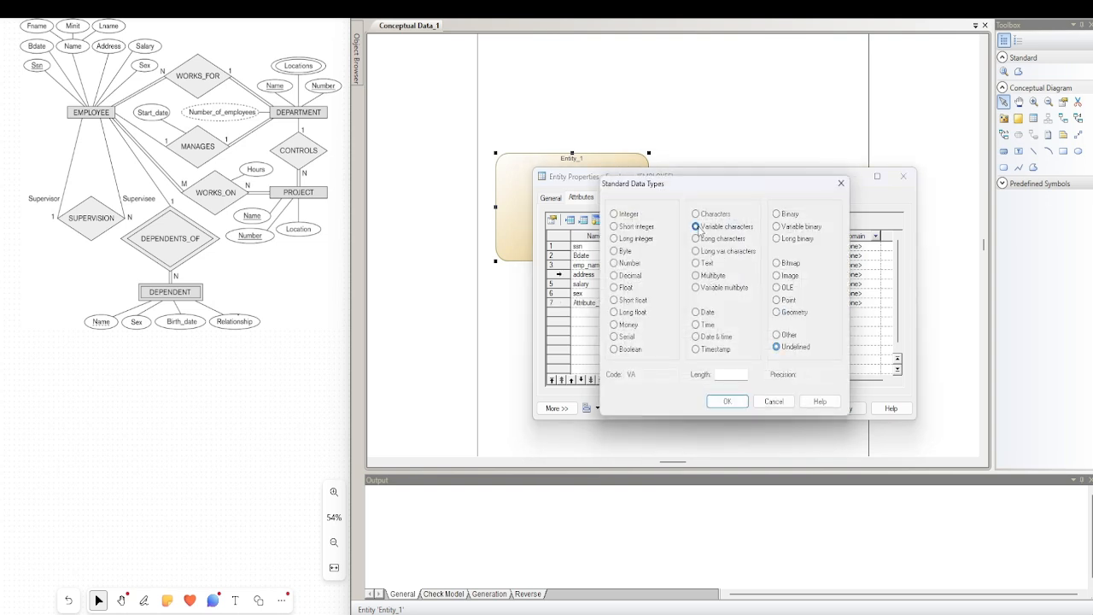
{"action": "left_click", "coordinate": [717, 374]}
{"action": "type", "text": "100"}
{"action": "left_click", "coordinate": [725, 403]}
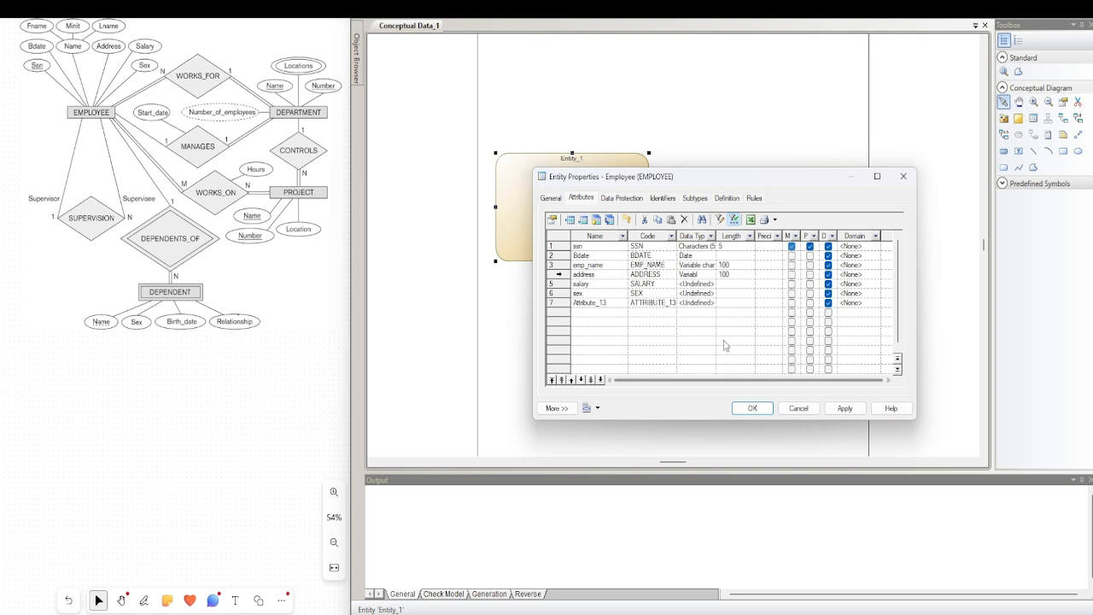
Set the data type of salary to Integer and delete the stray Attribute_13 row
{"action": "left_click", "coordinate": [700, 284]}
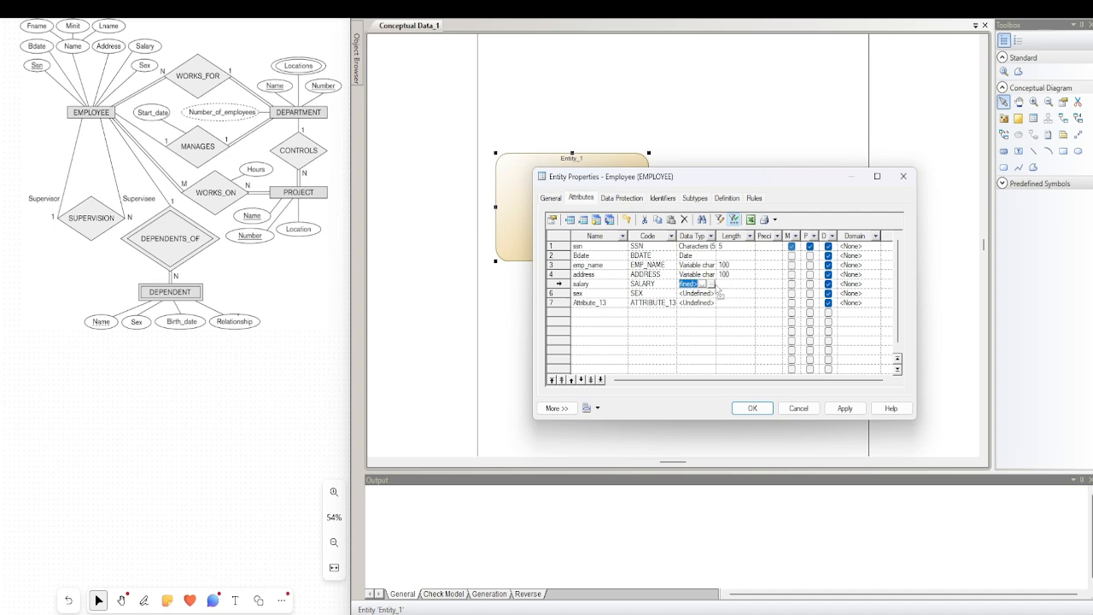
{"action": "left_click", "coordinate": [712, 284]}
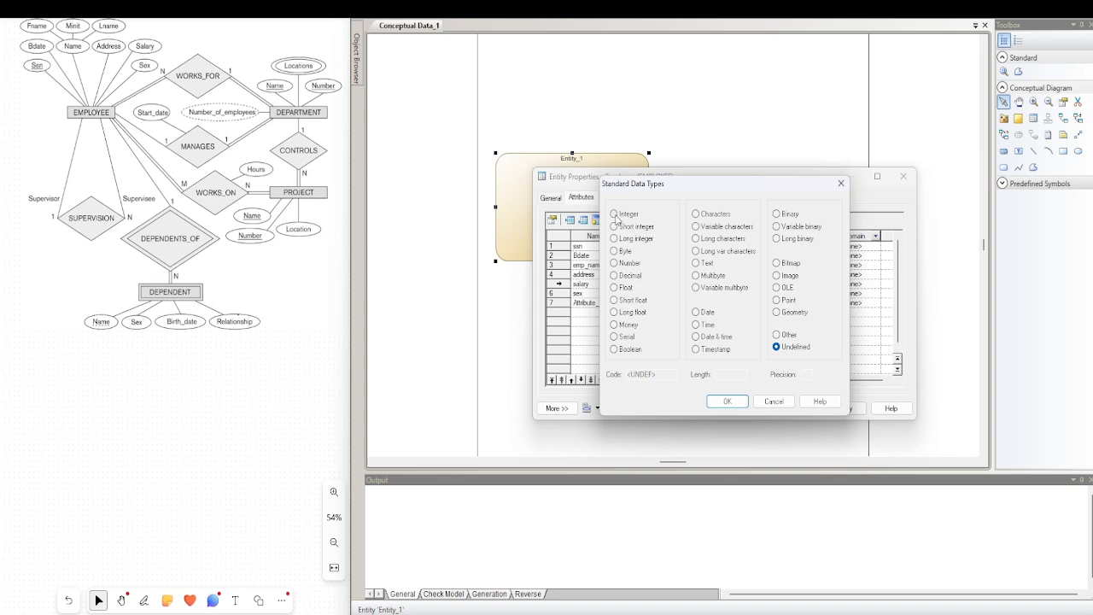
{"action": "left_click", "coordinate": [615, 216]}
{"action": "left_click", "coordinate": [727, 401]}
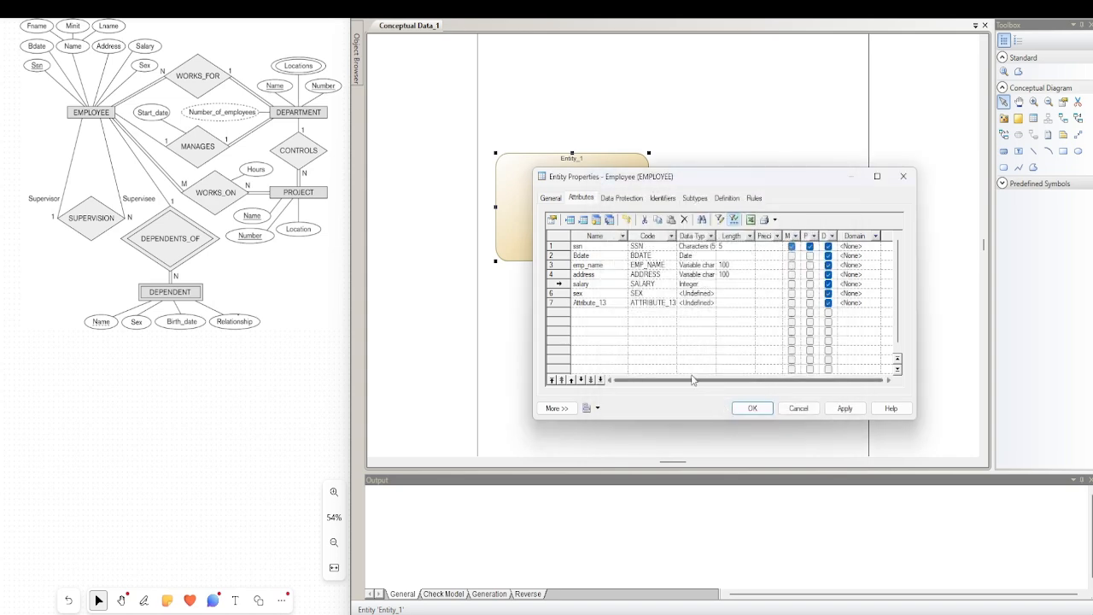
{"action": "left_click", "coordinate": [558, 304]}
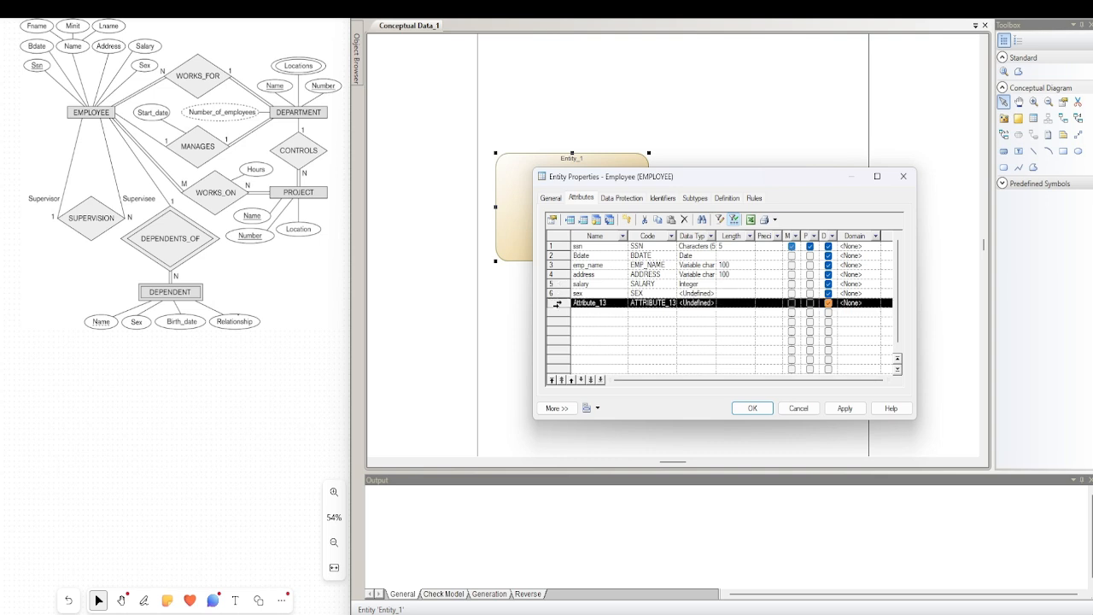
{"action": "left_click", "coordinate": [685, 219]}
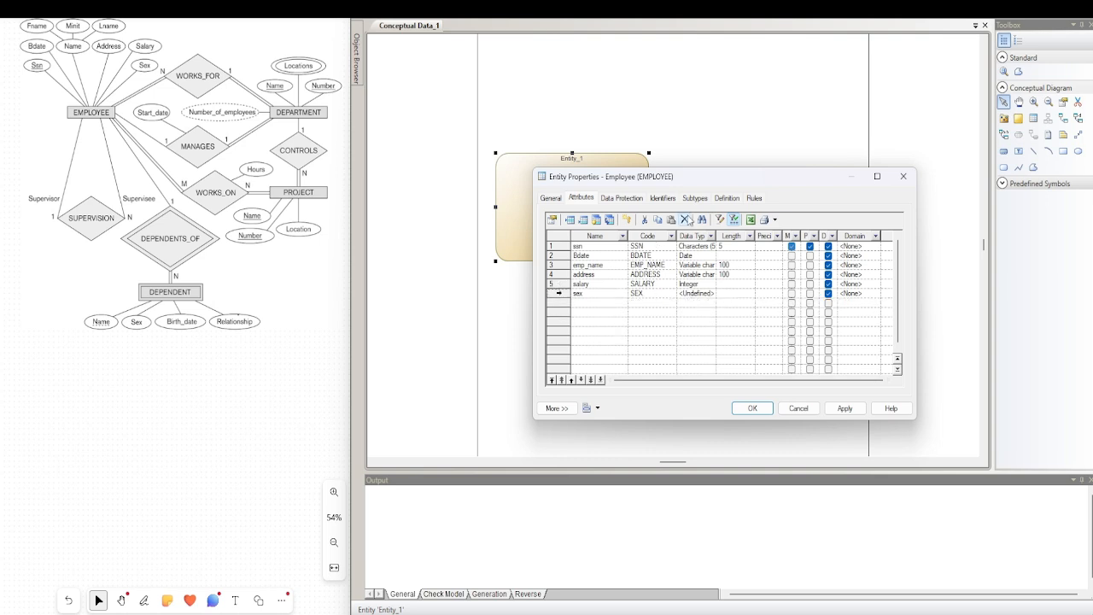
Set the data type of sex to Characters with a length of 1, and shrink the Employee box slightly on the diagram
{"action": "left_click", "coordinate": [708, 296]}
{"action": "left_click", "coordinate": [706, 294]}
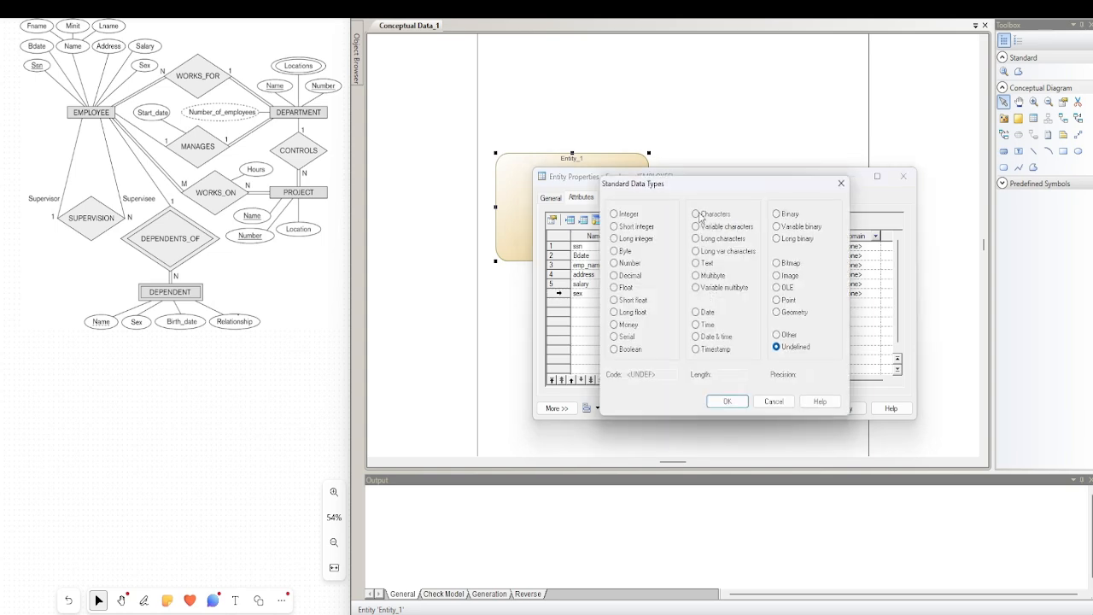
{"action": "left_click", "coordinate": [698, 215]}
{"action": "left_click", "coordinate": [717, 374]}
{"action": "type", "text": "1"}
{"action": "left_click", "coordinate": [727, 401]}
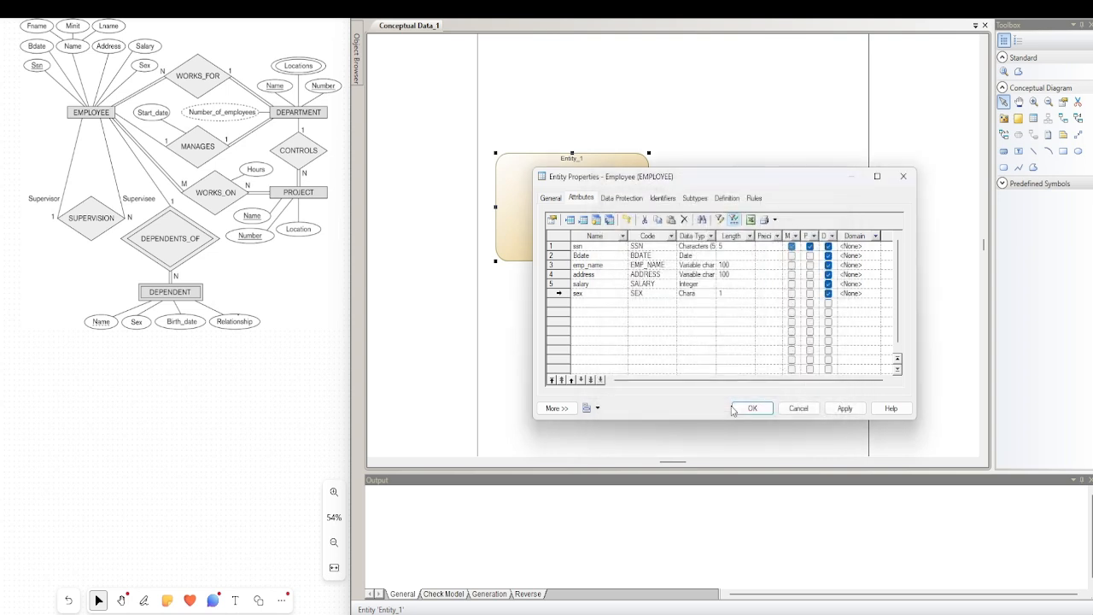
{"action": "left_click", "coordinate": [743, 408]}
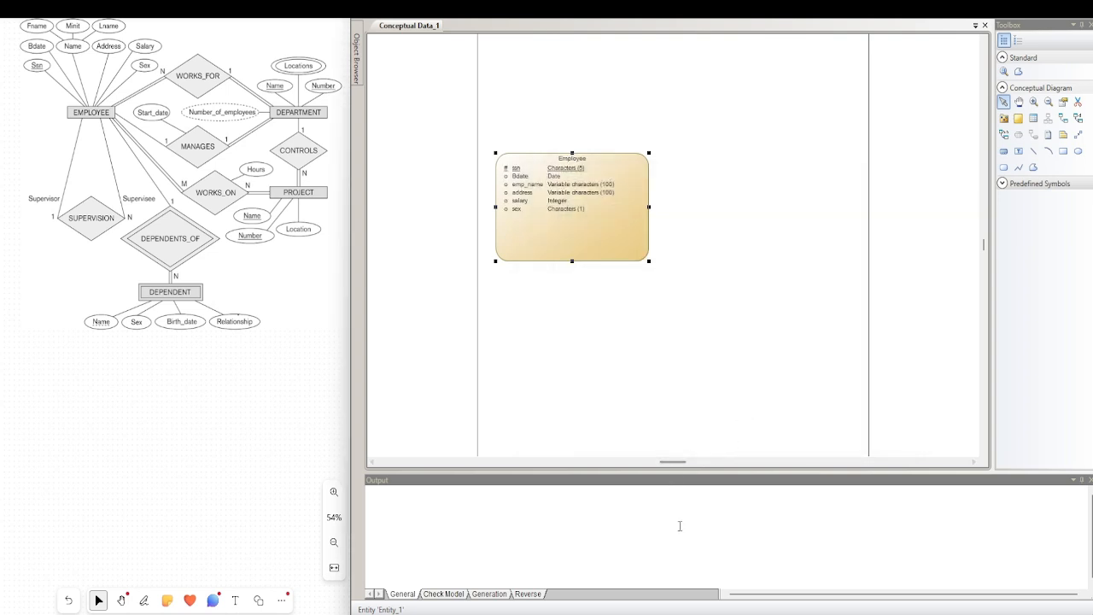
{"action": "left_click_drag", "start_coordinate": [649, 260], "coordinate": [629, 249]}
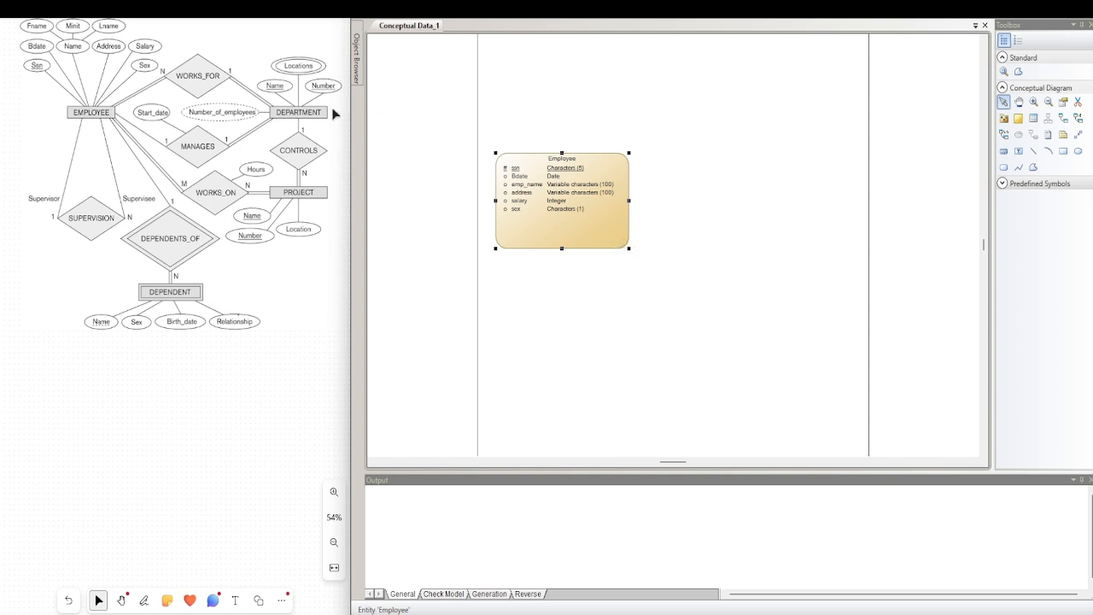
Add a new entity to the right of Employee on the diagram and name it Departemen
{"action": "left_click", "coordinate": [1033, 118]}
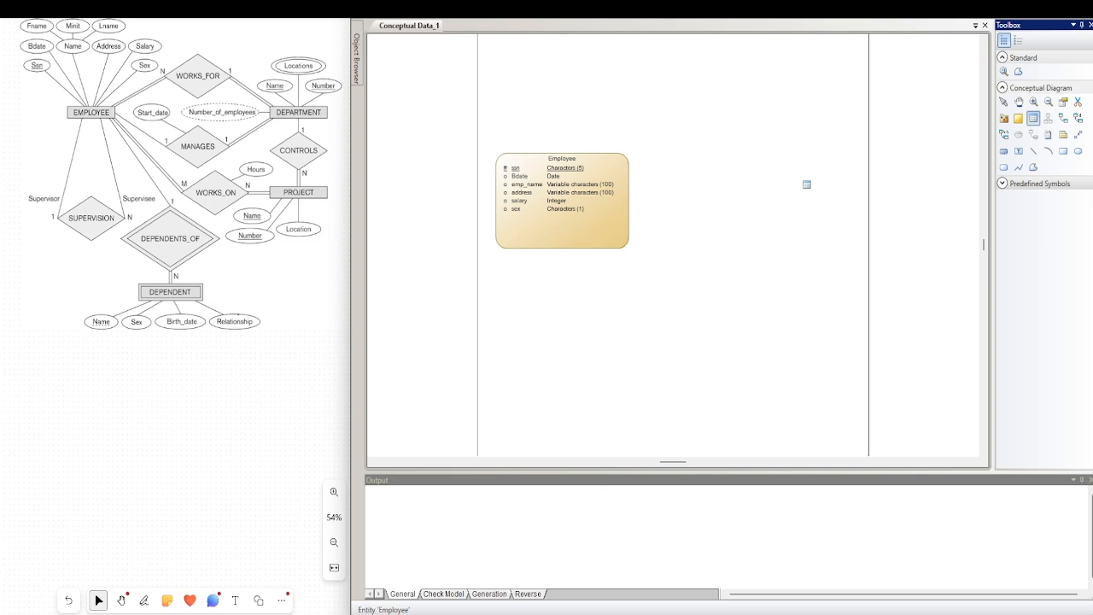
{"action": "left_click", "coordinate": [806, 184]}
{"action": "right_click", "coordinate": [808, 192]}
{"action": "double_click", "coordinate": [810, 195]}
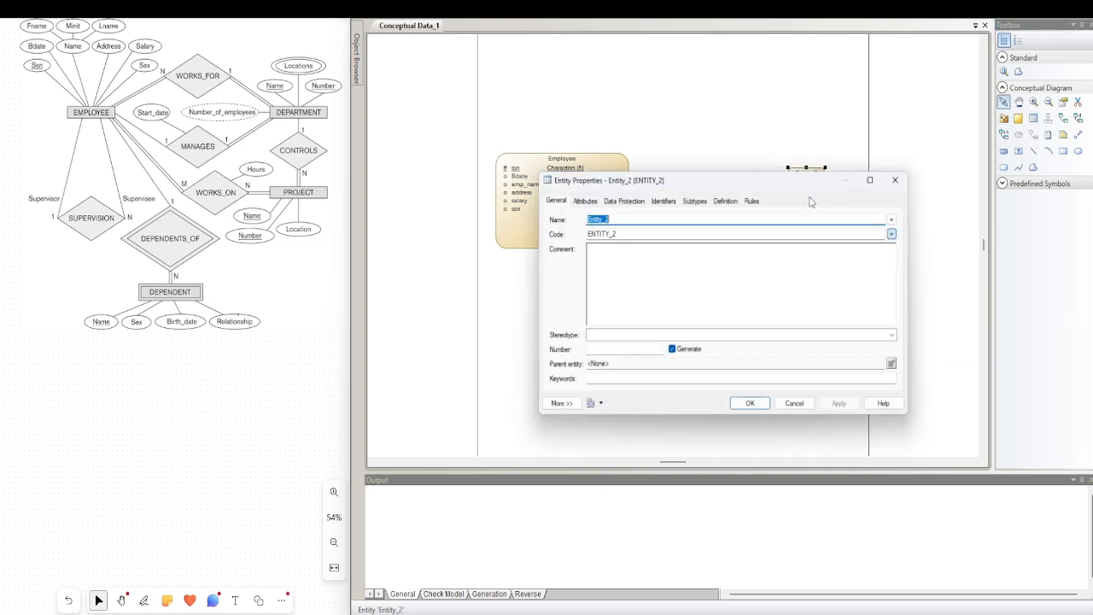
{"action": "type", "text": "Dep"}
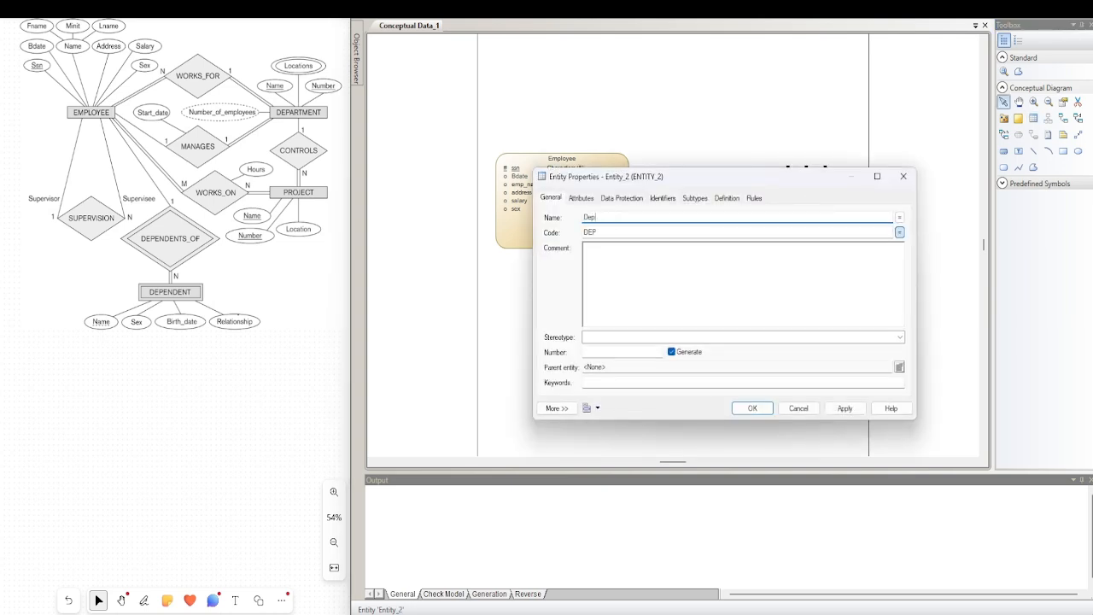
{"action": "type", "text": "artemen"}
Add the attributes dept_name and dept_number to the Departemen entity
{"action": "left_click", "coordinate": [581, 198]}
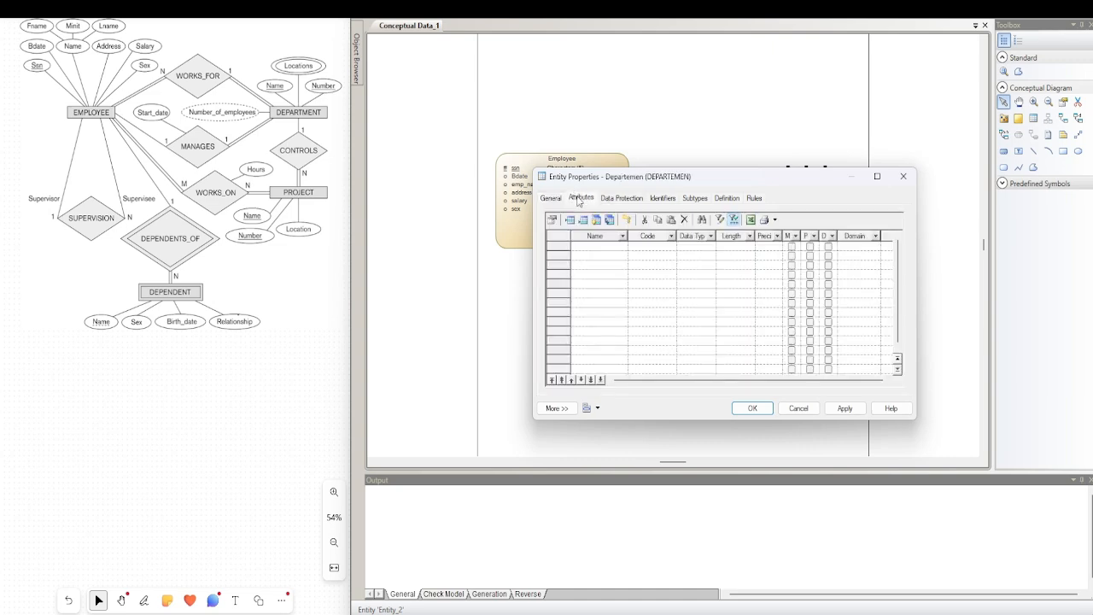
{"action": "left_click", "coordinate": [602, 249]}
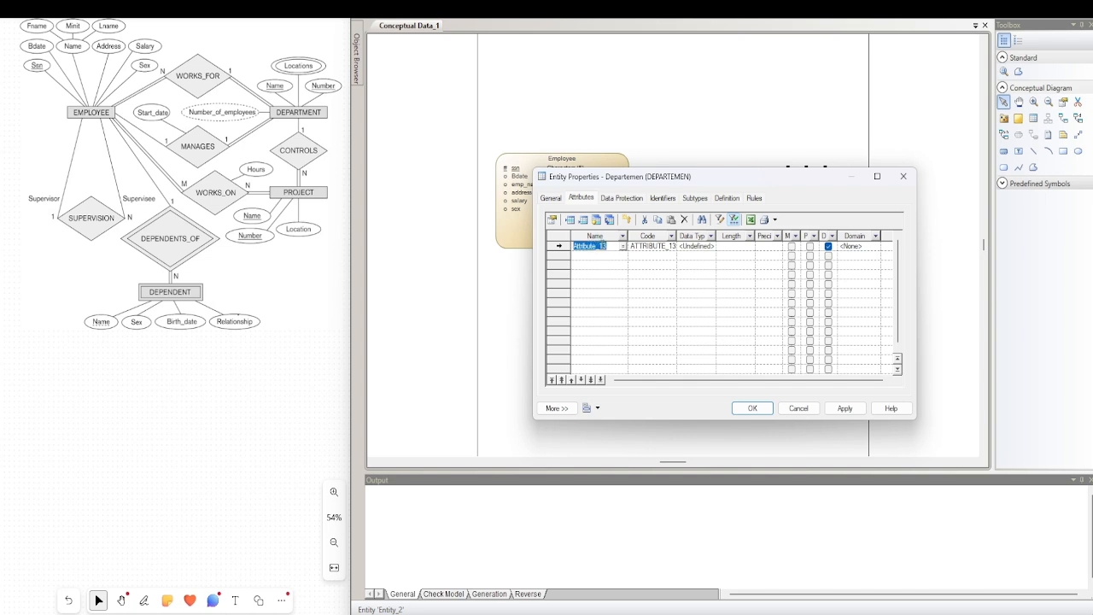
{"action": "type", "text": "dept_name"}
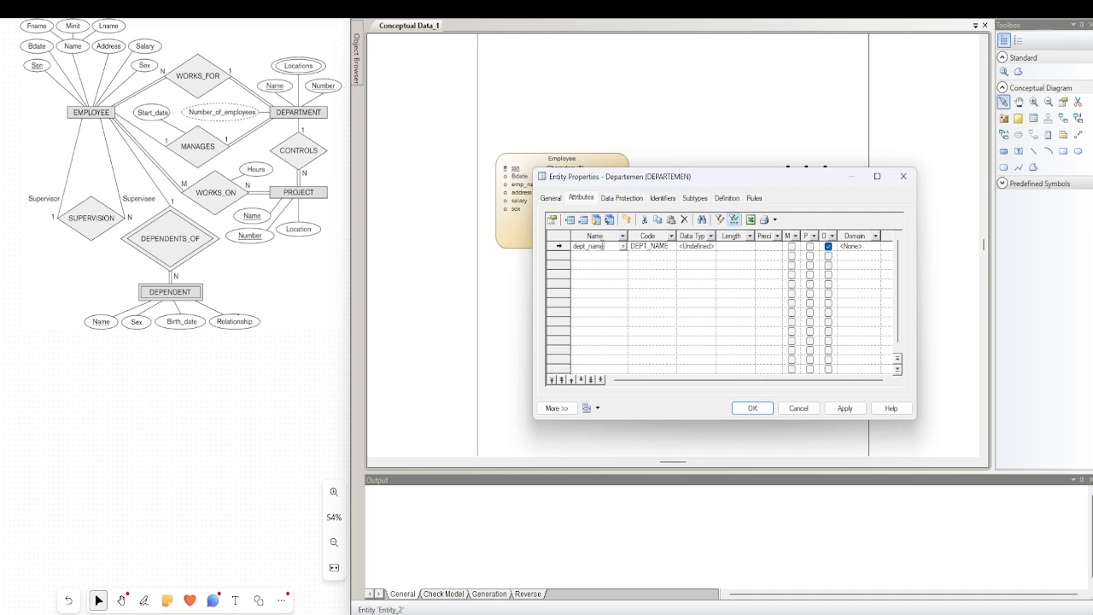
{"action": "left_click", "coordinate": [596, 256]}
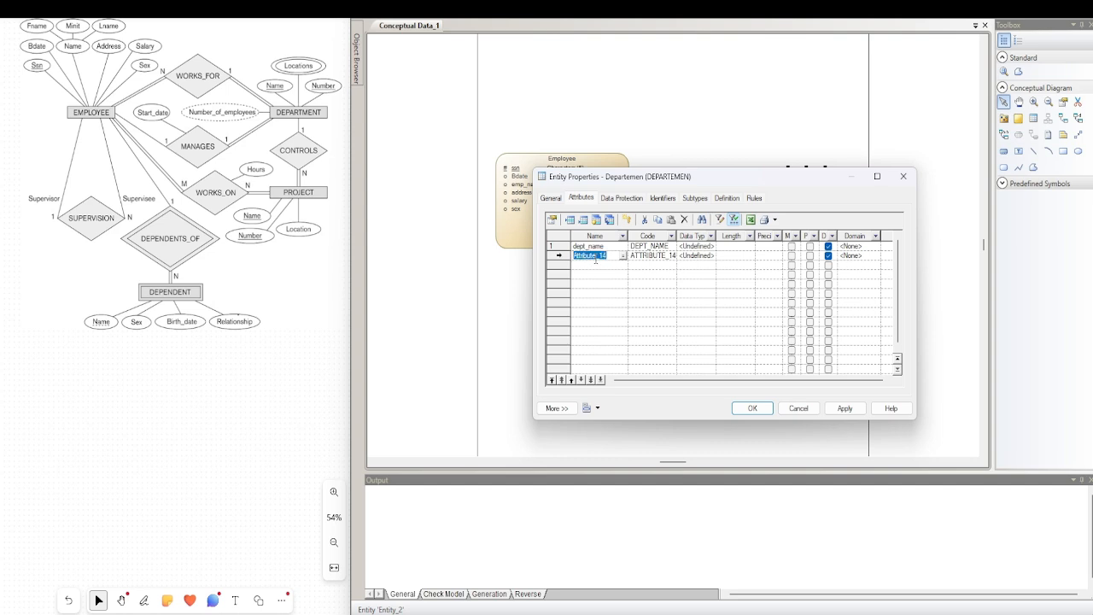
{"action": "type", "text": "dept_number"}
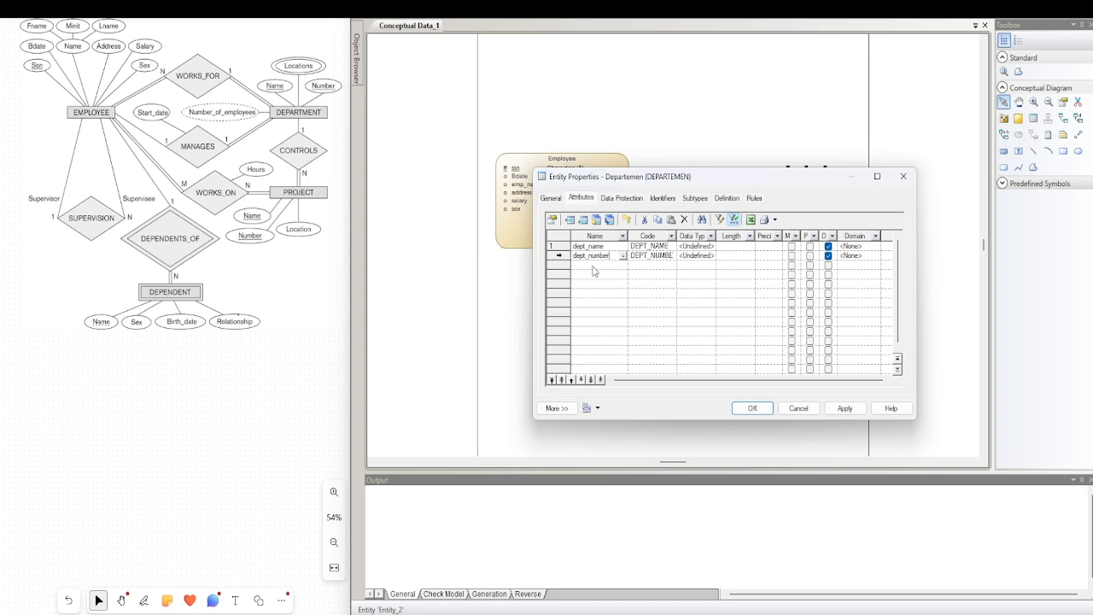
Add the attributes location and Number_of_employee to the Departemen entity
{"action": "left_click", "coordinate": [594, 266]}
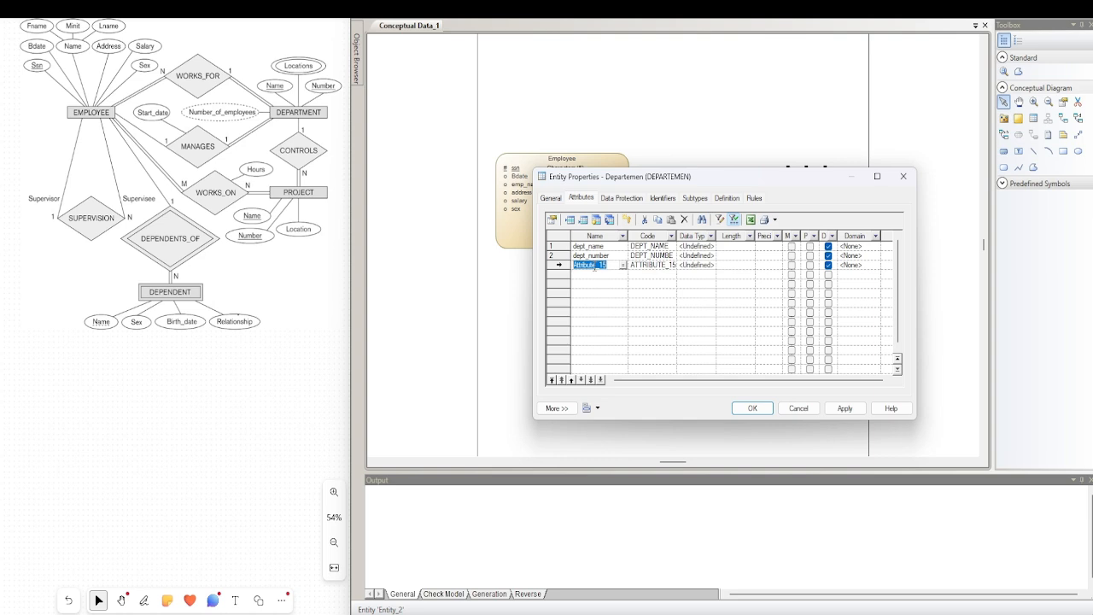
{"action": "type", "text": "location"}
{"action": "left_click", "coordinate": [599, 276]}
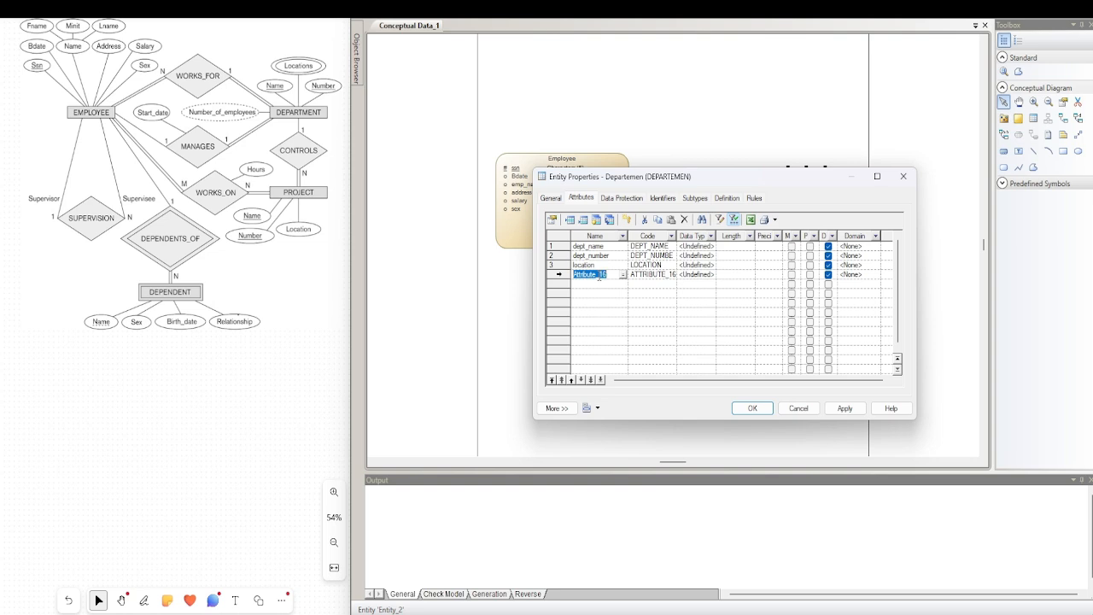
{"action": "type", "text": "N"}
{"action": "type", "text": "umb"}
{"action": "type", "text": "er_of_employee"}
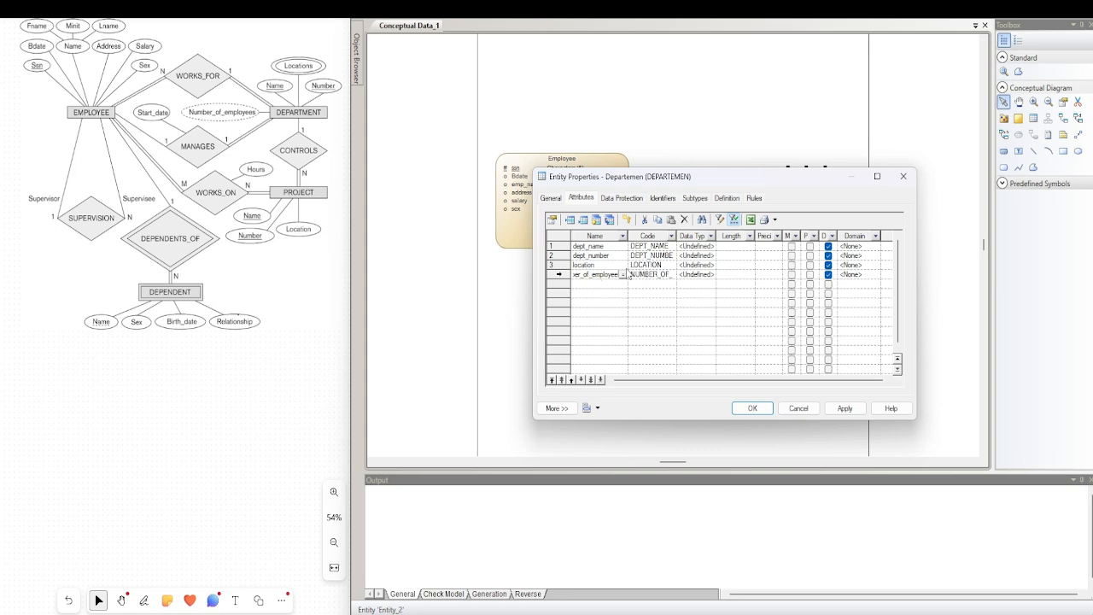
Mark dept_name and dept_number as primary identifiers, and set the data type of dept_name to Characters with a length of 5
{"action": "left_click", "coordinate": [811, 247]}
{"action": "left_click", "coordinate": [810, 255]}
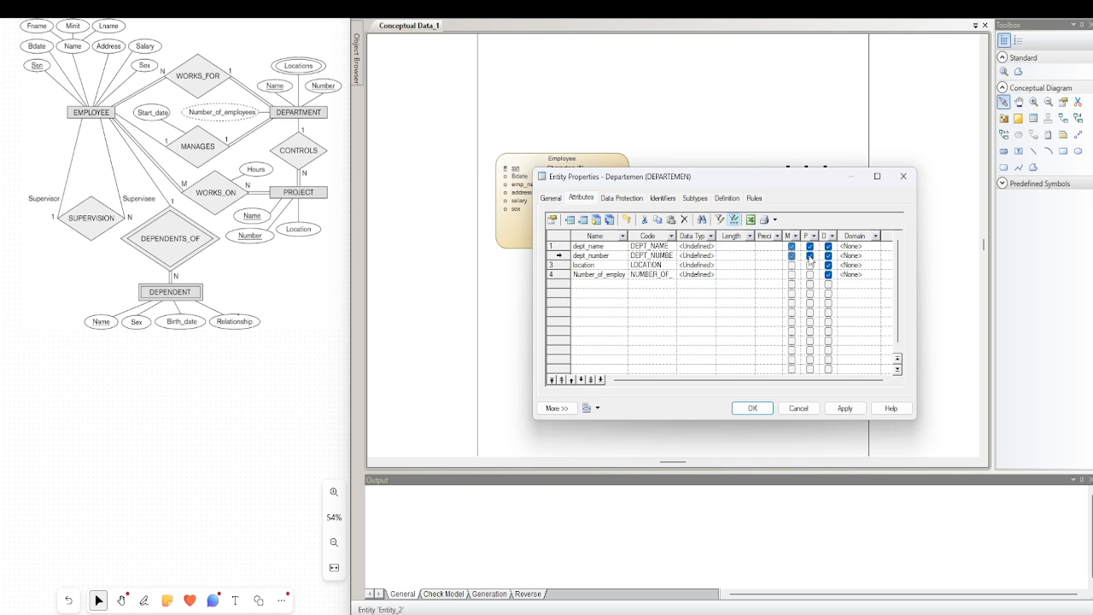
{"action": "left_click", "coordinate": [711, 246]}
{"action": "left_click", "coordinate": [712, 246]}
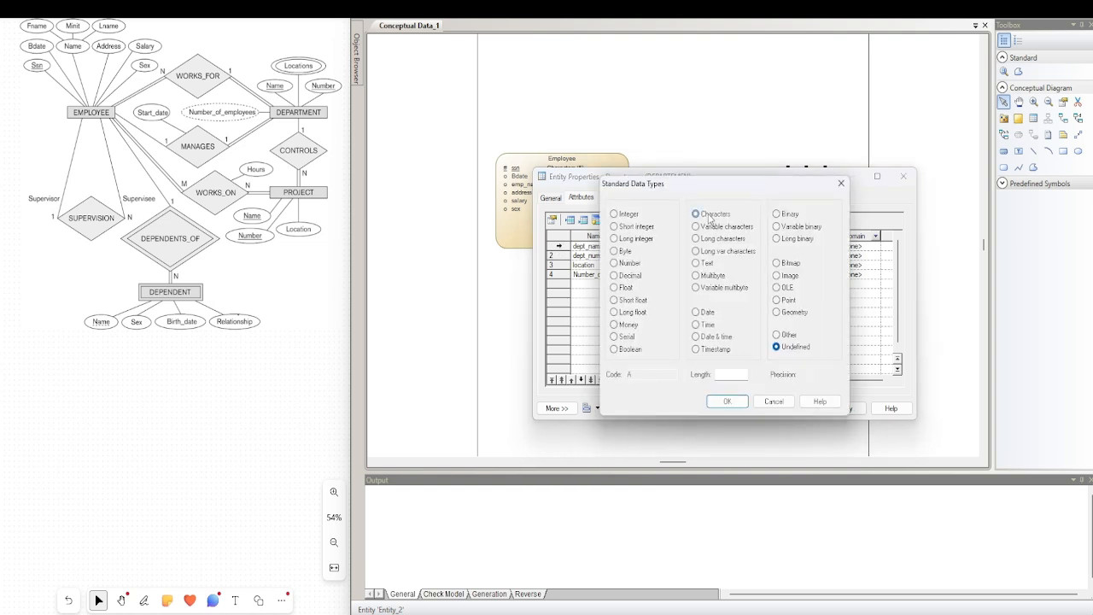
{"action": "left_click", "coordinate": [709, 215]}
{"action": "left_click", "coordinate": [720, 374]}
{"action": "type", "text": "5"}
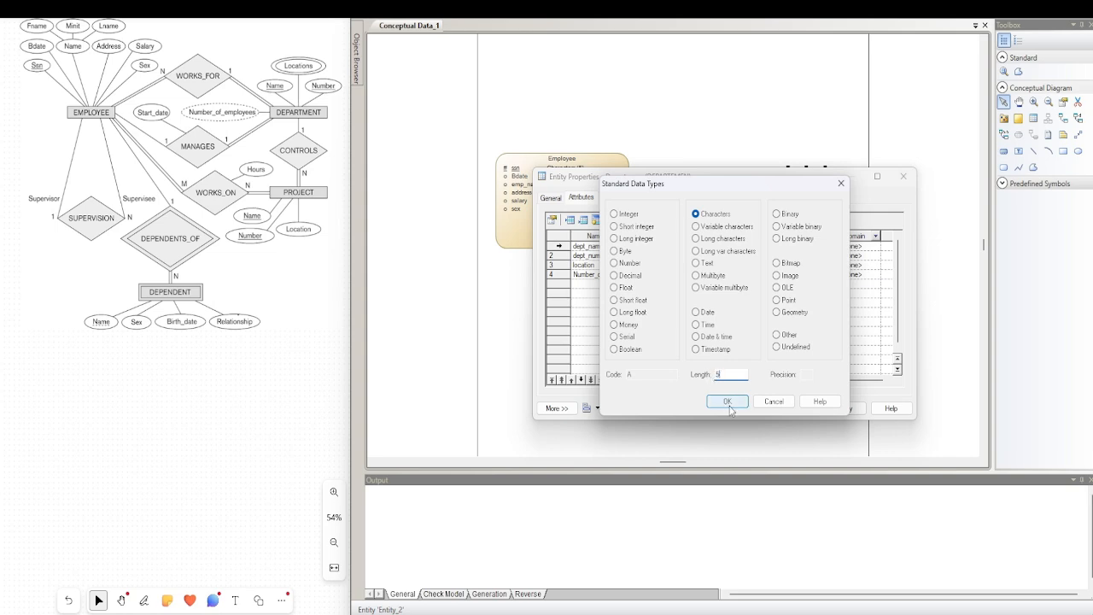
{"action": "left_click", "coordinate": [727, 400]}
Set the data type of dept_number to Characters with a length of 5
{"action": "left_click", "coordinate": [710, 255]}
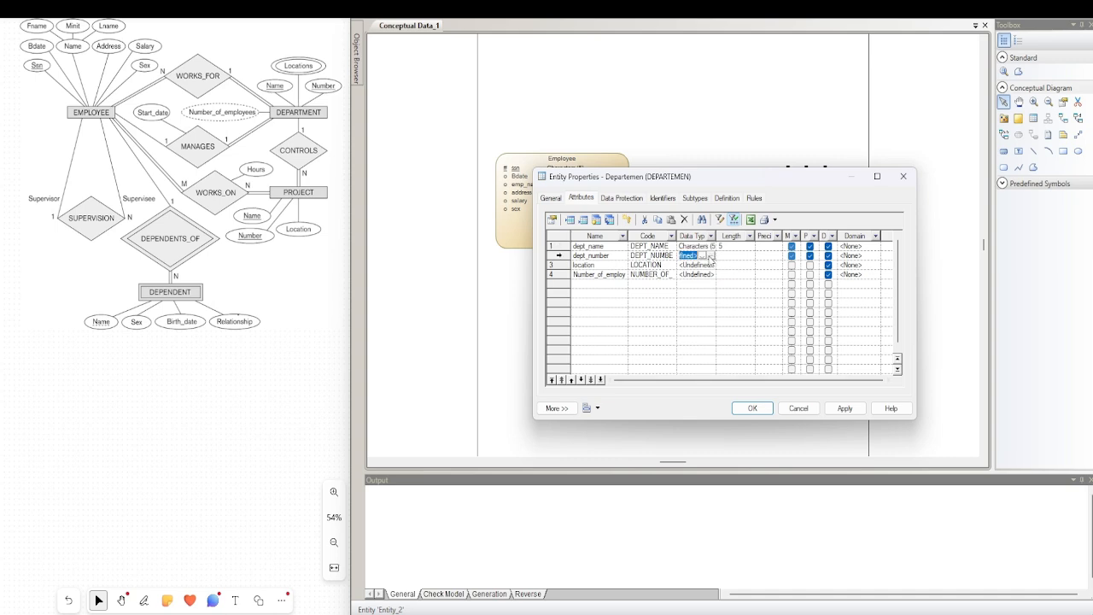
{"action": "left_click", "coordinate": [711, 255]}
{"action": "left_click", "coordinate": [714, 215]}
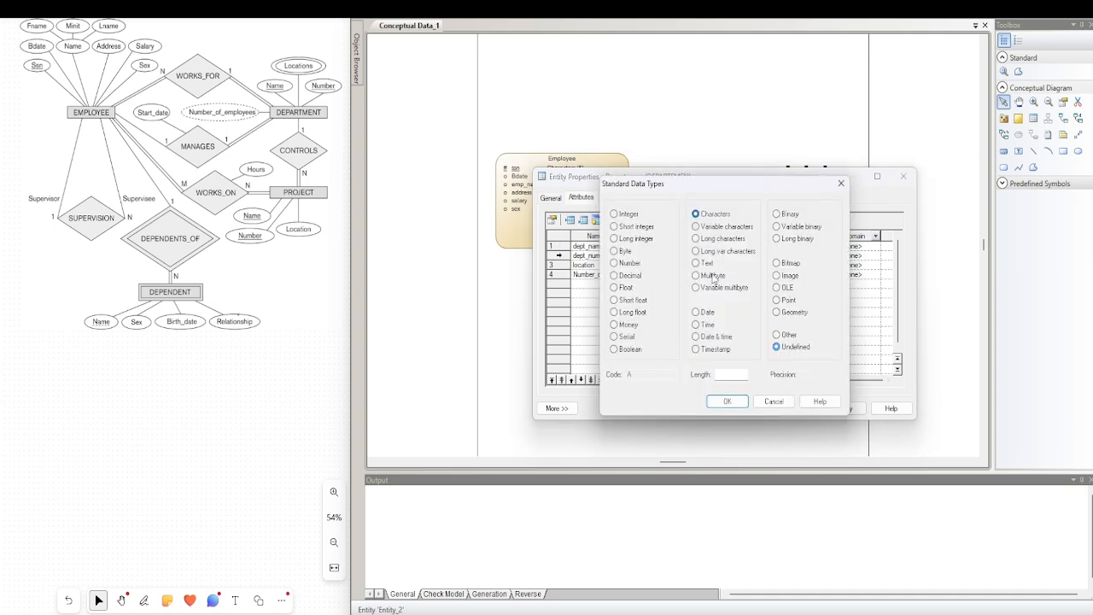
{"action": "left_click", "coordinate": [723, 374]}
{"action": "type", "text": "5"}
{"action": "left_click", "coordinate": [726, 401]}
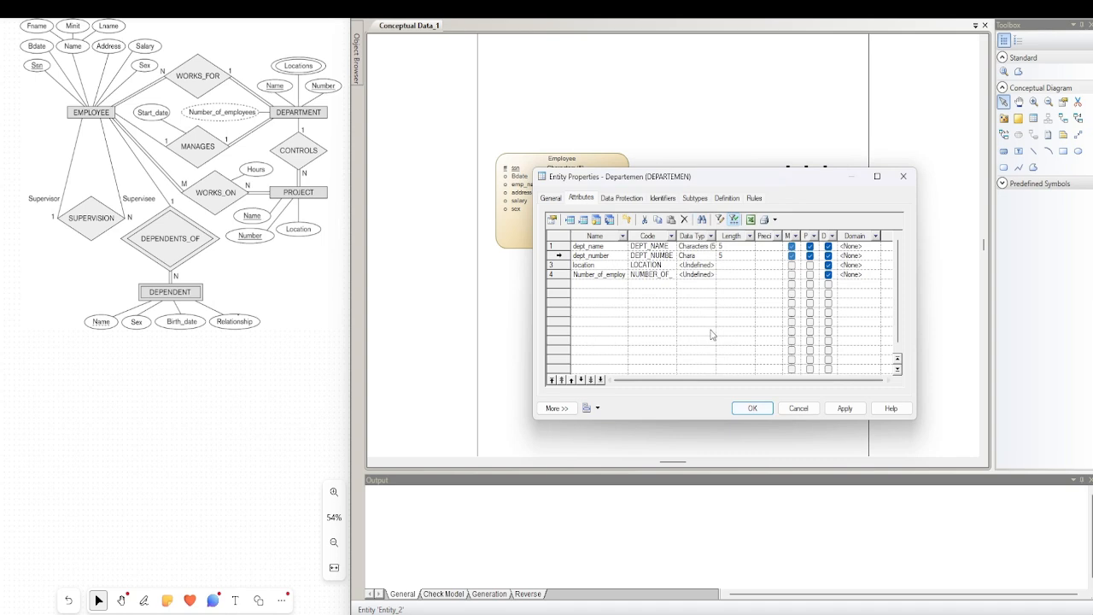
Set the data type of location to Variable characters with a length of 100
{"action": "left_click", "coordinate": [709, 265]}
{"action": "left_click", "coordinate": [709, 266]}
{"action": "left_click", "coordinate": [710, 266]}
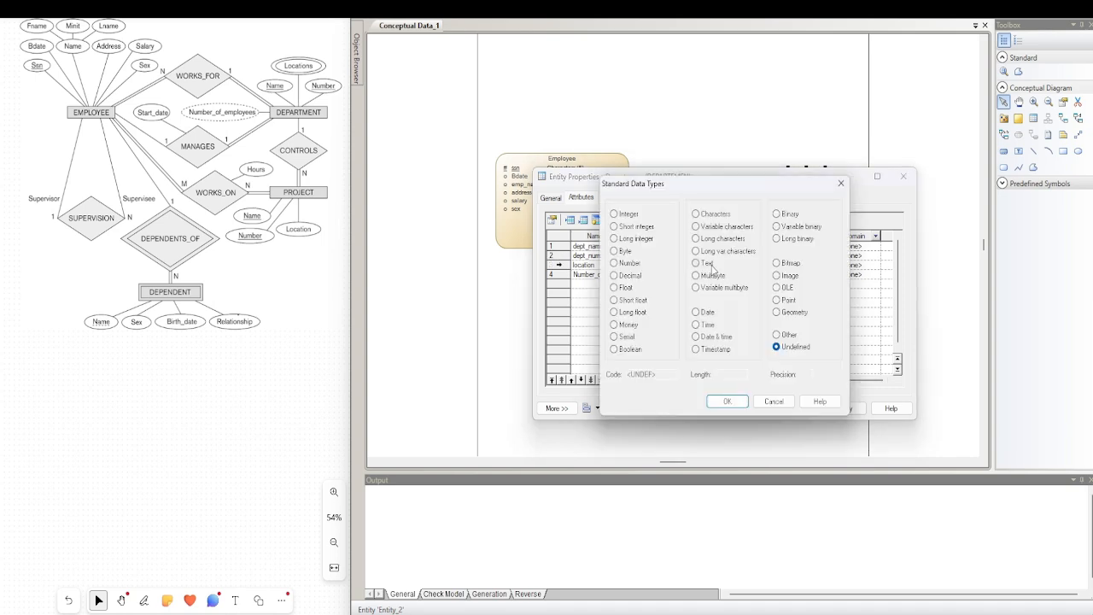
{"action": "left_click", "coordinate": [715, 228]}
{"action": "left_click", "coordinate": [722, 374]}
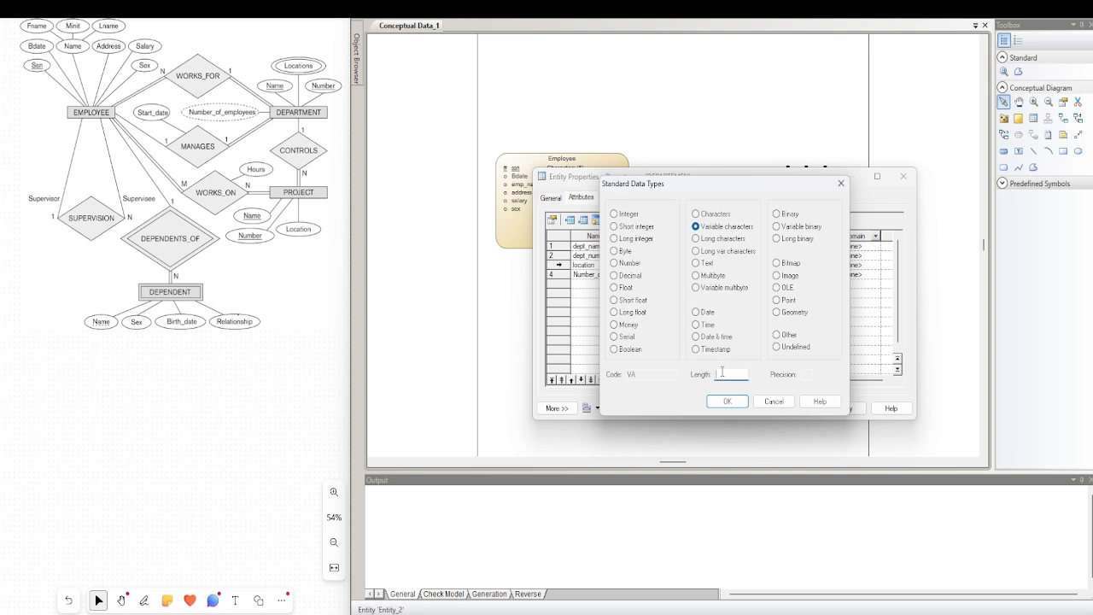
{"action": "type", "text": "100"}
{"action": "left_click", "coordinate": [730, 402]}
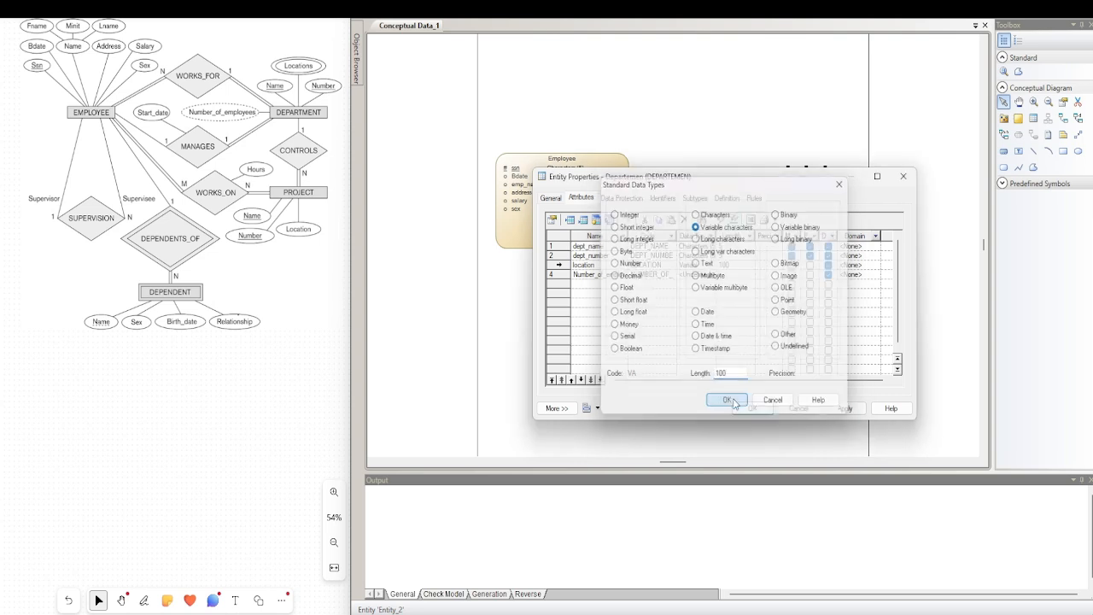
Set the data type of Number_of_employee to Integer and accept the Departemen entity's properties
{"action": "left_click", "coordinate": [710, 274]}
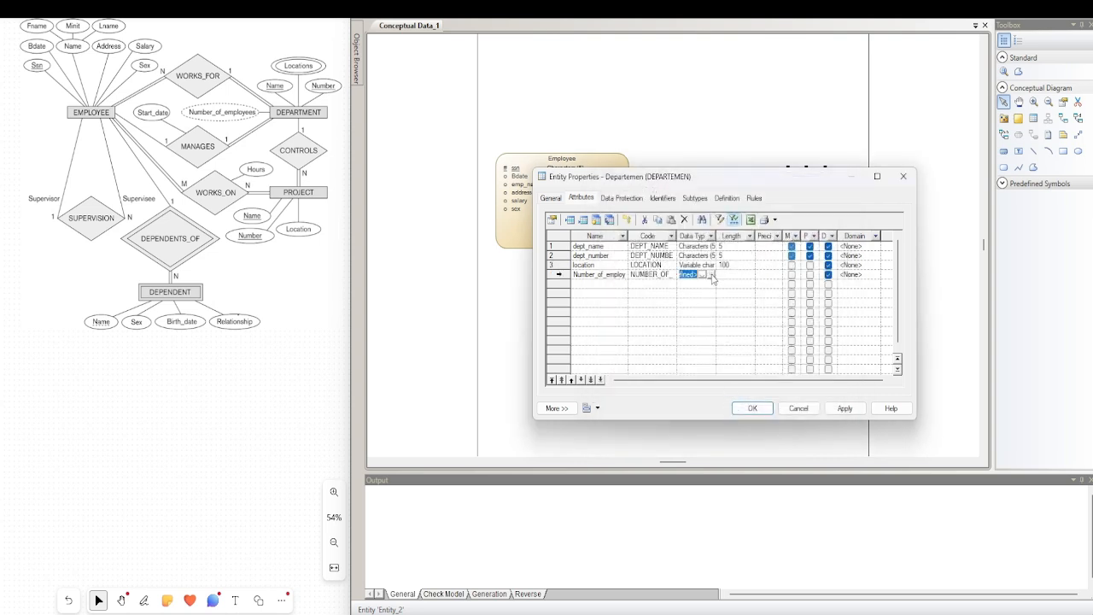
{"action": "left_click", "coordinate": [710, 274]}
{"action": "left_click", "coordinate": [625, 215]}
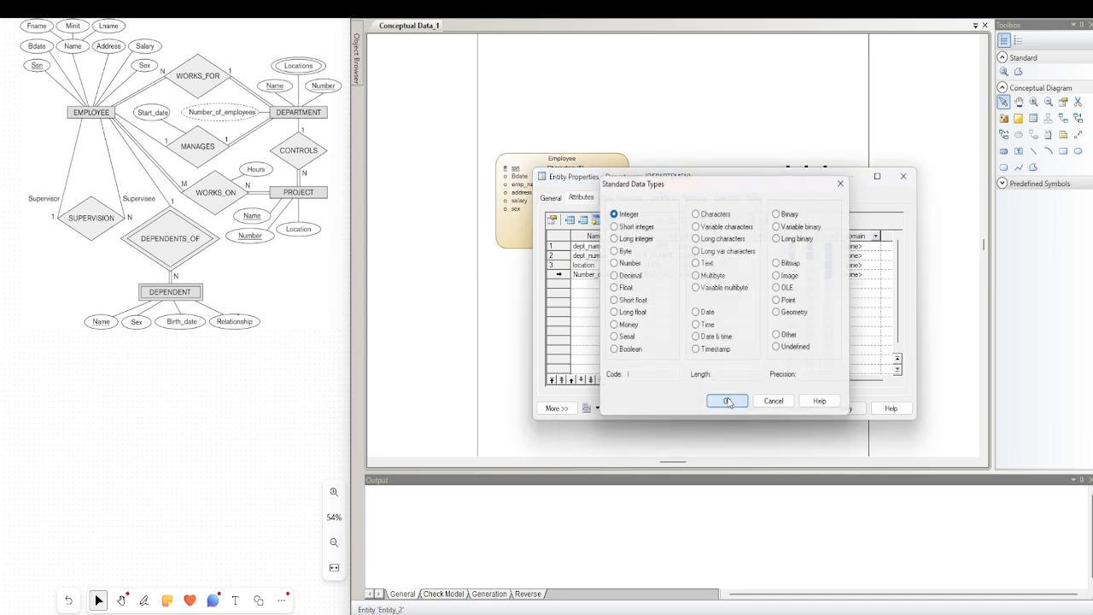
{"action": "left_click", "coordinate": [727, 405]}
{"action": "left_click", "coordinate": [755, 408]}
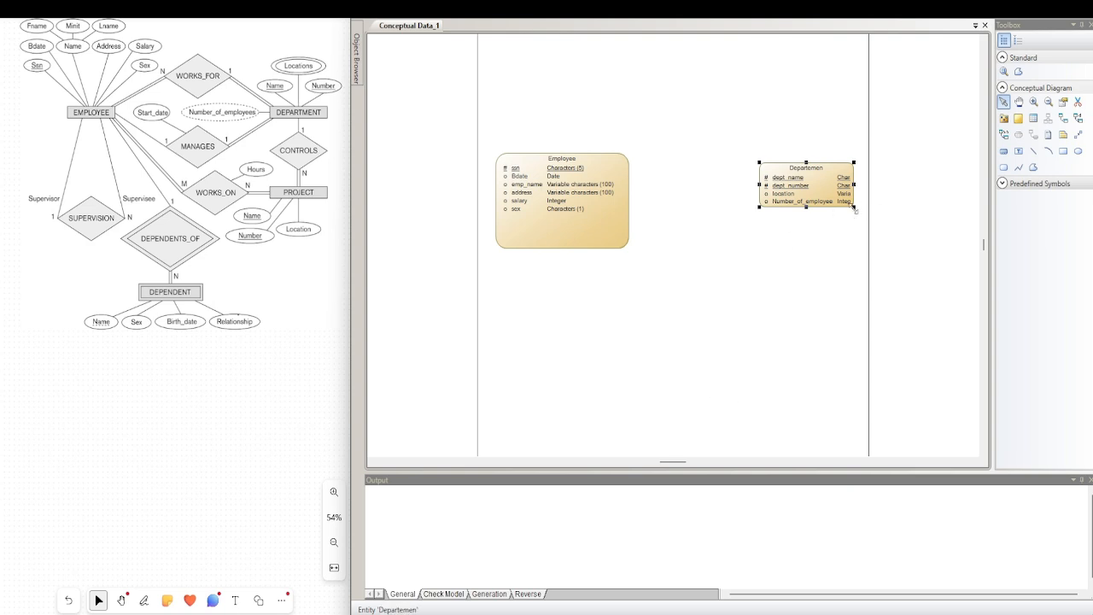
Enlarge the Departemen box to show more of its attribute types, and shrink the Employee box slightly
{"action": "left_click_drag", "start_coordinate": [854, 207], "coordinate": [875, 227]}
{"action": "left_click", "coordinate": [615, 230]}
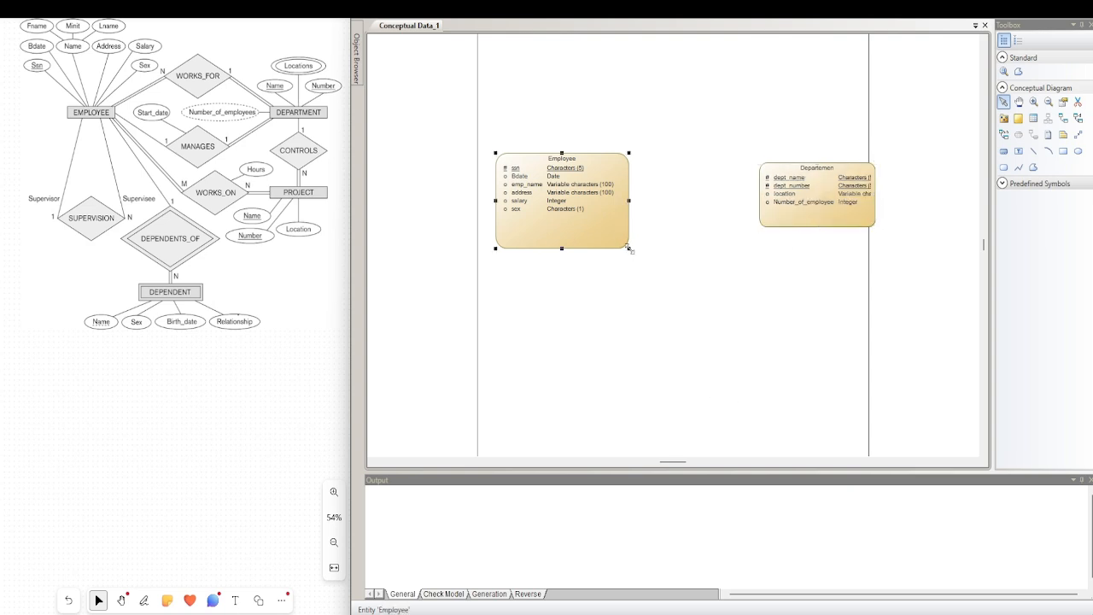
{"action": "left_click_drag", "start_coordinate": [629, 248], "coordinate": [620, 233]}
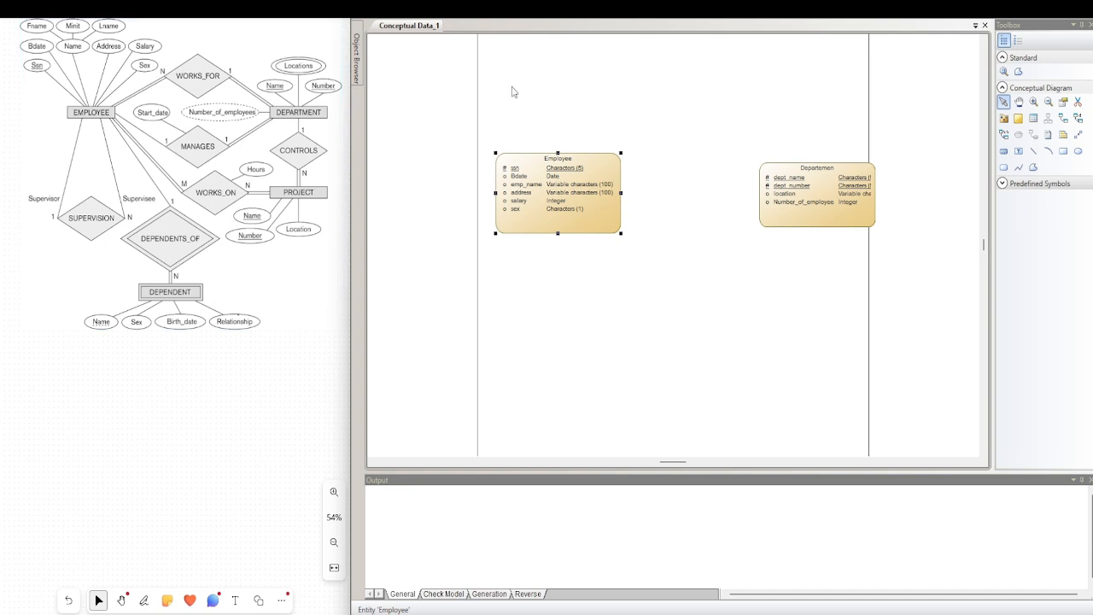
Add a new entity below Departemen on the diagram and name it Project
{"action": "left_click", "coordinate": [1033, 118]}
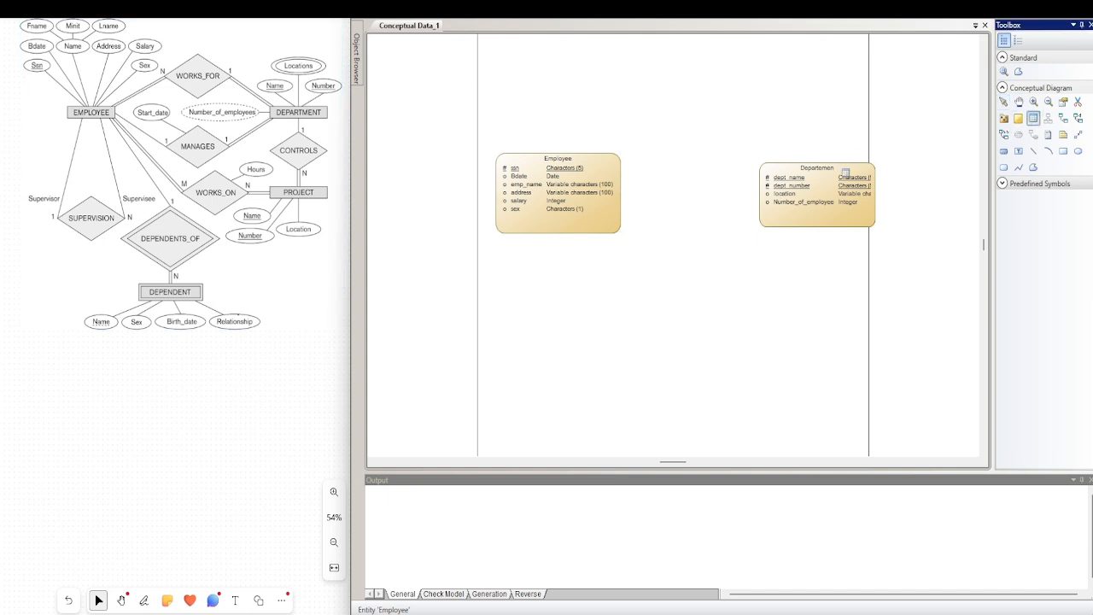
{"action": "left_click", "coordinate": [835, 325]}
{"action": "right_click", "coordinate": [837, 333]}
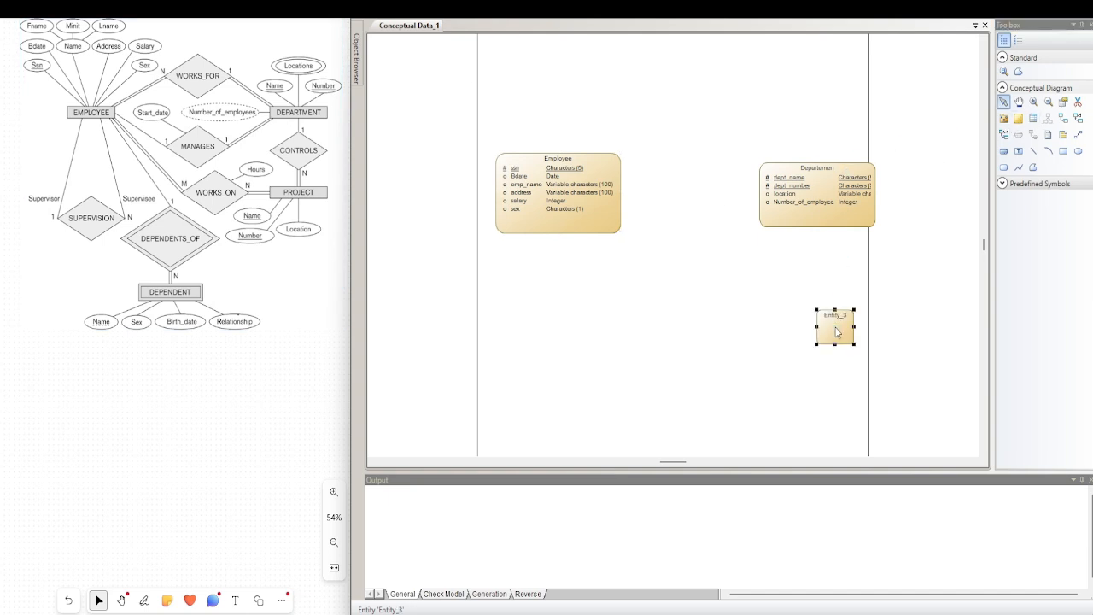
{"action": "double_click", "coordinate": [837, 333]}
{"action": "type", "text": "P"}
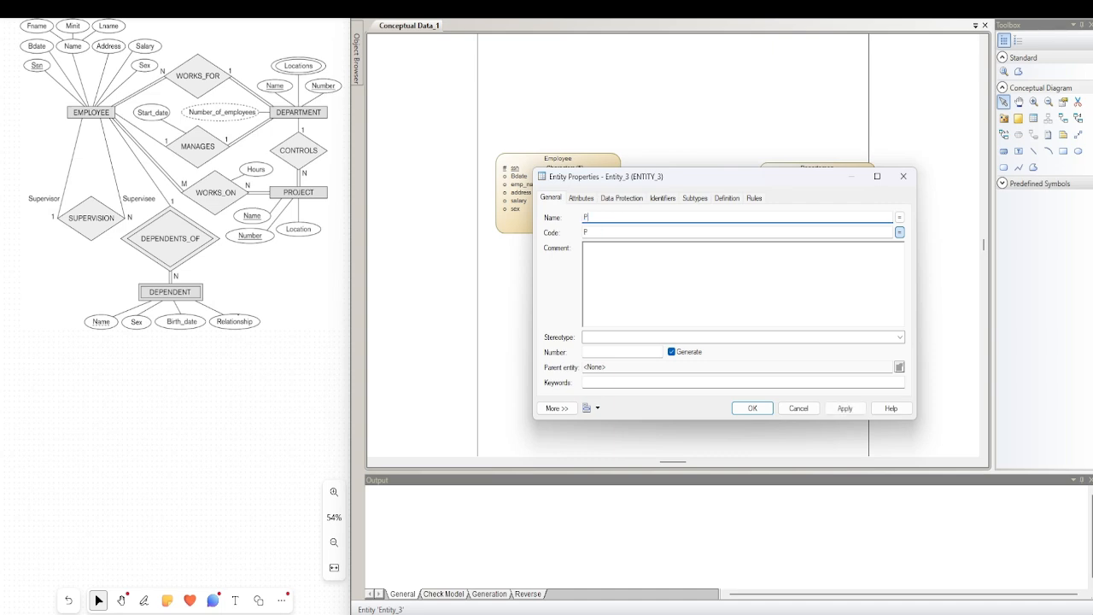
{"action": "type", "text": "roject"}
Add the attributes proj_name and proj_number to the Project entity
{"action": "left_click", "coordinate": [581, 199]}
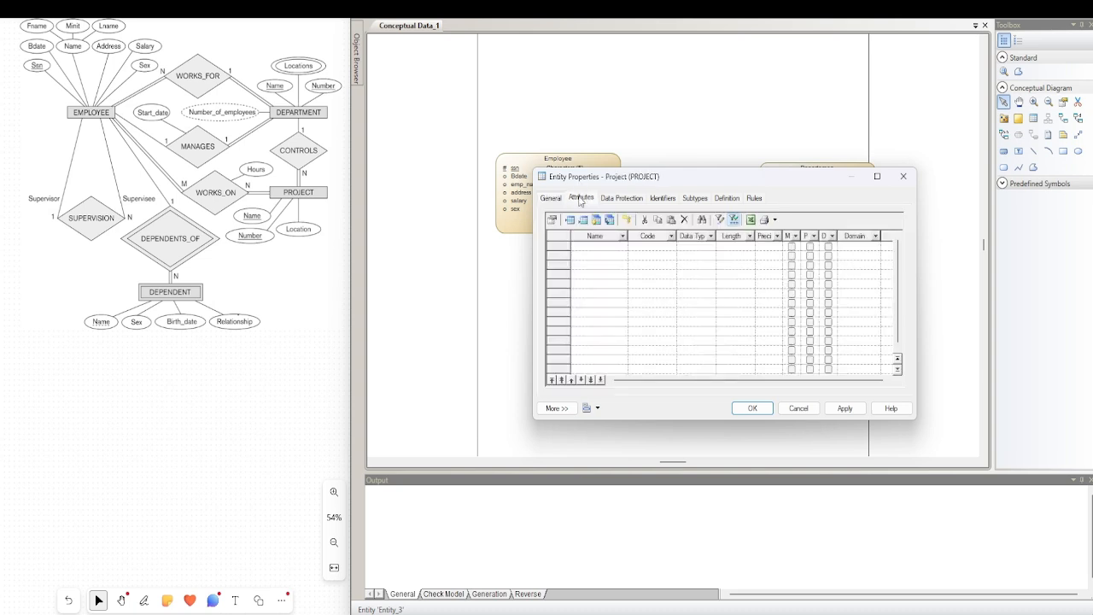
{"action": "left_click", "coordinate": [598, 248]}
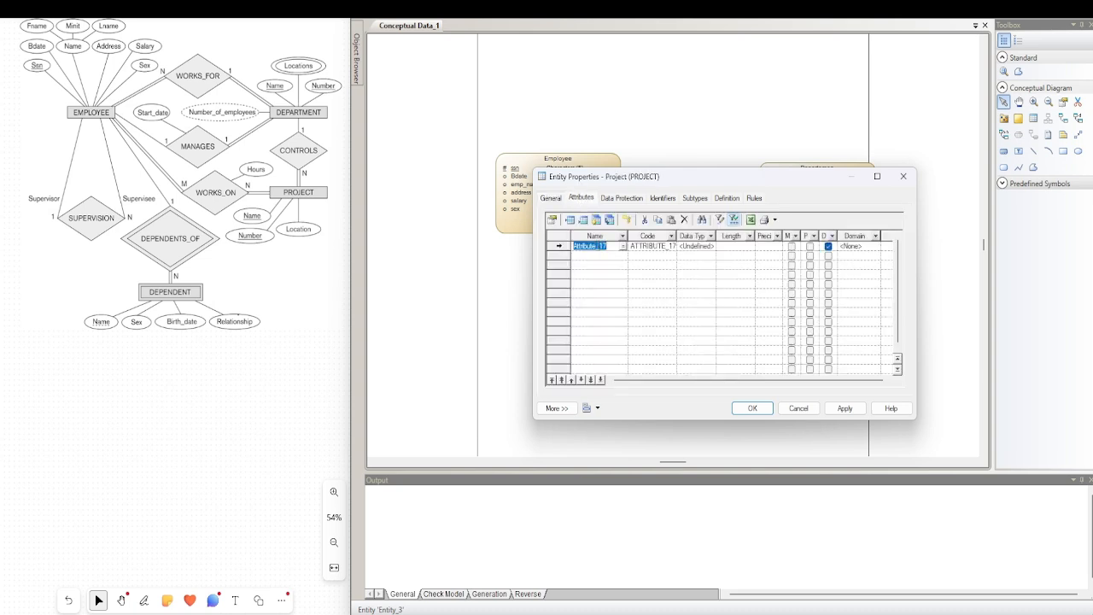
{"action": "type", "text": "proj_name"}
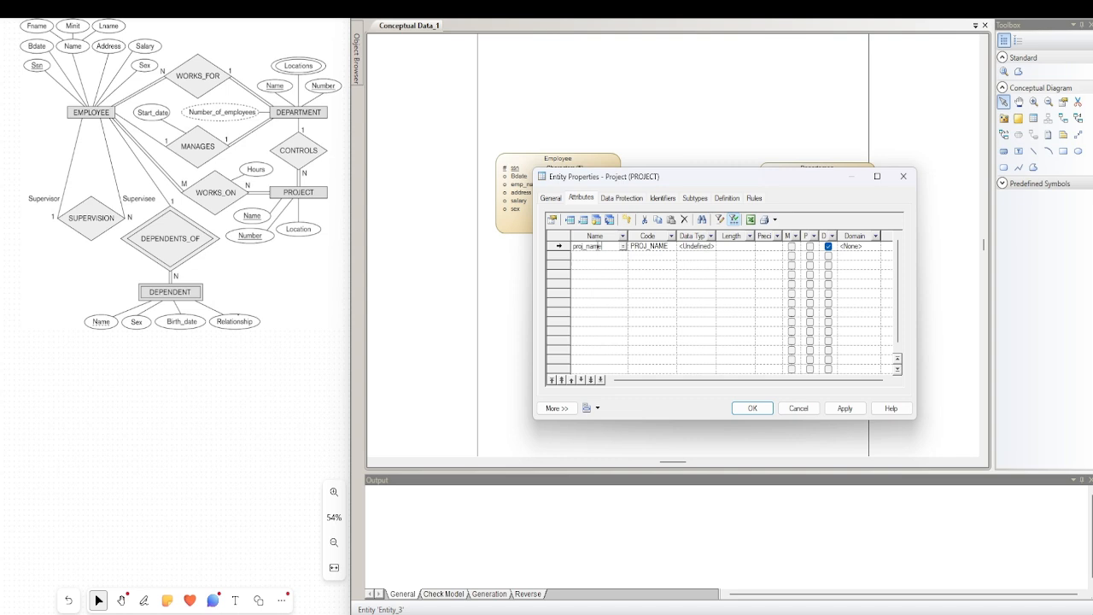
{"action": "left_click", "coordinate": [598, 256]}
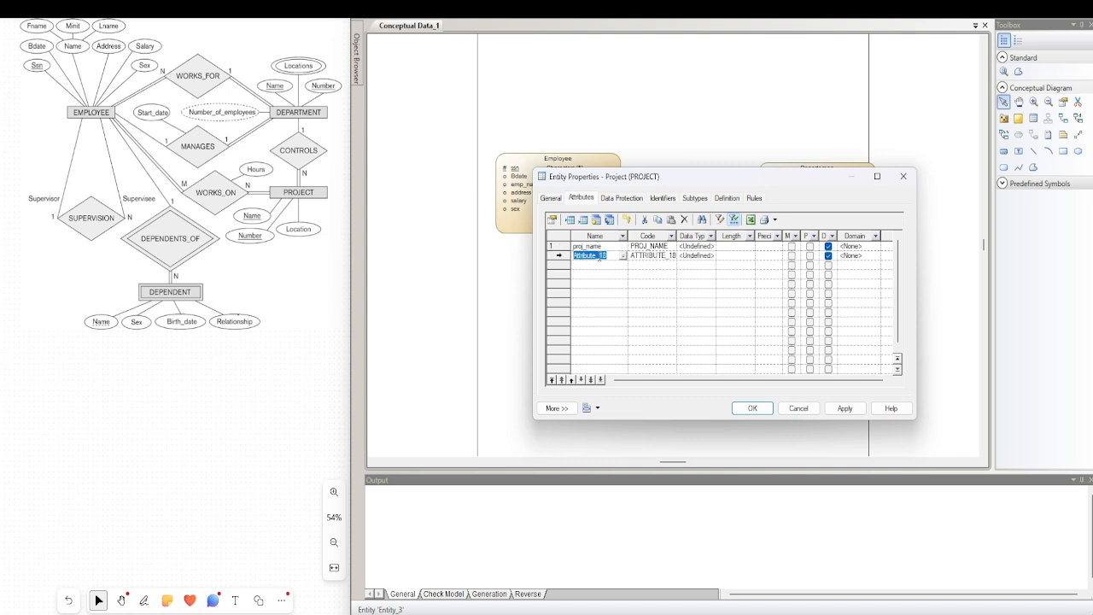
{"action": "type", "text": "proj_number"}
Add a third attribute named Proj to the Project entity and accept its properties
{"action": "left_click", "coordinate": [602, 265]}
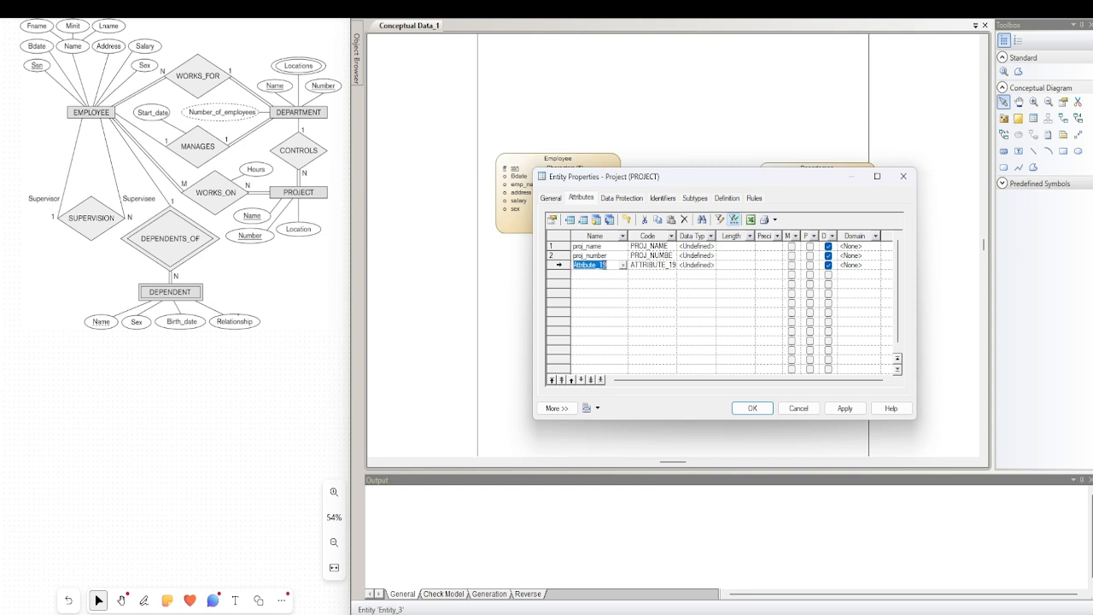
{"action": "type", "text": "Proj"}
{"action": "key", "text": "Return"}
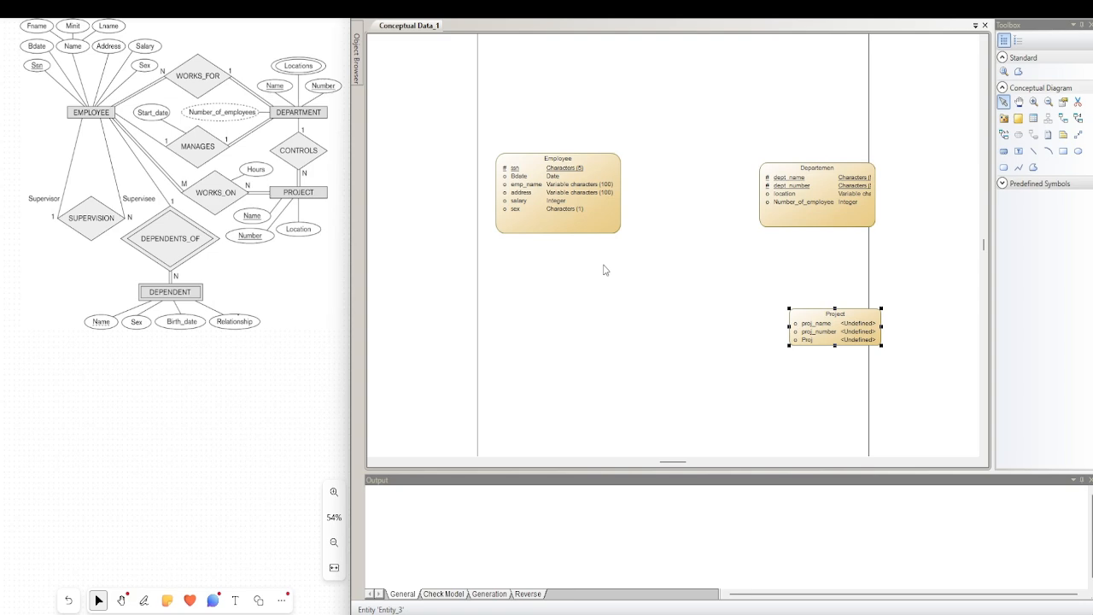
Rename Project's third attribute to proj_location, and mark proj_name and proj_number as primary identifiers
{"action": "double_click", "coordinate": [832, 324]}
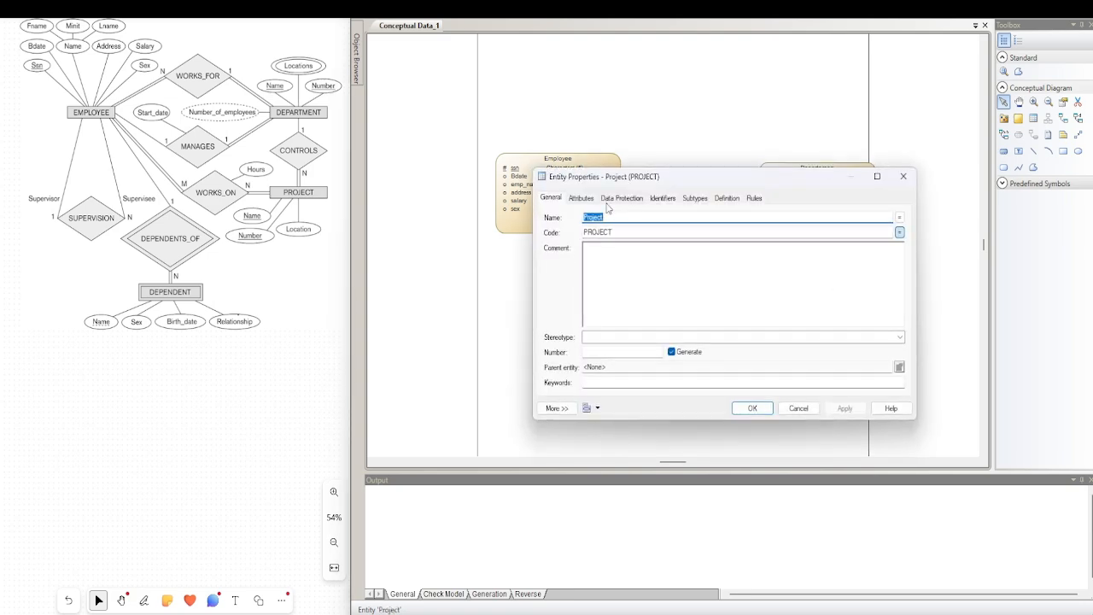
{"action": "left_click", "coordinate": [581, 202]}
{"action": "left_click", "coordinate": [585, 265]}
{"action": "left_click", "coordinate": [586, 265]}
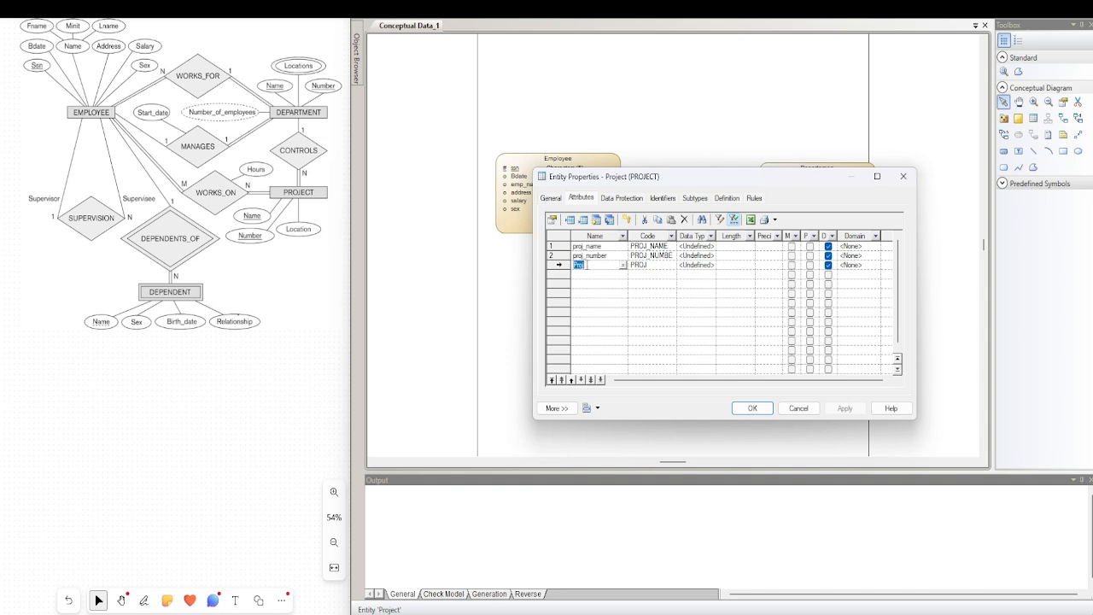
{"action": "type", "text": "proj_location"}
{"action": "left_click", "coordinate": [810, 247]}
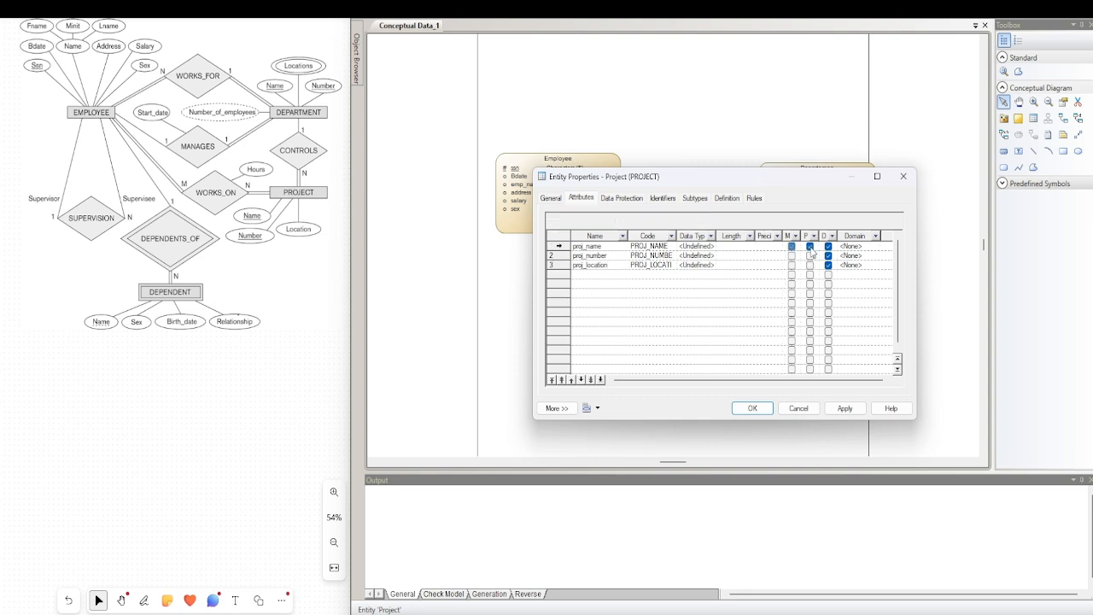
{"action": "left_click", "coordinate": [810, 256]}
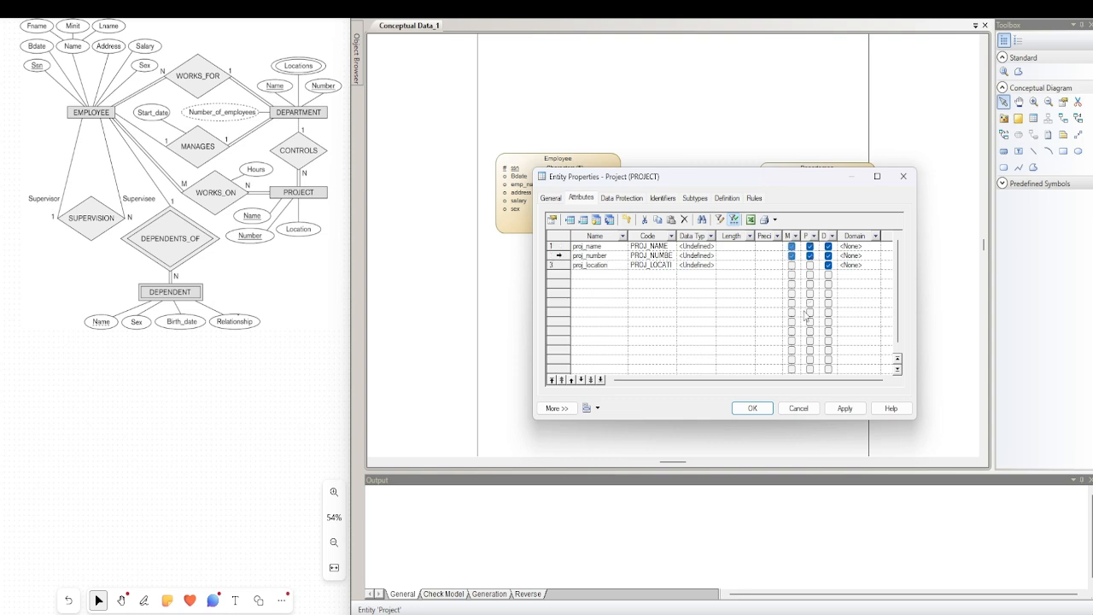
Set the data type of Project's proj_name attribute to Characters with a length of 5
{"action": "left_click", "coordinate": [710, 246]}
{"action": "left_click", "coordinate": [712, 246]}
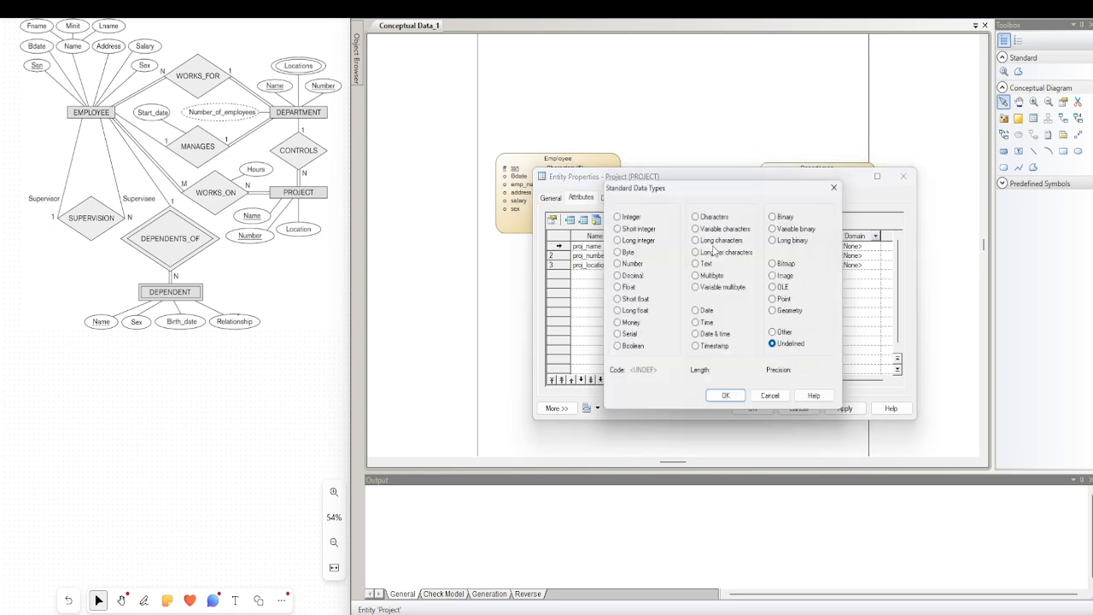
{"action": "left_click", "coordinate": [714, 219]}
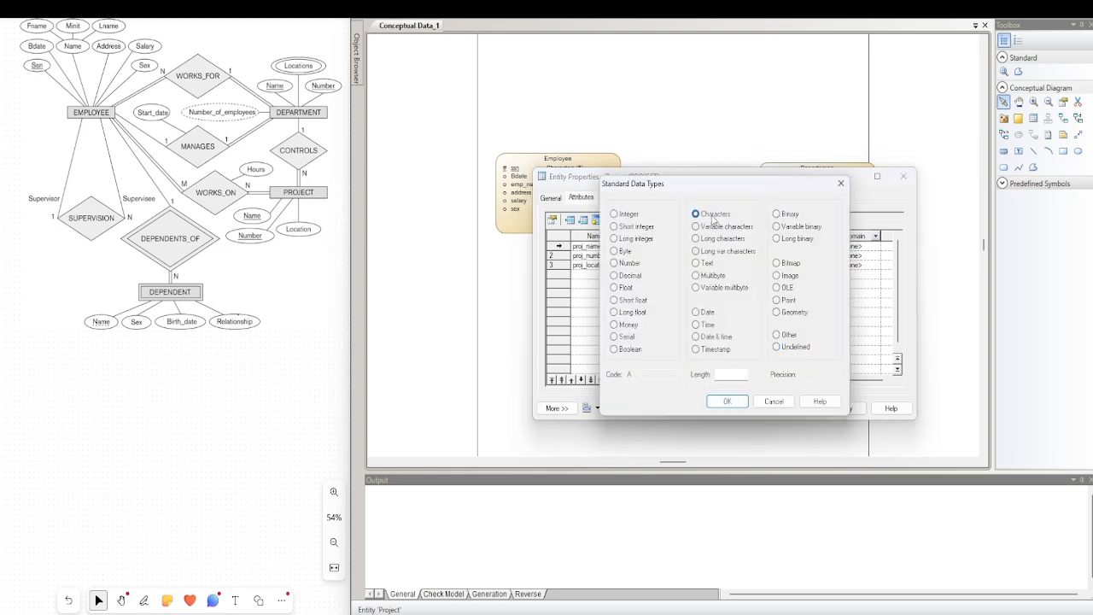
{"action": "left_click", "coordinate": [727, 372]}
{"action": "type", "text": "5"}
{"action": "left_click", "coordinate": [726, 401]}
Give the proj_number attribute the Characters data type with a length of 5
{"action": "left_click", "coordinate": [712, 256]}
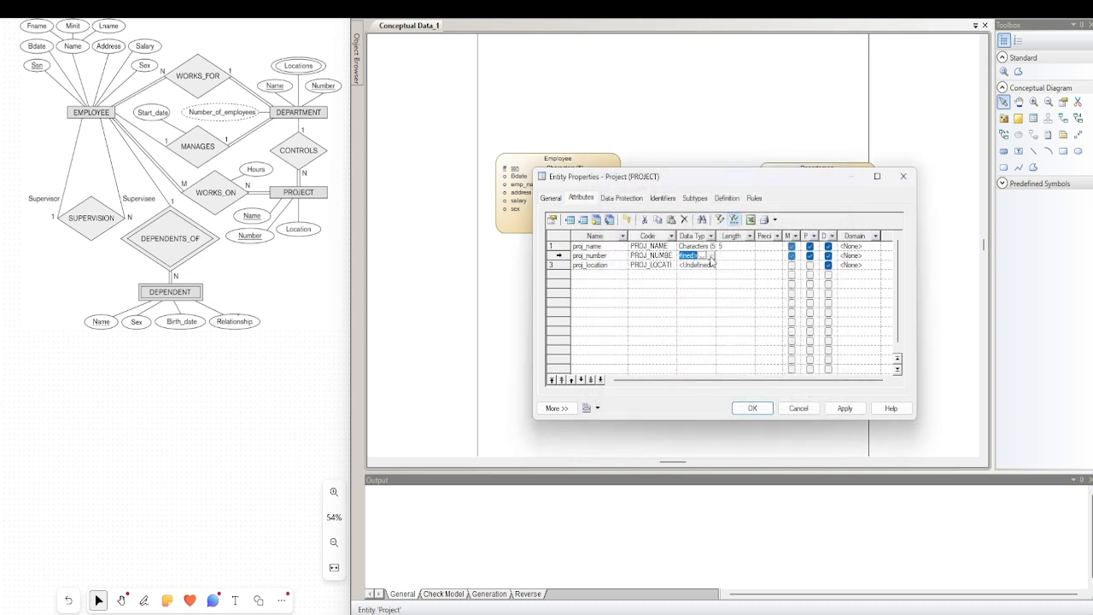
{"action": "left_click", "coordinate": [712, 255]}
{"action": "left_click", "coordinate": [718, 373]}
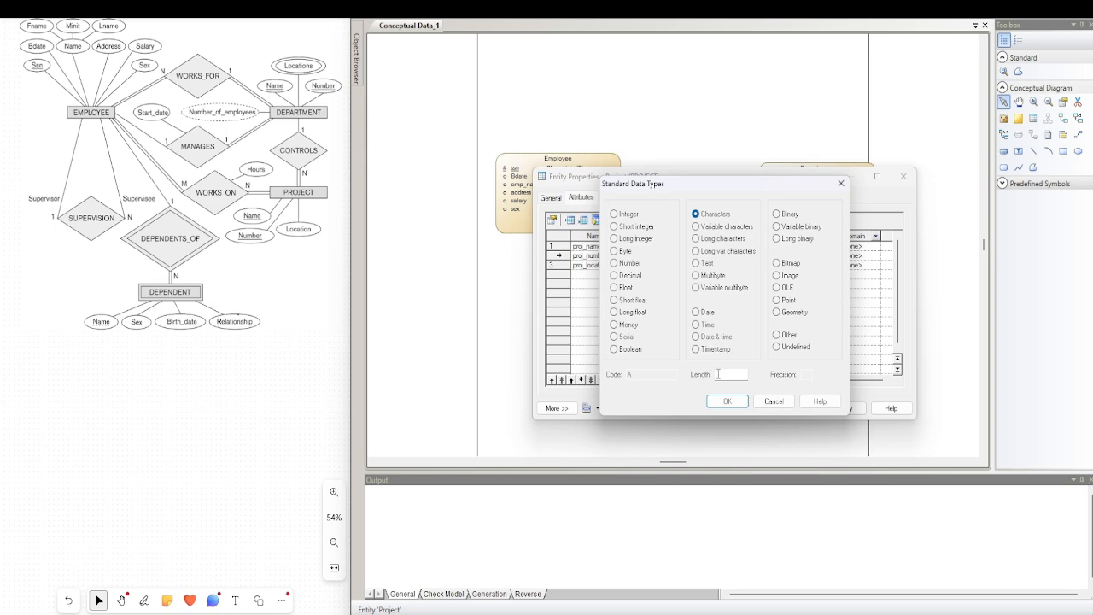
{"action": "type", "text": "5"}
{"action": "left_click", "coordinate": [726, 401]}
Set proj_location's data type to Variable characters with a length of 100 and accept the Project entity's properties
{"action": "left_click", "coordinate": [695, 266]}
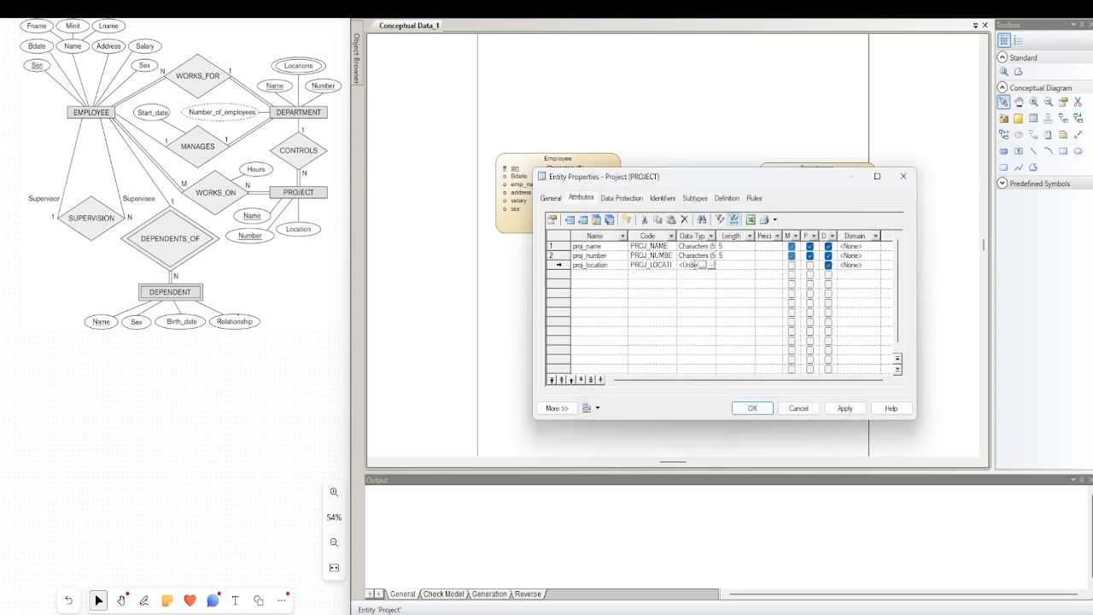
{"action": "left_click", "coordinate": [707, 266]}
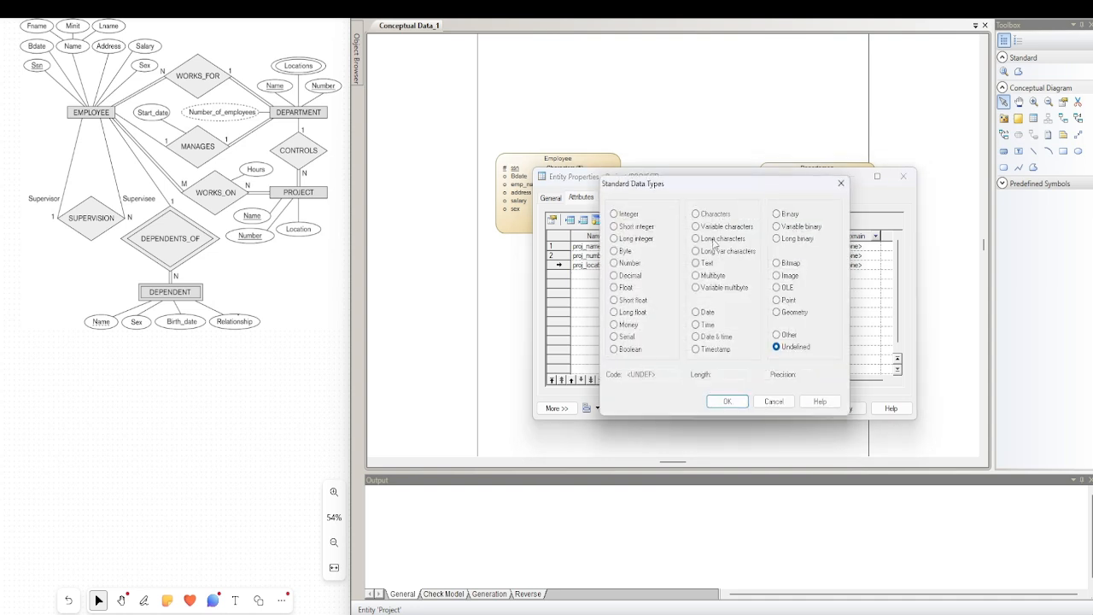
{"action": "left_click", "coordinate": [715, 226]}
{"action": "left_click", "coordinate": [726, 375]}
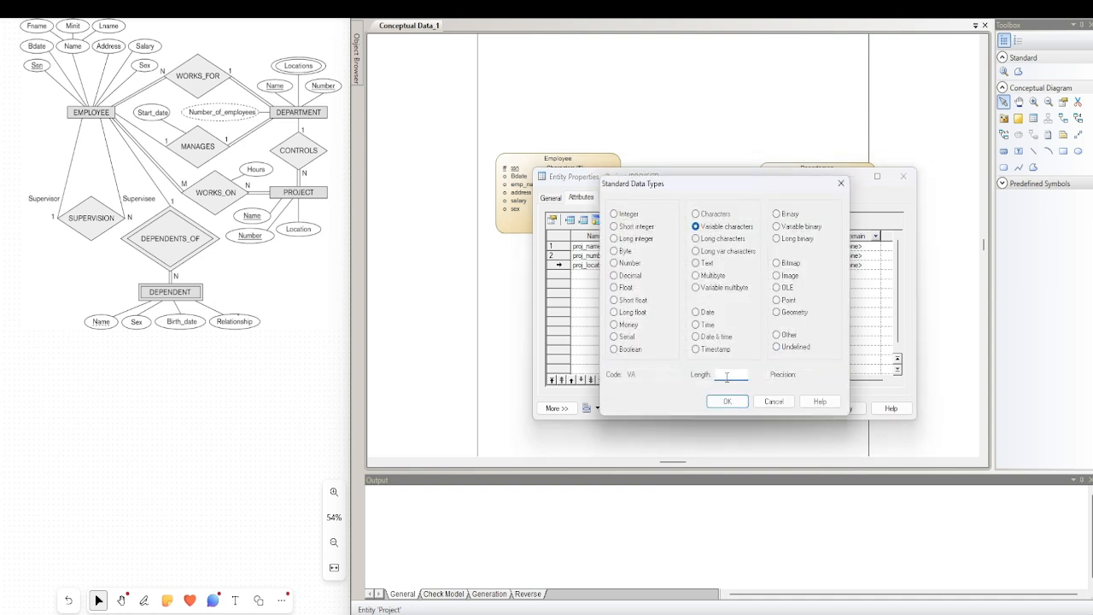
{"action": "type", "text": "100"}
{"action": "left_click", "coordinate": [726, 401]}
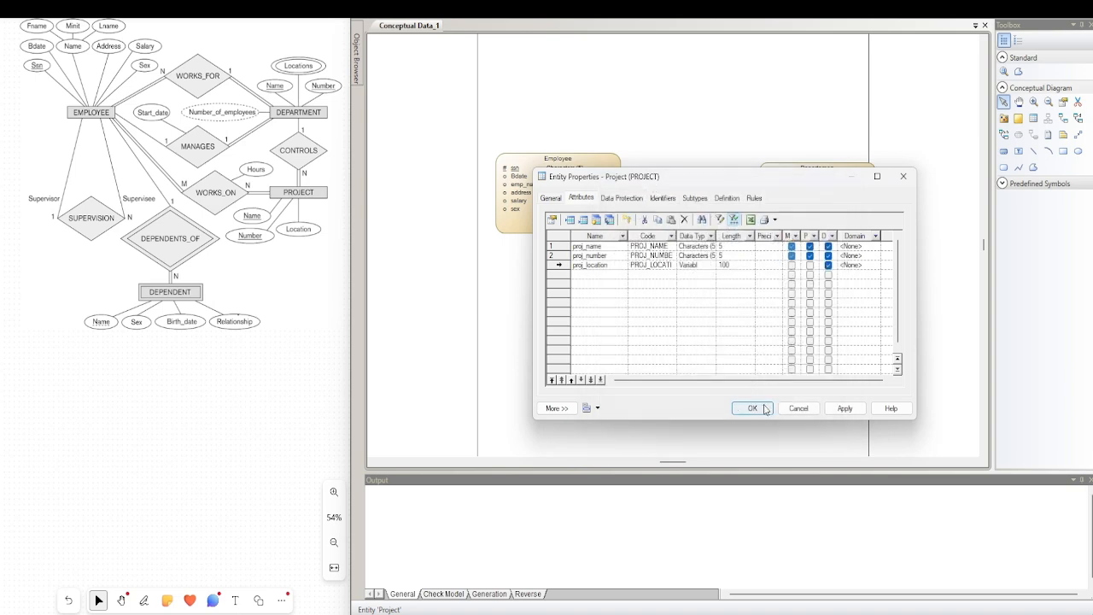
{"action": "left_click", "coordinate": [755, 408]}
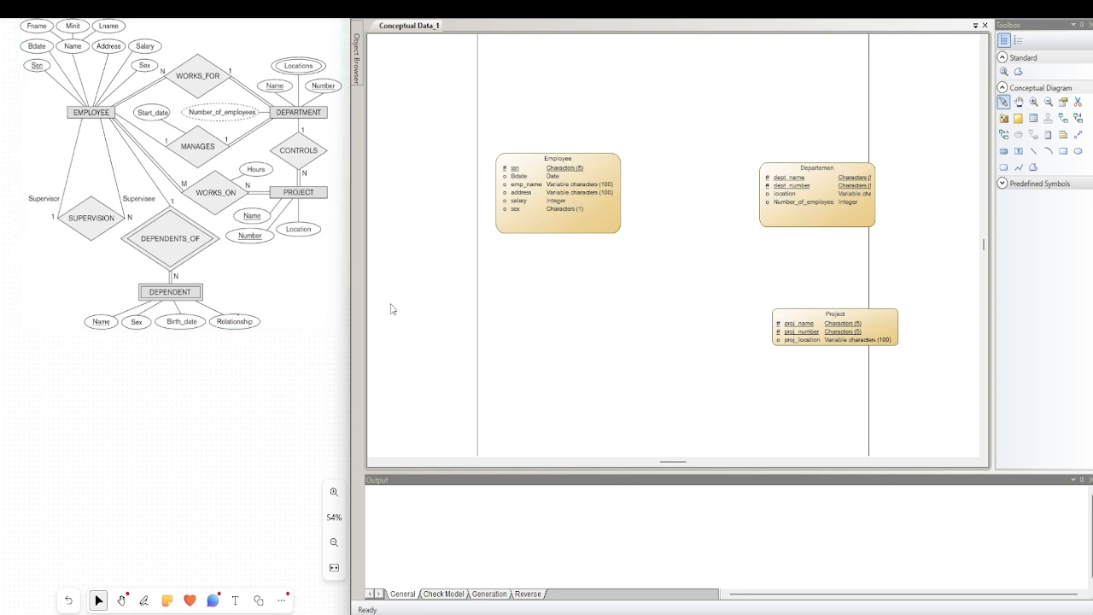
Add a new entity below Employee on the diagram and name it Dependent
{"action": "left_click", "coordinate": [1033, 118]}
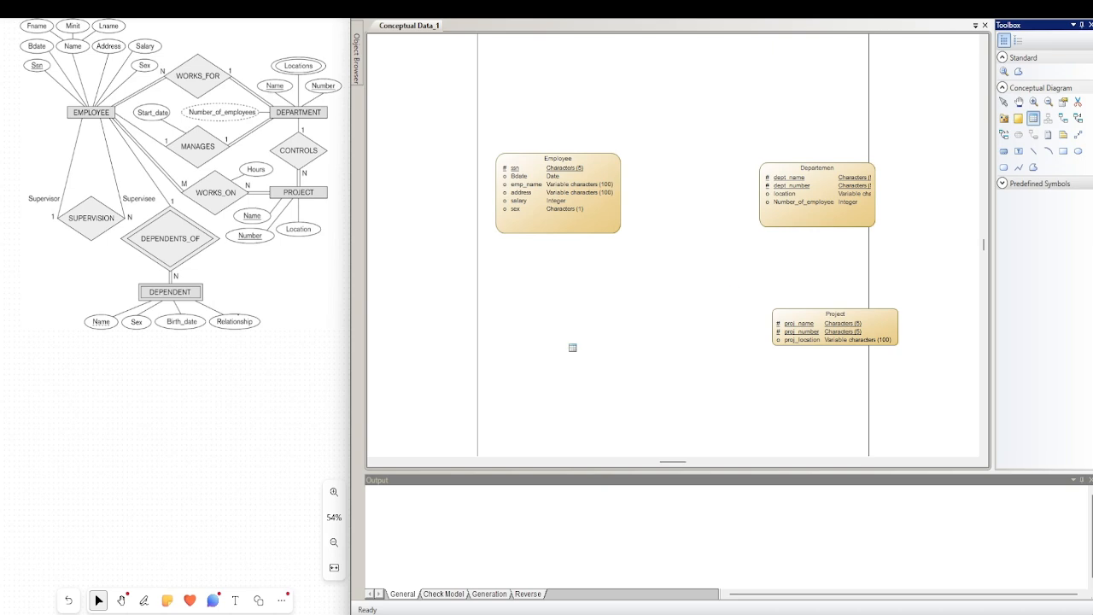
{"action": "left_click", "coordinate": [534, 338]}
{"action": "right_click", "coordinate": [534, 337]}
{"action": "double_click", "coordinate": [531, 336]}
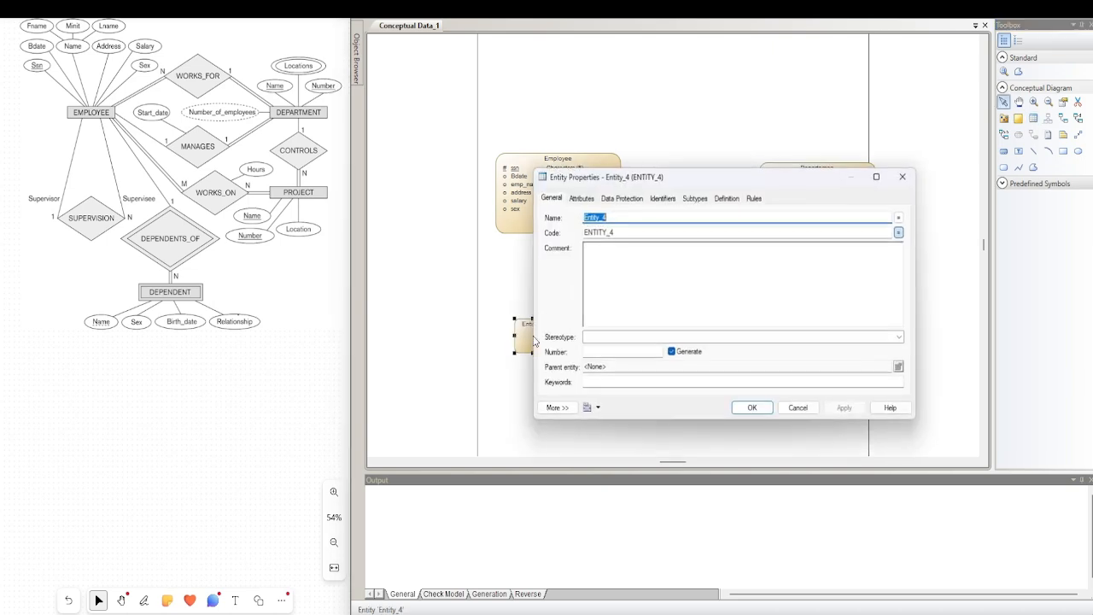
{"action": "type", "text": "Dependent"}
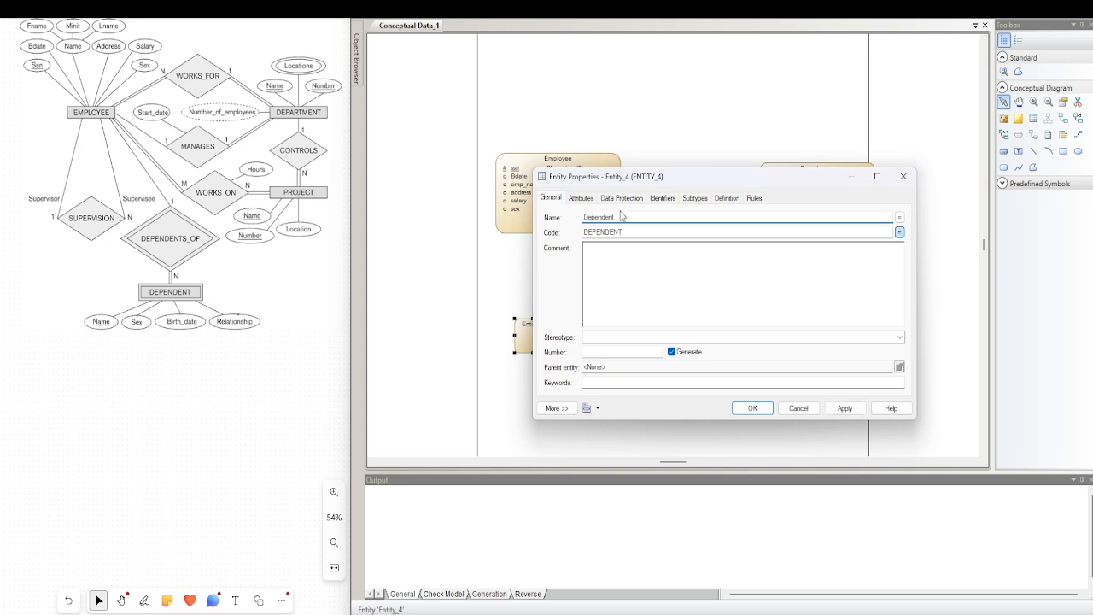
Add the attributes d_name and sex to the Dependent entity
{"action": "left_click", "coordinate": [581, 198]}
{"action": "left_click", "coordinate": [582, 247]}
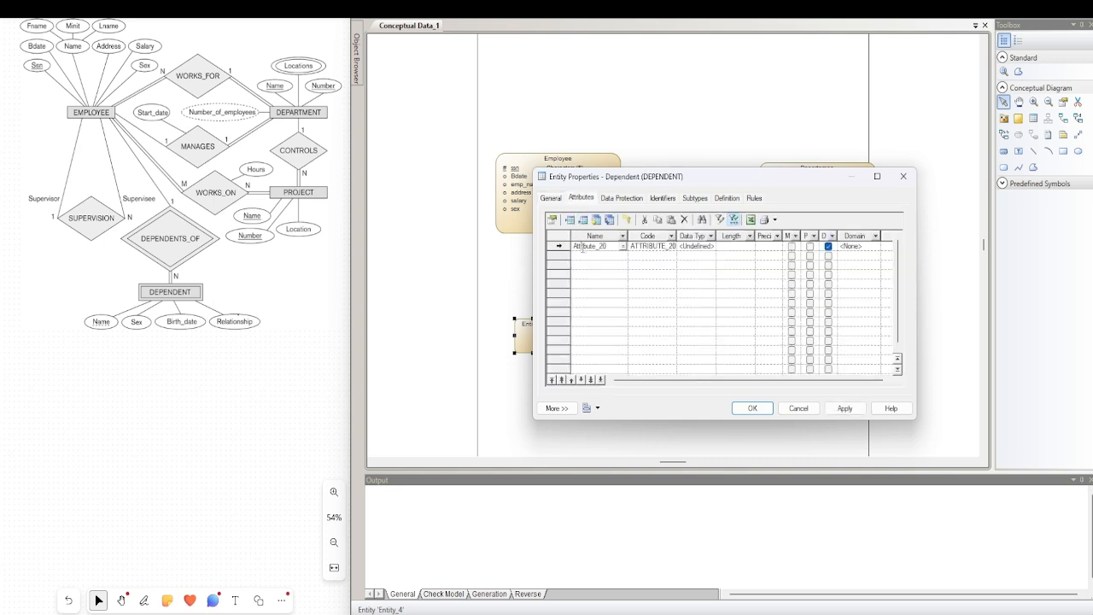
{"action": "double_click", "coordinate": [583, 247]}
{"action": "type", "text": "d_name"}
{"action": "left_click", "coordinate": [586, 256]}
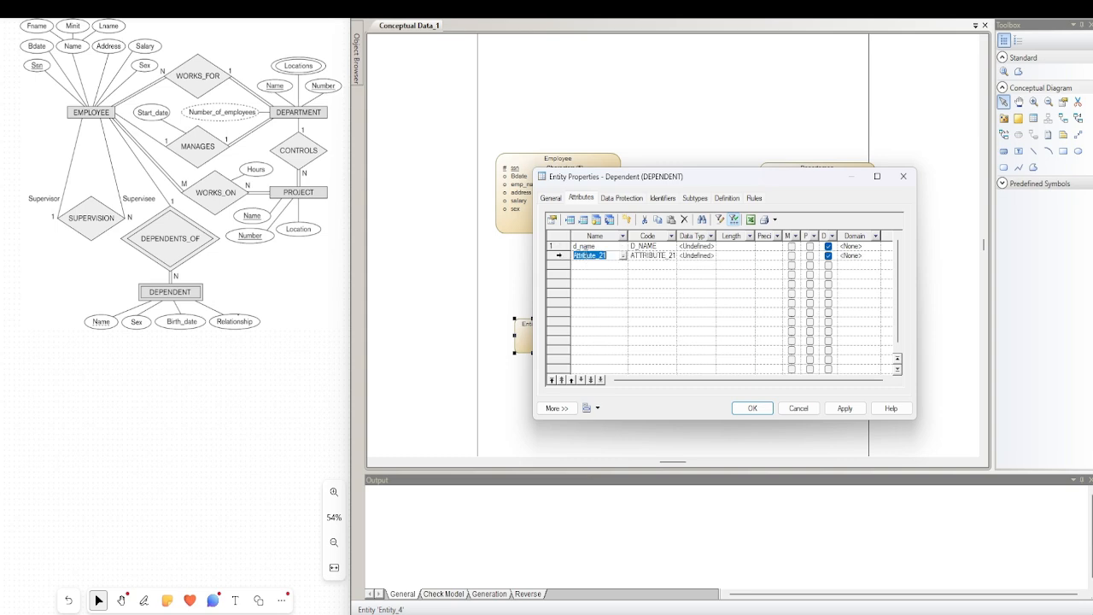
{"action": "type", "text": "sex"}
Add the attributes Birth_date and relationship to the Dependent entity
{"action": "left_click", "coordinate": [582, 269]}
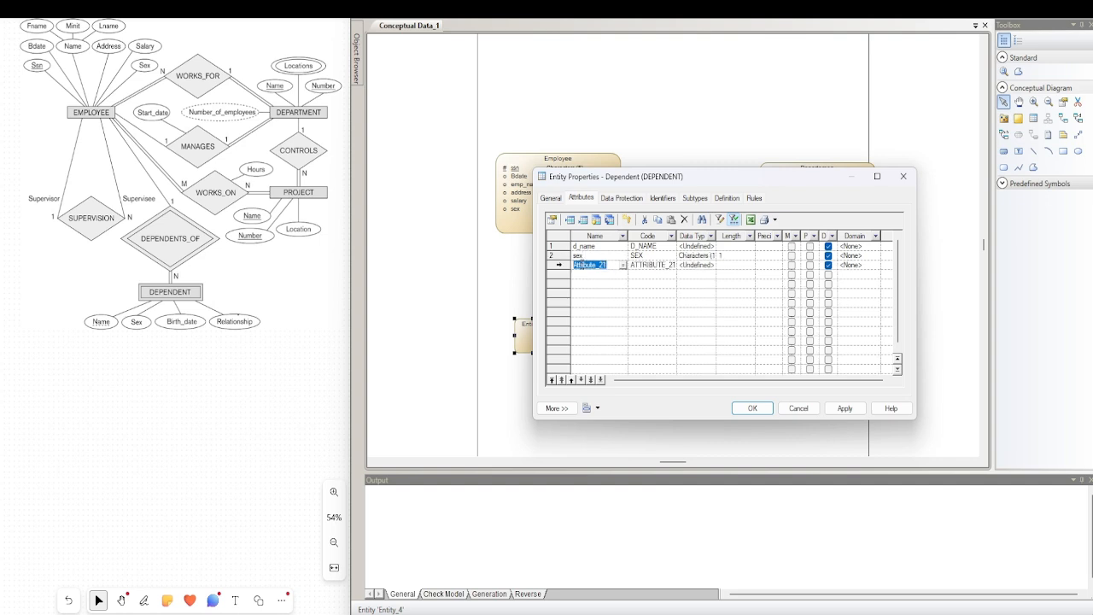
{"action": "type", "text": "Birth_date"}
{"action": "left_click", "coordinate": [586, 274]}
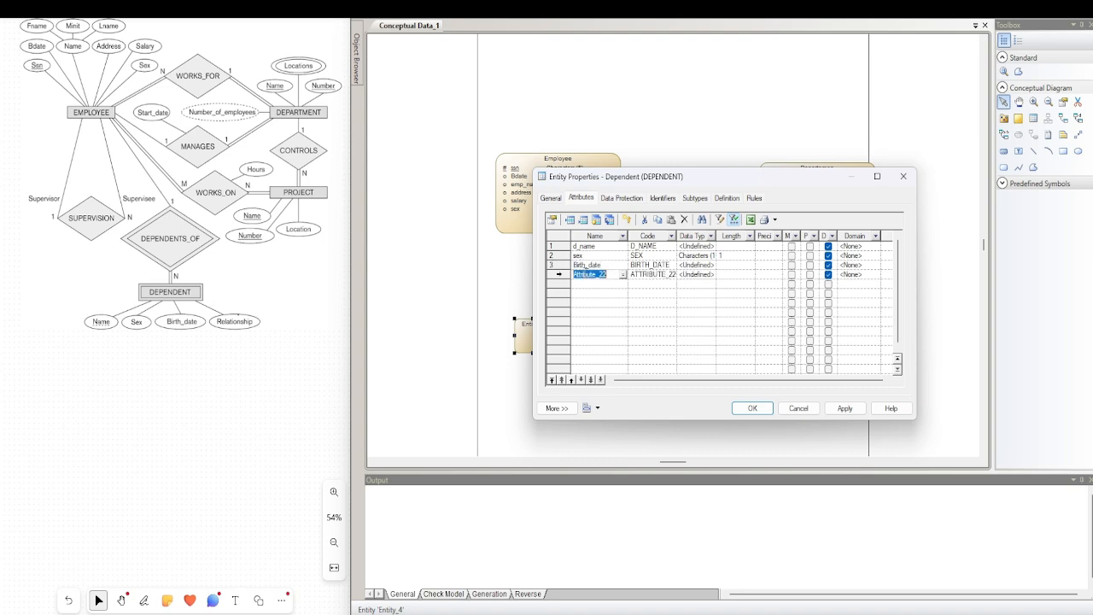
{"action": "type", "text": "relationship"}
Set d_name's data type to Variable characters with a length of 100
{"action": "left_click", "coordinate": [709, 247]}
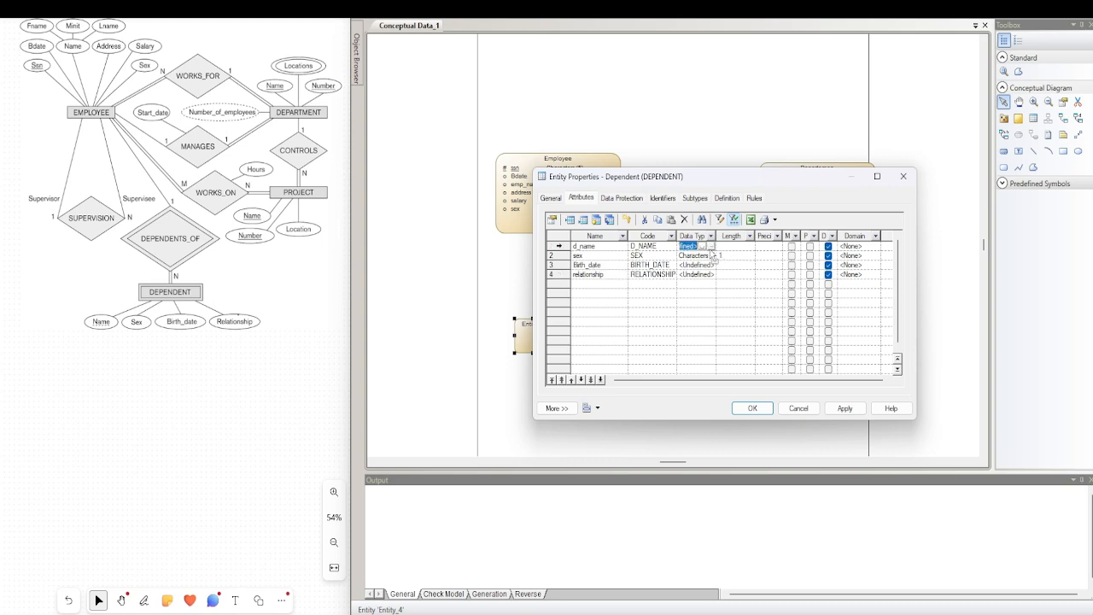
{"action": "left_click", "coordinate": [709, 246]}
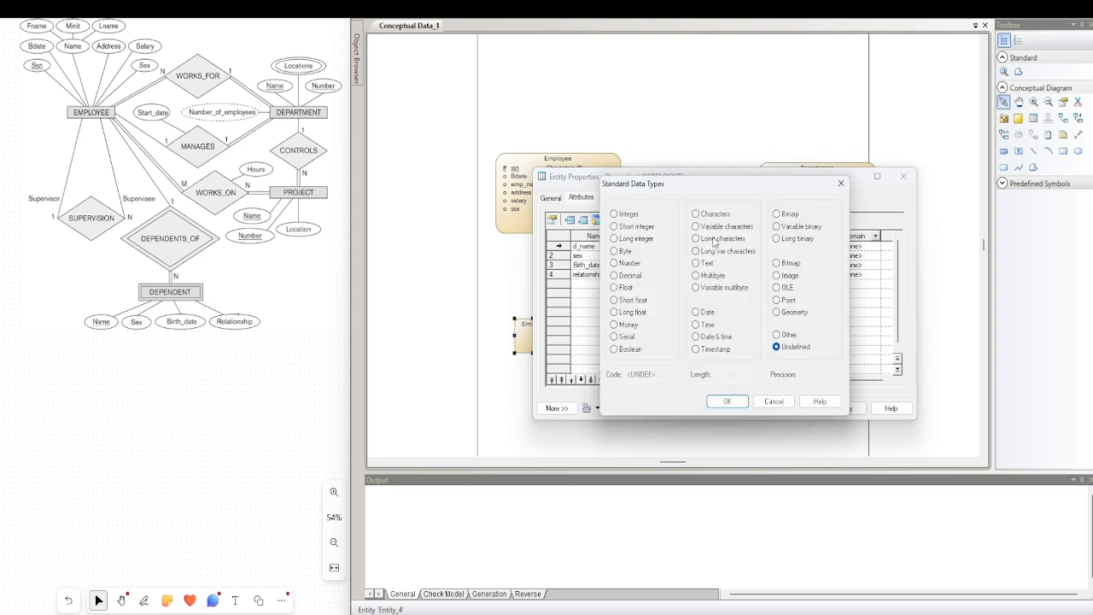
{"action": "left_click", "coordinate": [712, 227]}
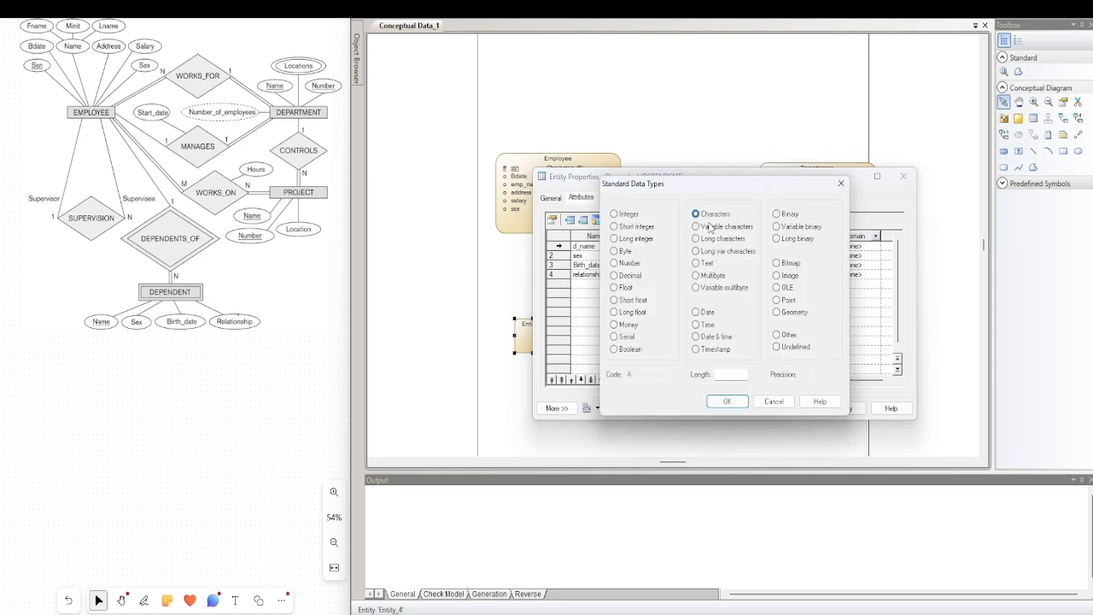
{"action": "left_click", "coordinate": [731, 374]}
{"action": "left_click", "coordinate": [726, 401]}
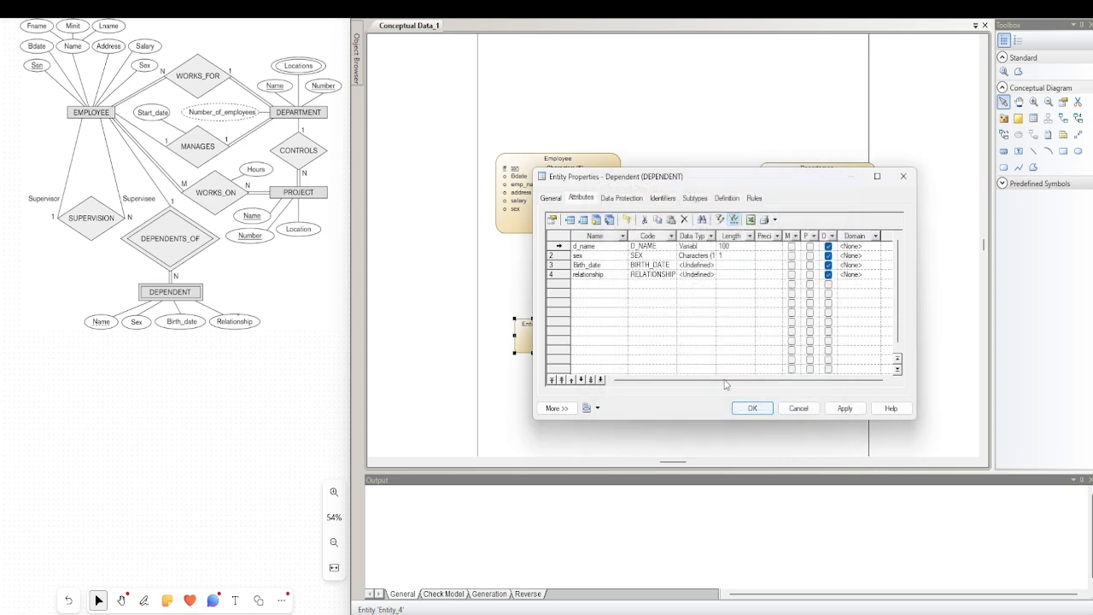
Accept Characters with length 1 for the sex attribute and set Birth_date's data type to Date
{"action": "left_click", "coordinate": [702, 255]}
{"action": "left_click", "coordinate": [712, 255]}
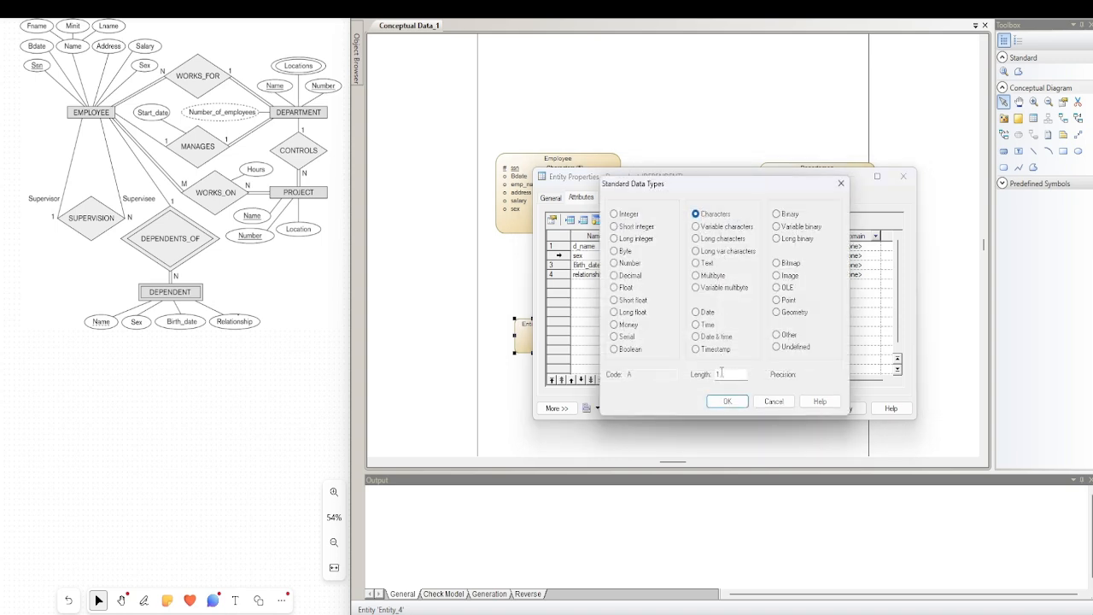
{"action": "left_click", "coordinate": [727, 401]}
{"action": "left_click", "coordinate": [702, 265]}
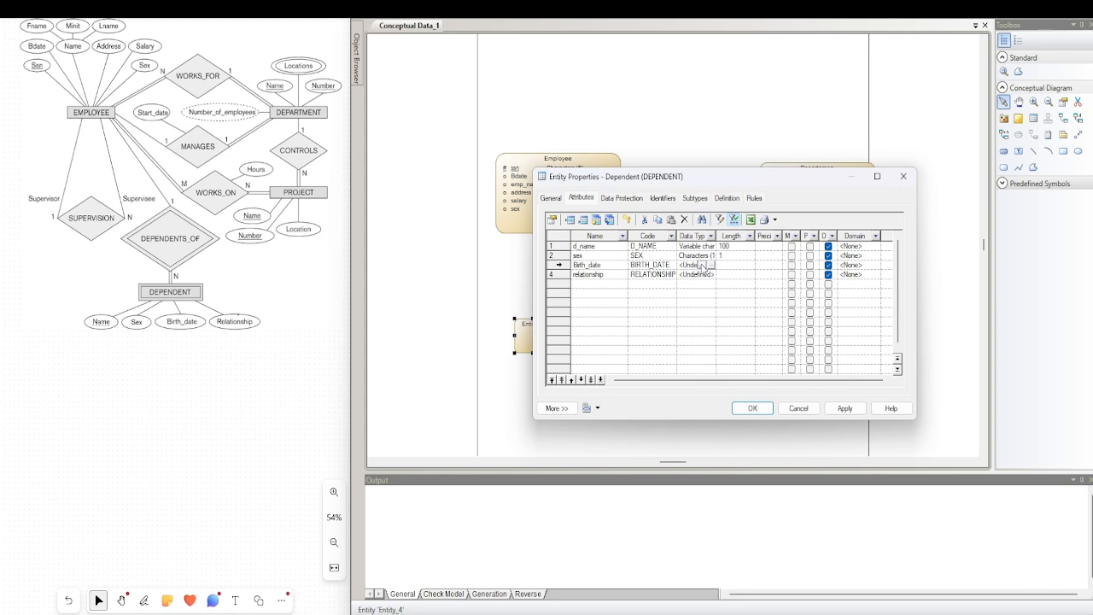
{"action": "left_click", "coordinate": [712, 265]}
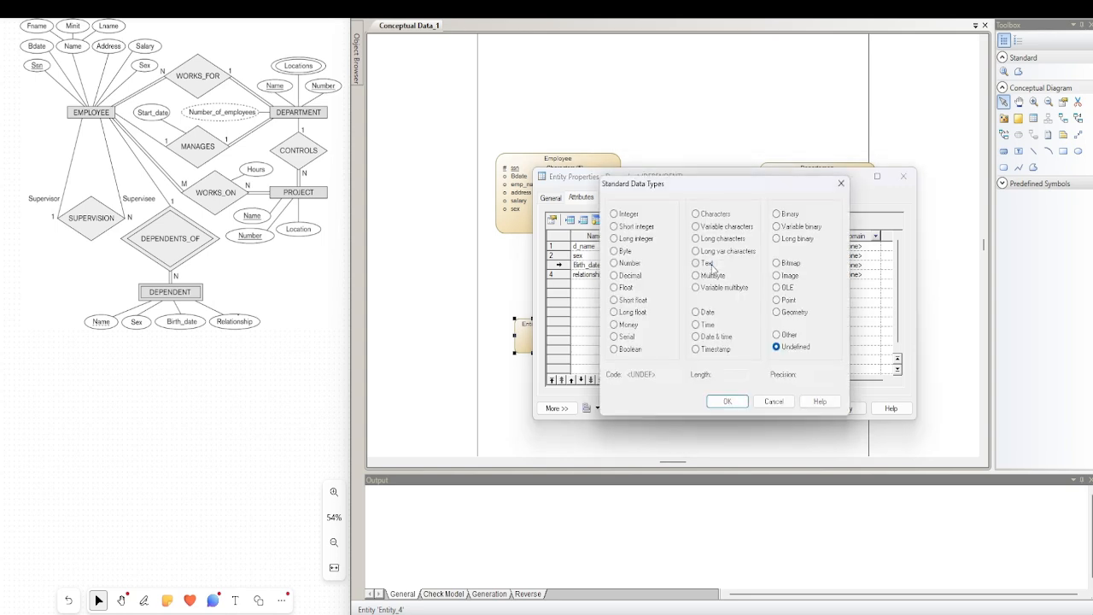
{"action": "left_click", "coordinate": [707, 313]}
{"action": "left_click", "coordinate": [727, 401]}
Set the relationship attribute's data type to Variable characters with a length of 50
{"action": "left_click", "coordinate": [694, 274]}
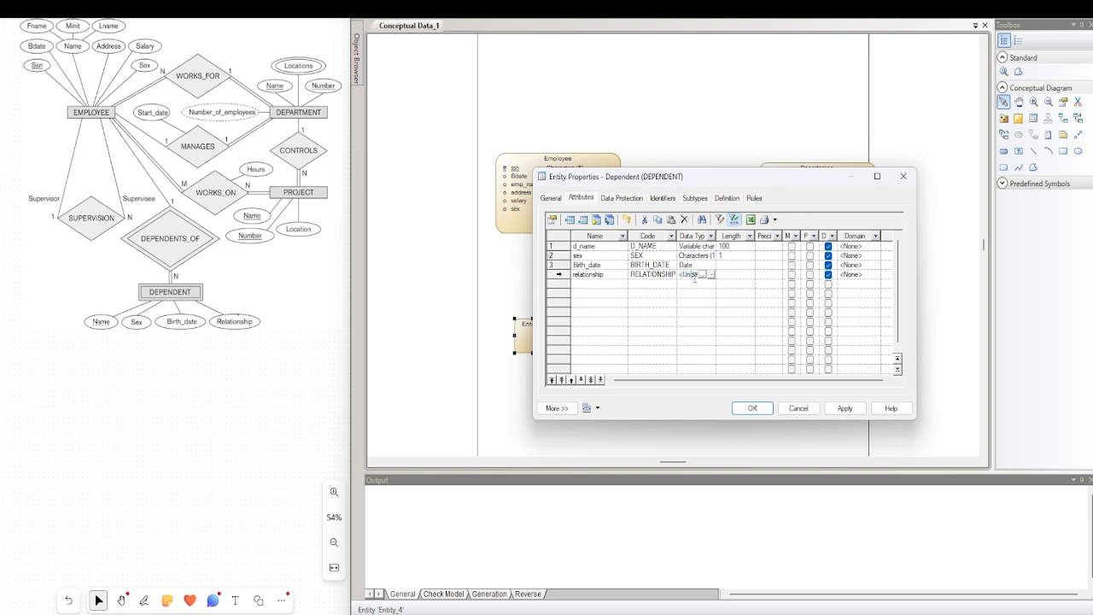
{"action": "left_click", "coordinate": [715, 284]}
{"action": "left_click", "coordinate": [715, 275]}
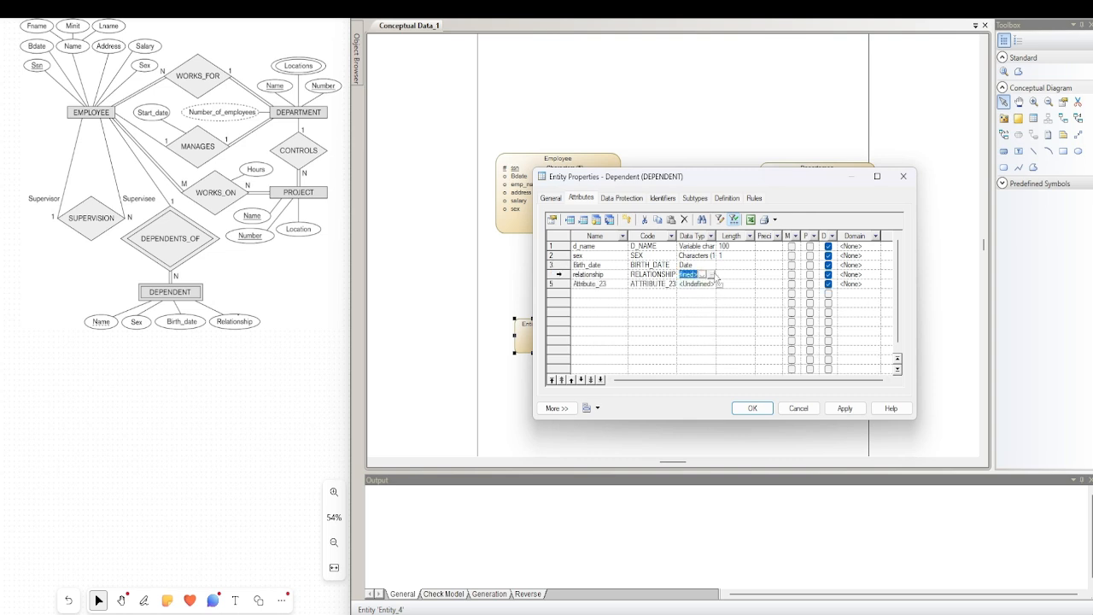
{"action": "left_click", "coordinate": [703, 274]}
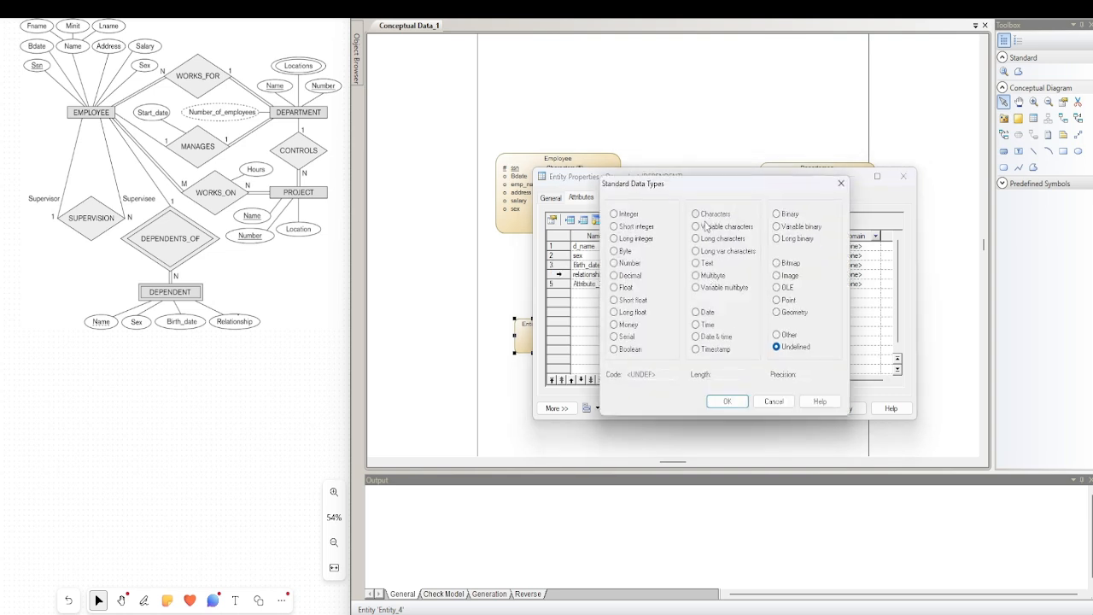
{"action": "left_click", "coordinate": [706, 226]}
{"action": "left_click", "coordinate": [733, 403]}
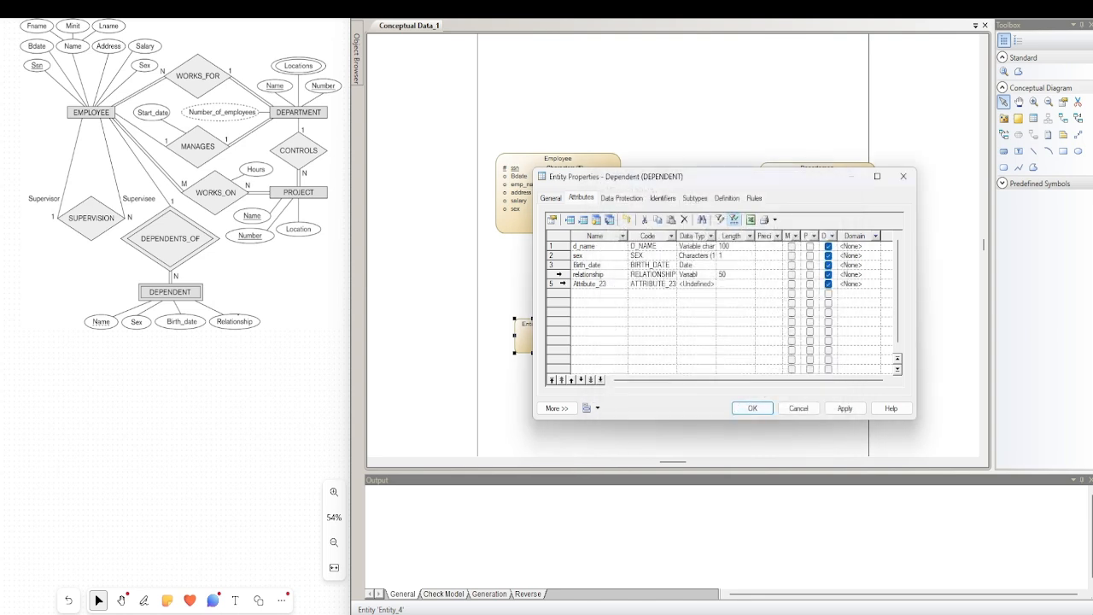
Delete the surplus fifth attribute from Dependent and accept the entity's properties
{"action": "left_click", "coordinate": [563, 283]}
{"action": "left_click", "coordinate": [684, 219]}
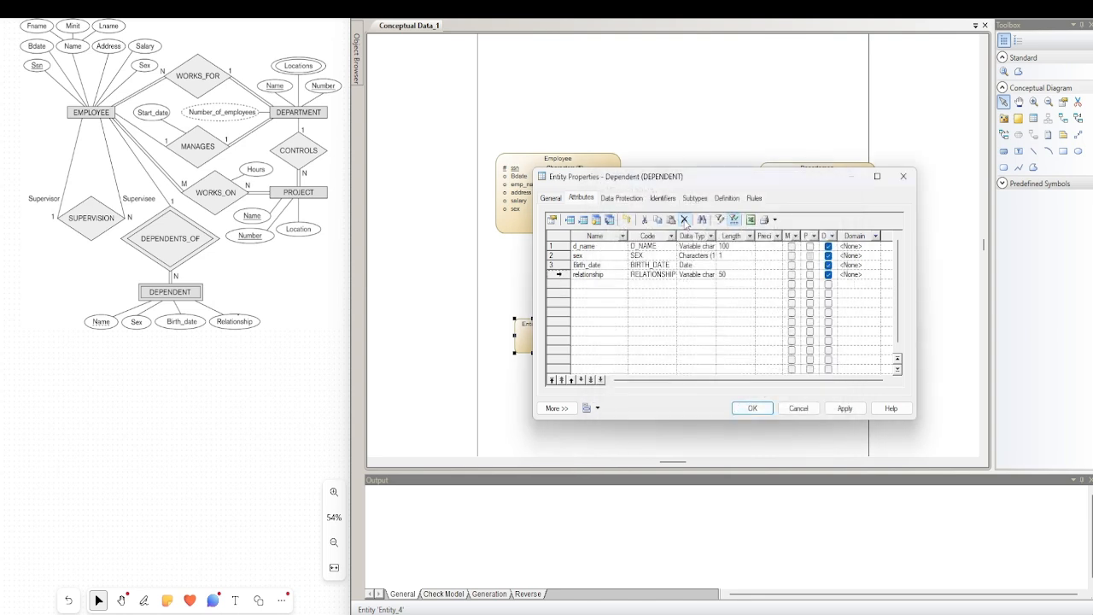
{"action": "left_click", "coordinate": [752, 409]}
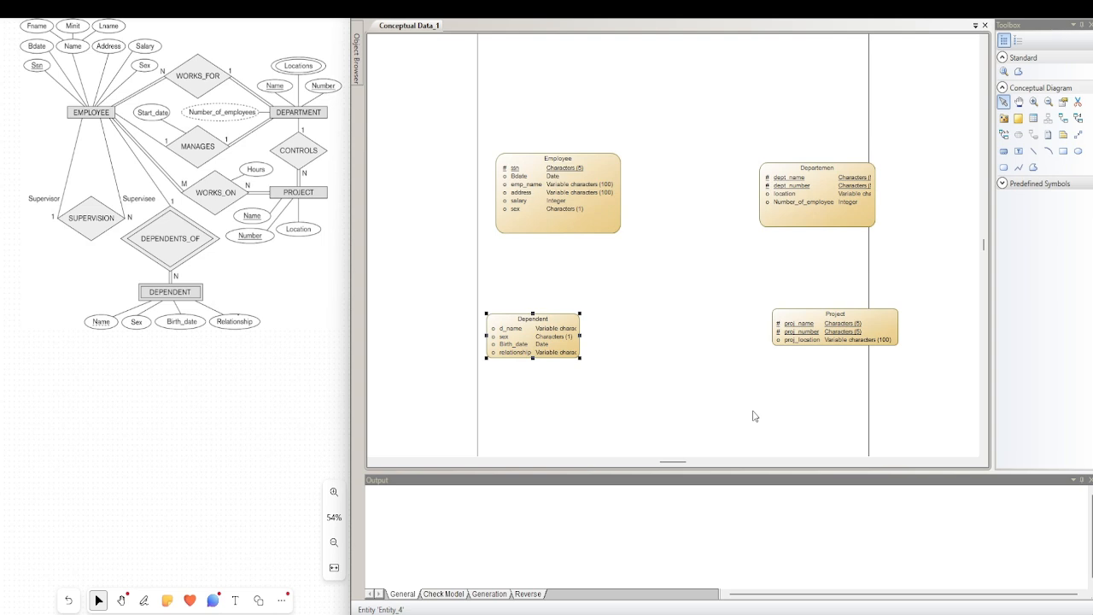
Move Employee and Departemen farther apart and draw a one-many dependent relationship from Employee to Dependent
{"action": "left_click_drag", "start_coordinate": [570, 202], "coordinate": [526, 195]}
{"action": "left_click_drag", "start_coordinate": [805, 216], "coordinate": [814, 193]}
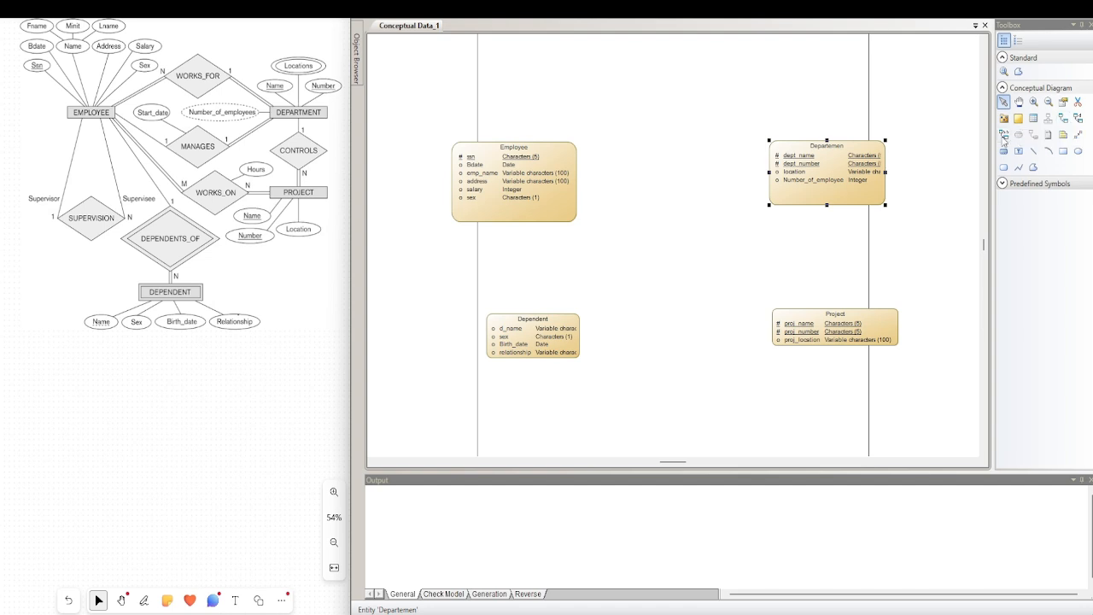
{"action": "left_click", "coordinate": [1078, 120]}
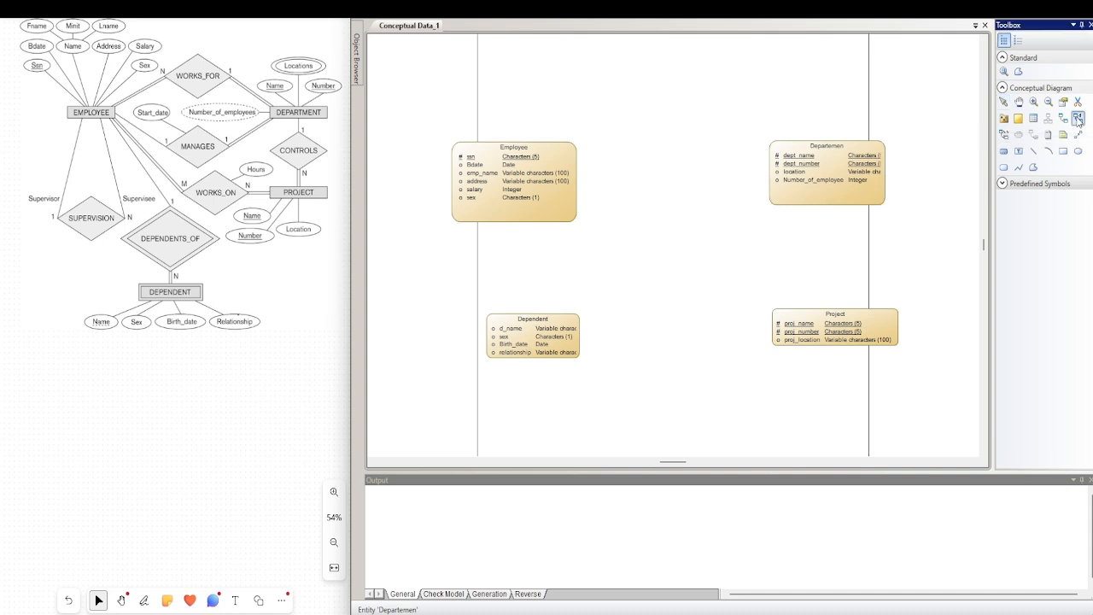
{"action": "left_click_drag", "start_coordinate": [547, 214], "coordinate": [605, 344]}
{"action": "right_click", "coordinate": [556, 339]}
Name the relationship between Employee and Dependent dependent_of, check its cardinalities and accept its properties
{"action": "double_click", "coordinate": [584, 305]}
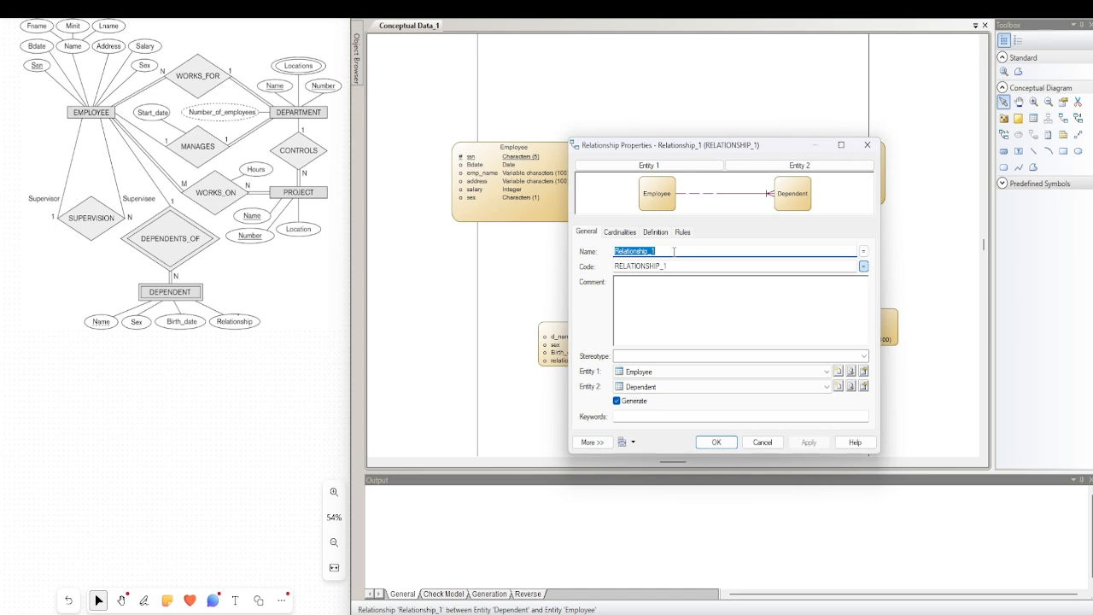
{"action": "type", "text": "de"}
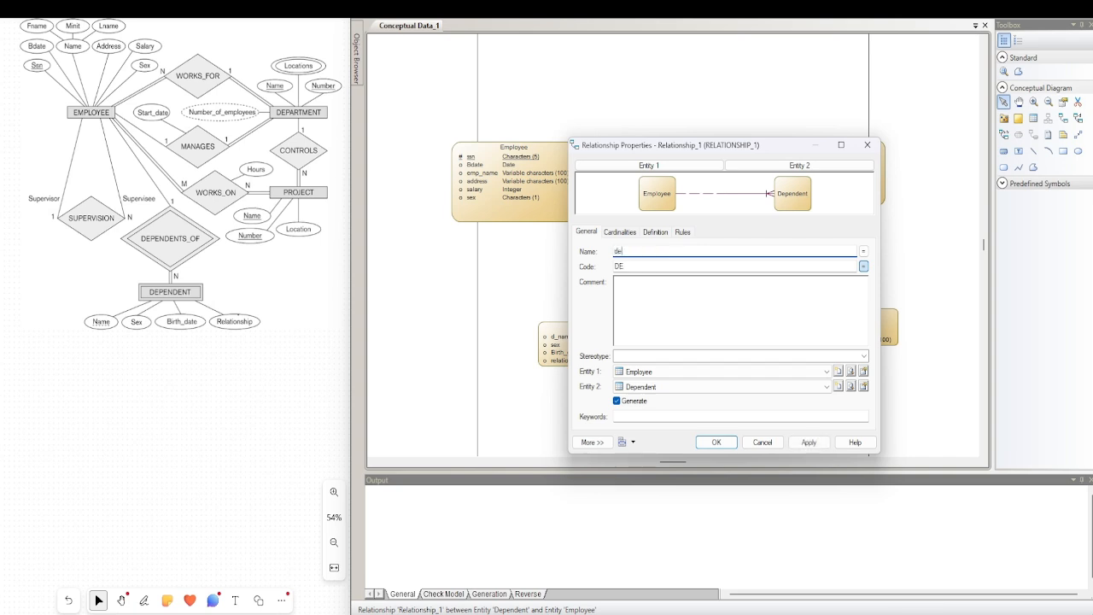
{"action": "type", "text": "pendent_of"}
{"action": "left_click", "coordinate": [621, 232]}
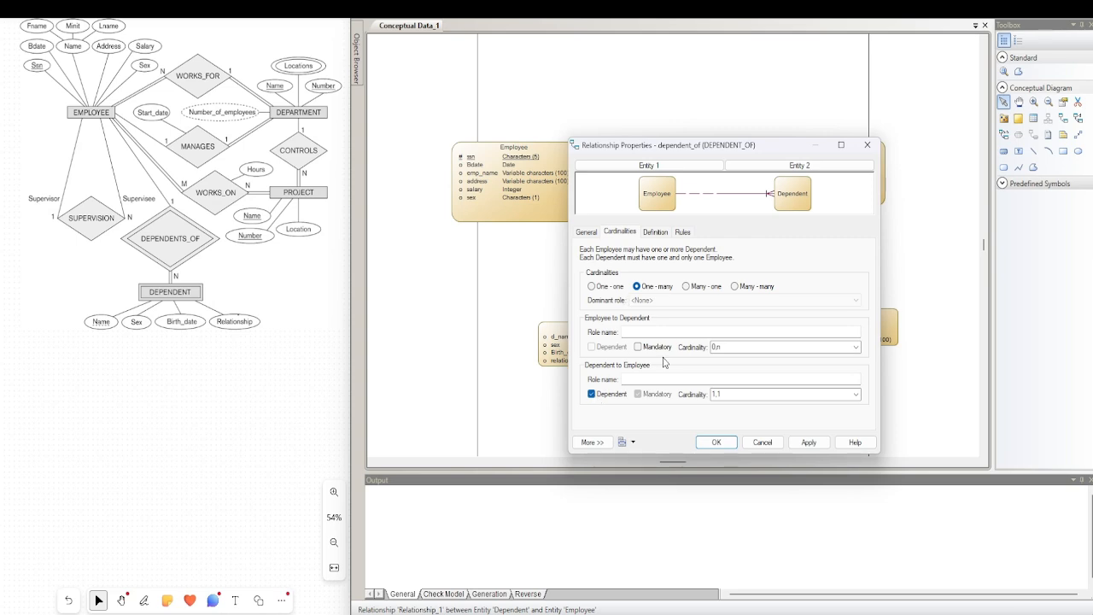
{"action": "left_click", "coordinate": [715, 442]}
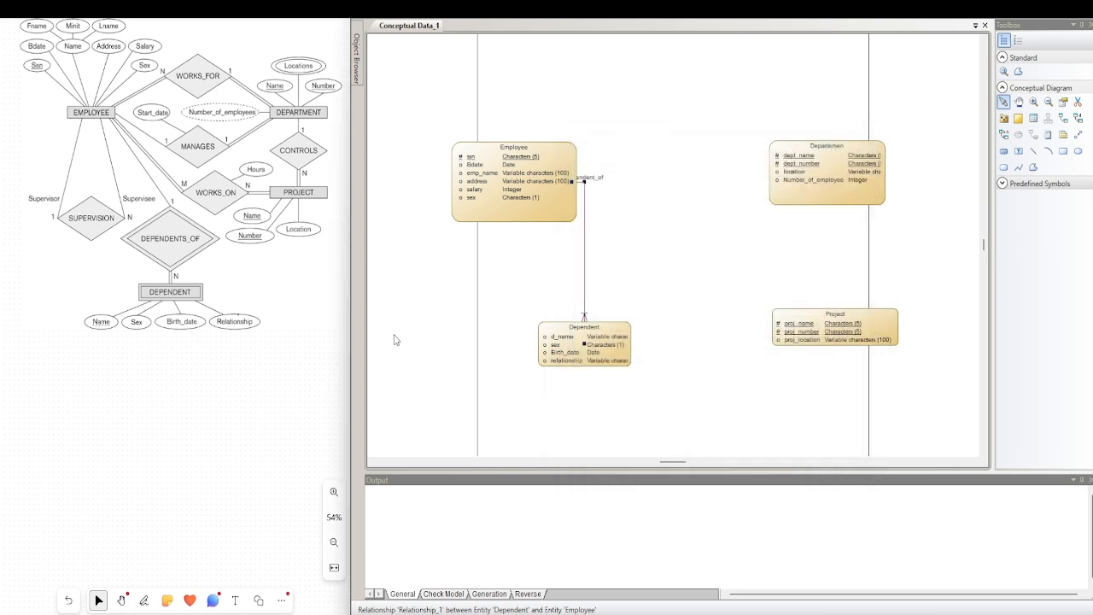
Move the dependent_of line farther from Employee, raise Departemen slightly and draw a many-many relationship from Employee to Departemen
{"action": "left_click_drag", "start_coordinate": [598, 224], "coordinate": [624, 215]}
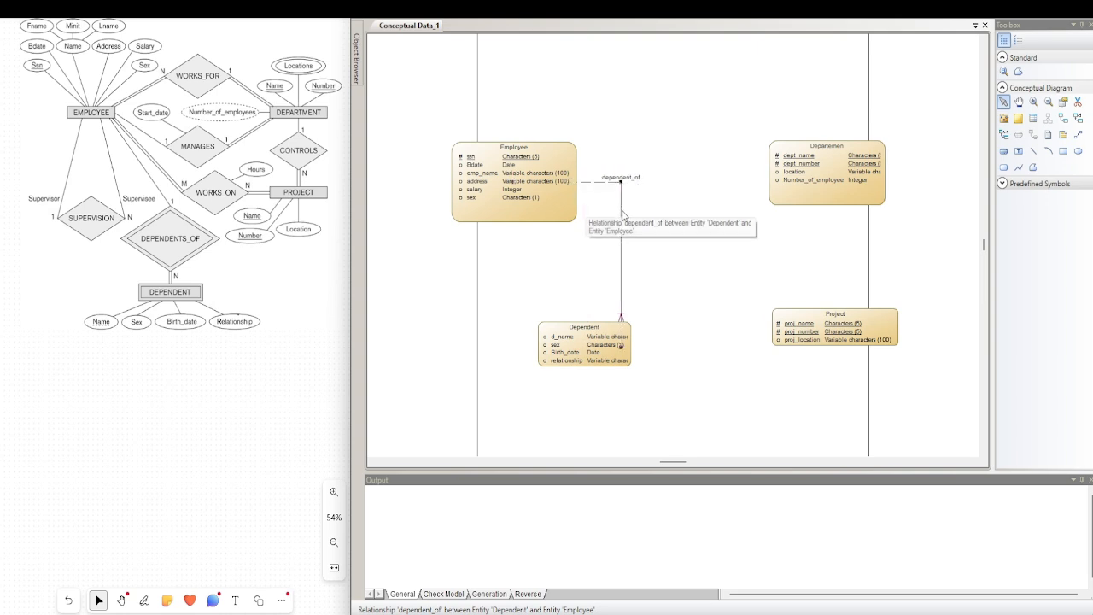
{"action": "left_click_drag", "start_coordinate": [796, 163], "coordinate": [799, 134]}
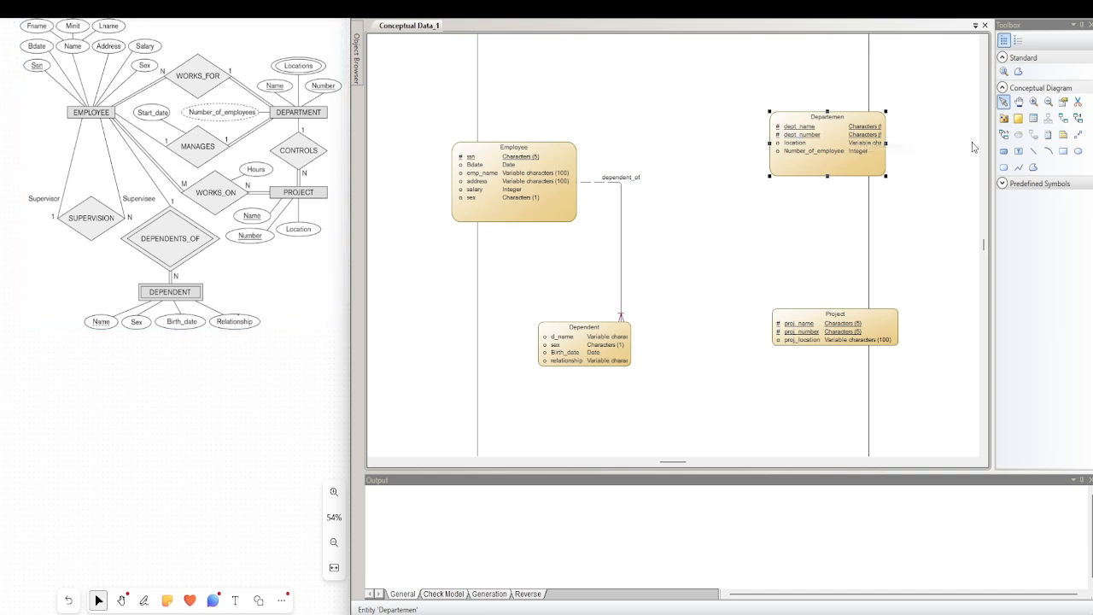
{"action": "left_click", "coordinate": [1005, 137]}
{"action": "left_click_drag", "start_coordinate": [570, 152], "coordinate": [784, 138]}
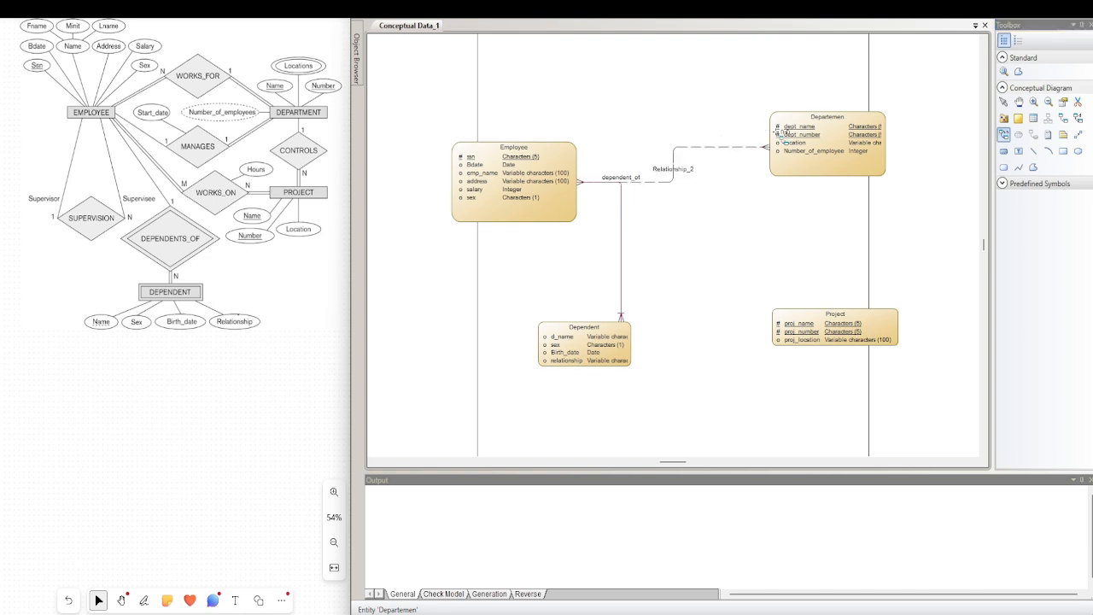
Reroute the new Employee–Departemen relationship line above Employee and move Departemen higher in the diagram
{"action": "right_click", "coordinate": [660, 178]}
{"action": "left_click_drag", "start_coordinate": [664, 182], "coordinate": [665, 151]}
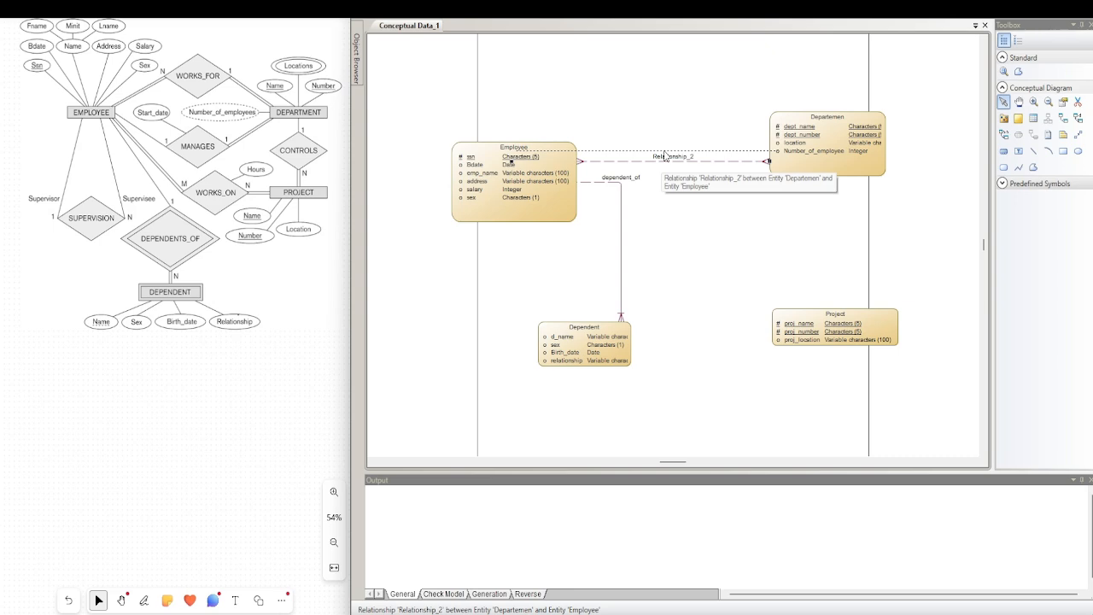
{"action": "left_click_drag", "start_coordinate": [814, 152], "coordinate": [805, 95]}
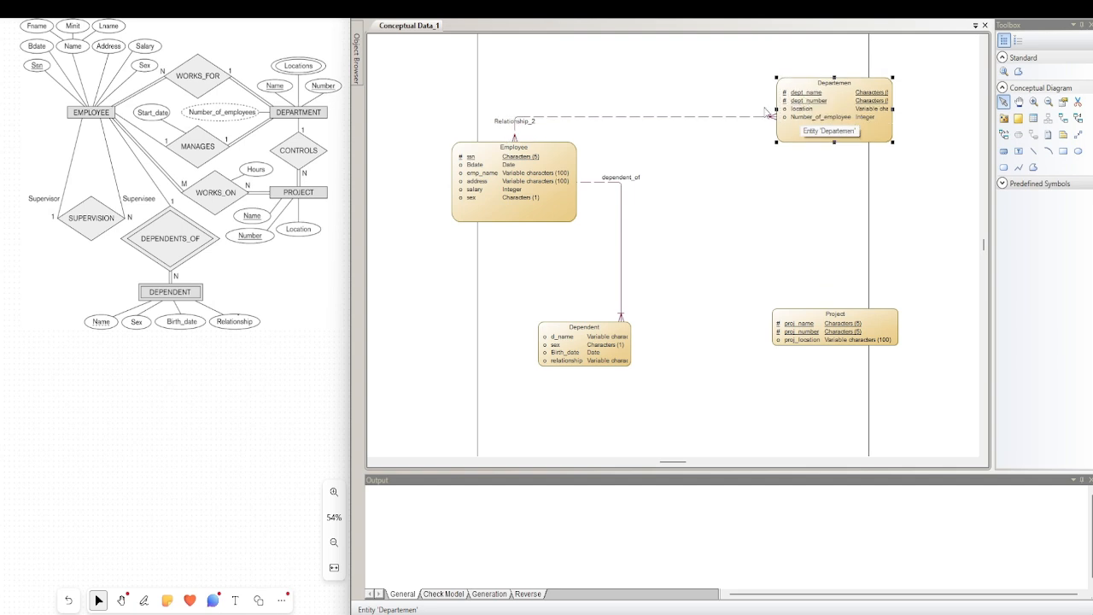
Name the many-many relationship between Employee and Departemen work_for, make both directions mandatory and accept its properties
{"action": "double_click", "coordinate": [704, 120]}
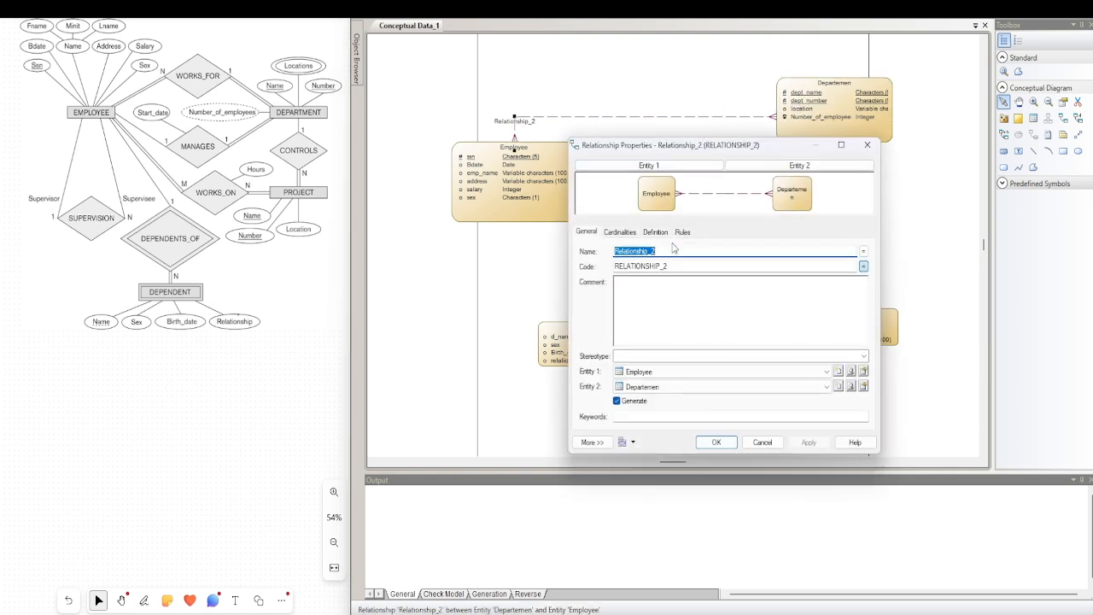
{"action": "type", "text": "work_for"}
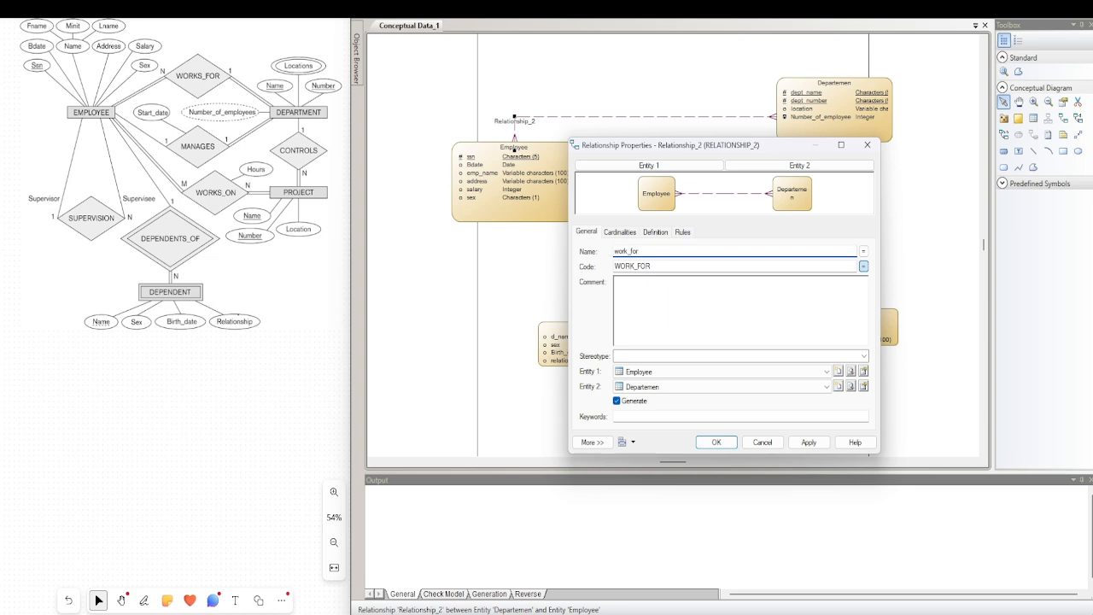
{"action": "left_click", "coordinate": [619, 234]}
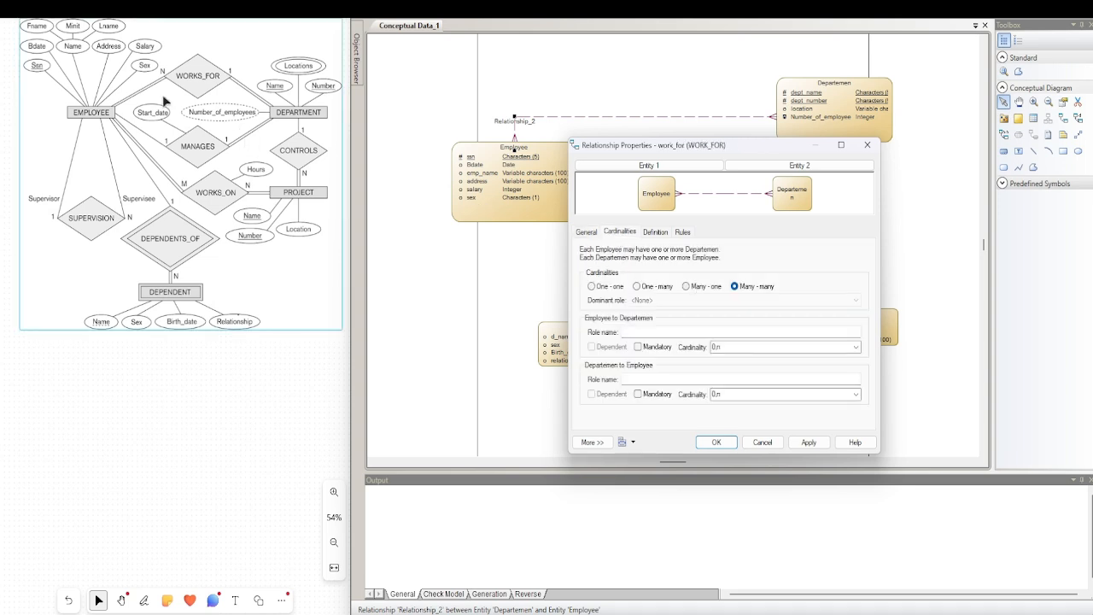
{"action": "left_click", "coordinate": [638, 347]}
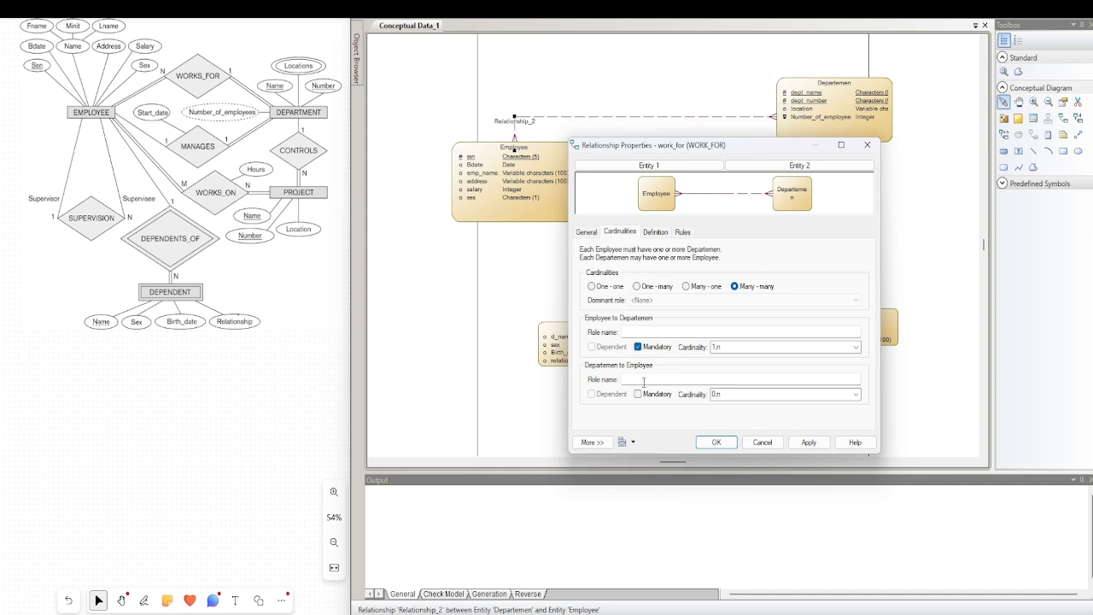
{"action": "left_click", "coordinate": [638, 394]}
{"action": "left_click", "coordinate": [711, 442]}
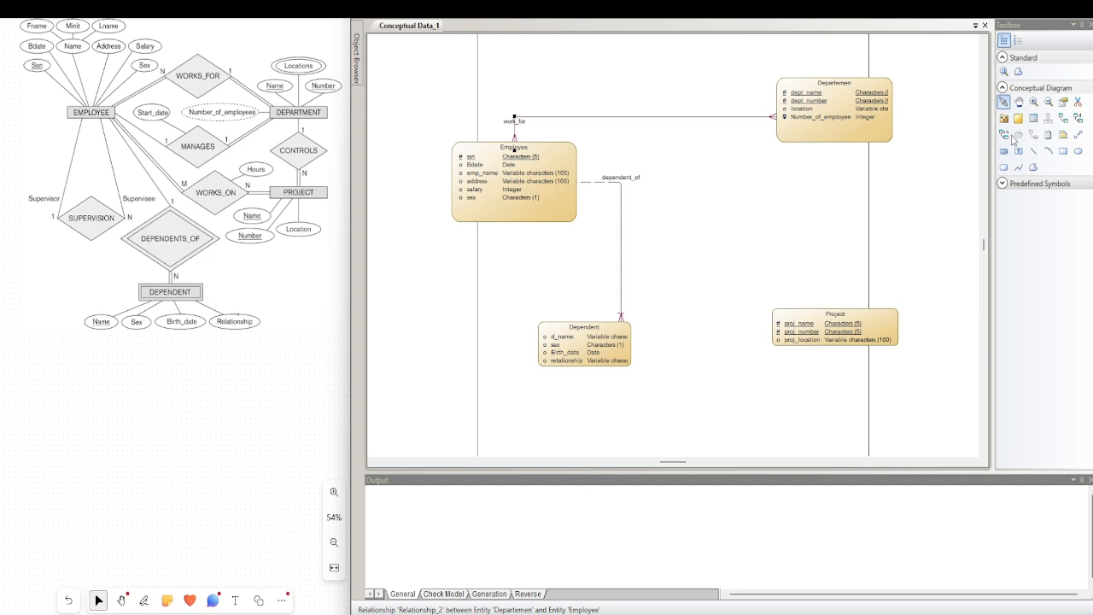
Draw a second, one-many relationship from Employee to Departemen and shift its line above the dependent_of line
{"action": "left_click", "coordinate": [1061, 122]}
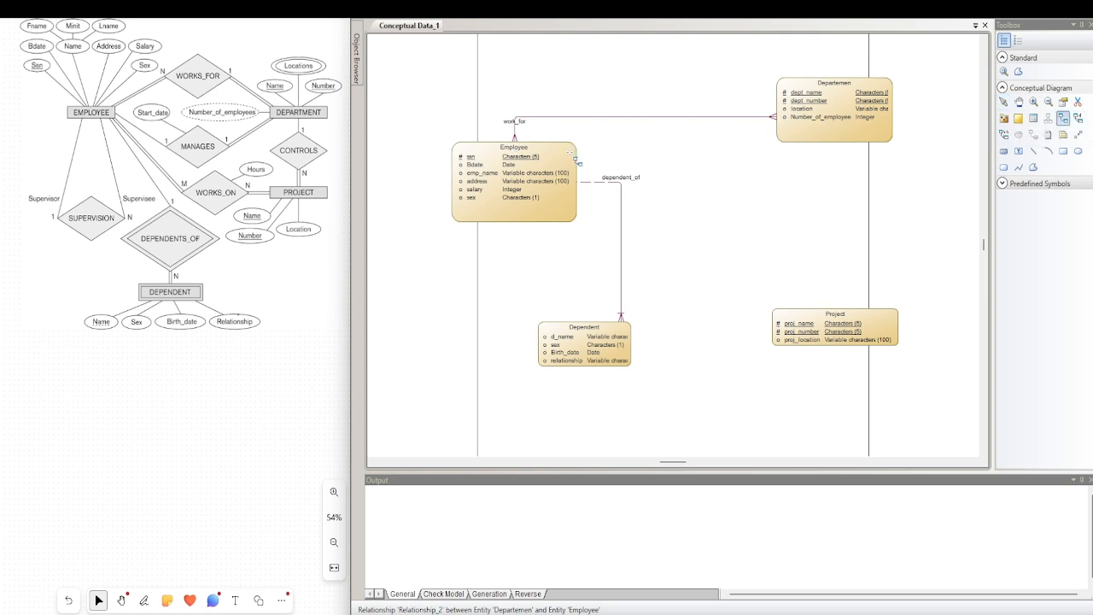
{"action": "left_click_drag", "start_coordinate": [573, 157], "coordinate": [791, 140]}
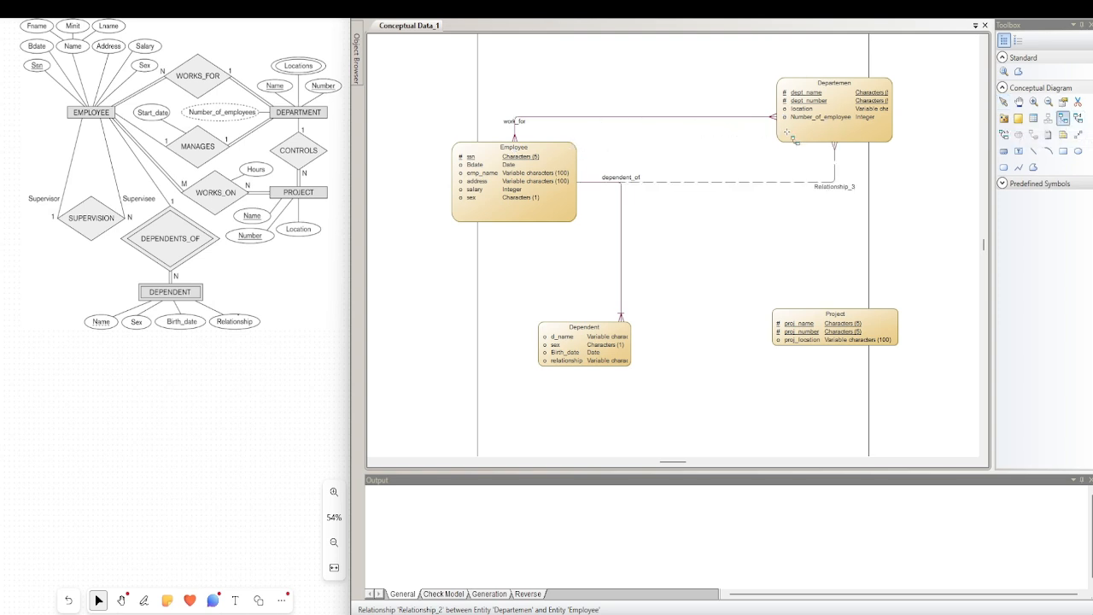
{"action": "right_click", "coordinate": [725, 168]}
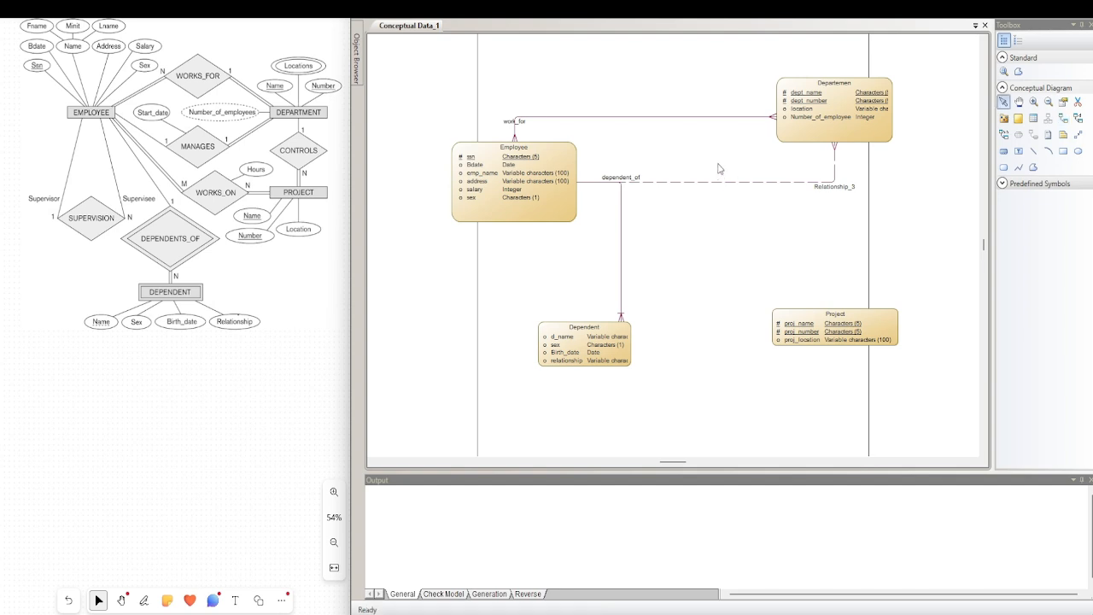
{"action": "left_click", "coordinate": [716, 170]}
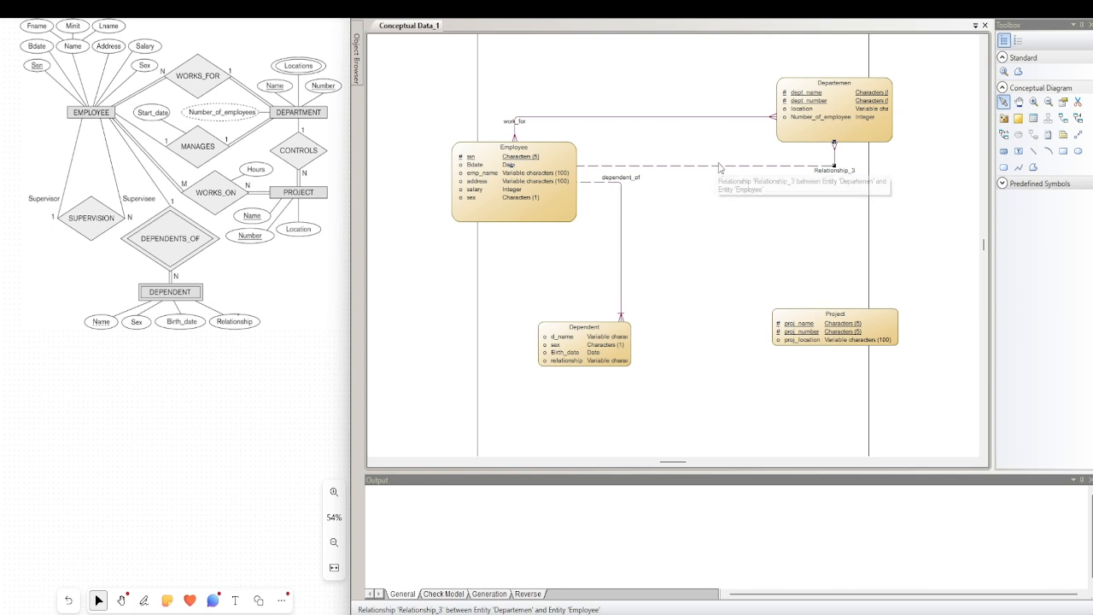
Name the second Employee–Departemen relationship manage, set it to one-one with Departemen to Employee mandatory, and accept its properties
{"action": "double_click", "coordinate": [793, 167]}
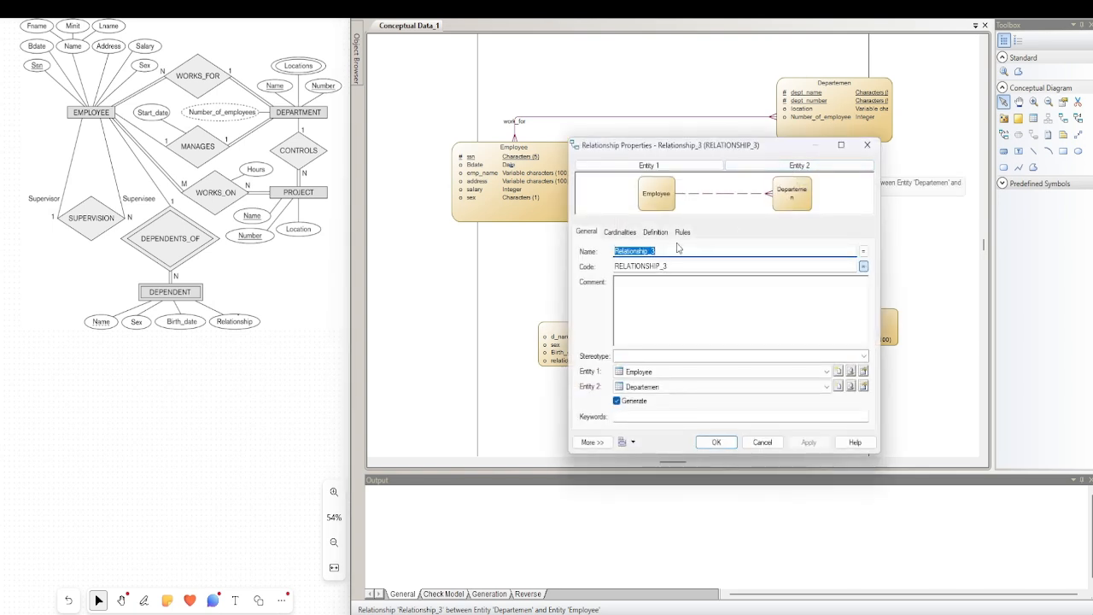
{"action": "type", "text": "manage"}
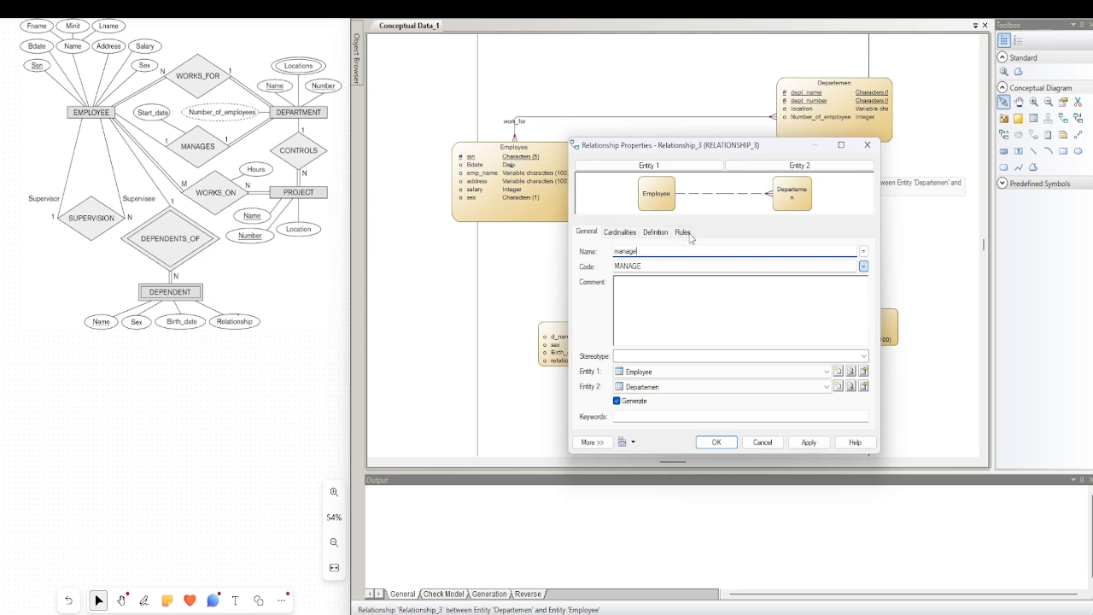
{"action": "left_click", "coordinate": [619, 233]}
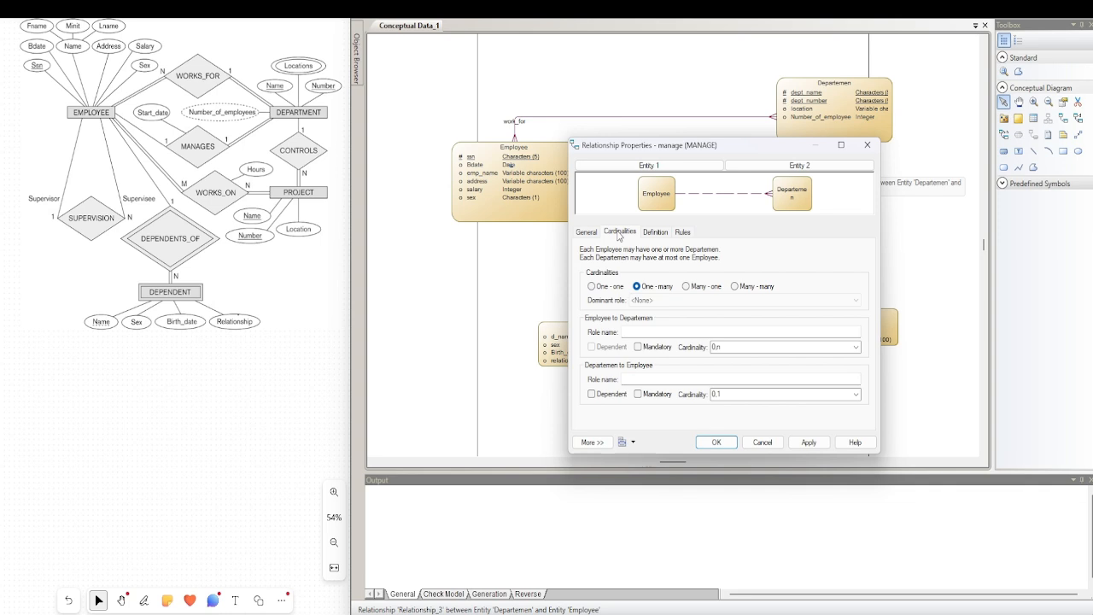
{"action": "left_click", "coordinate": [617, 289]}
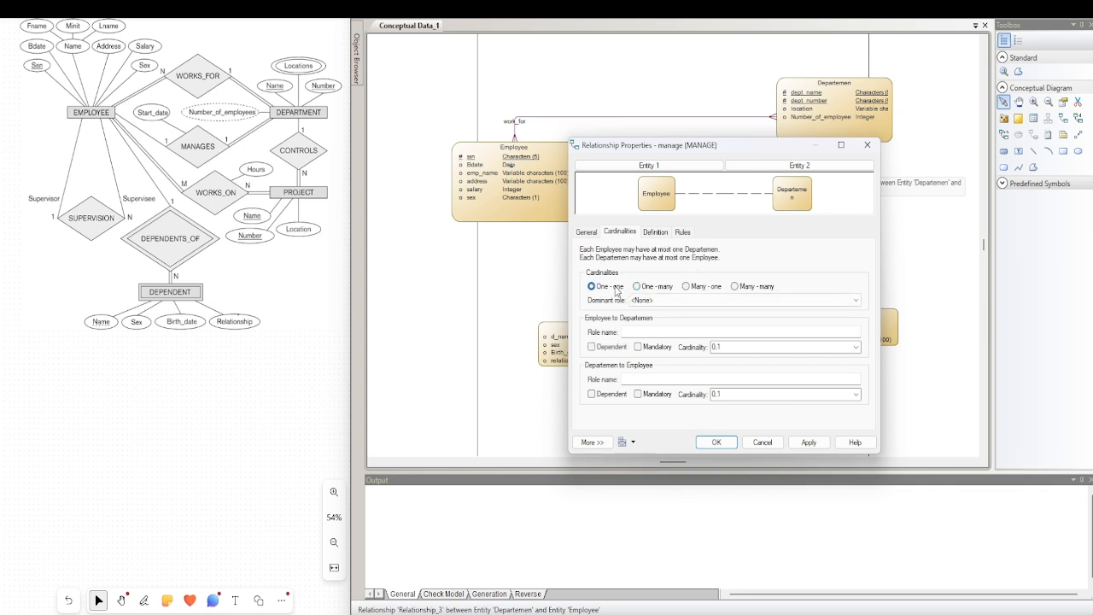
{"action": "left_click", "coordinate": [638, 394]}
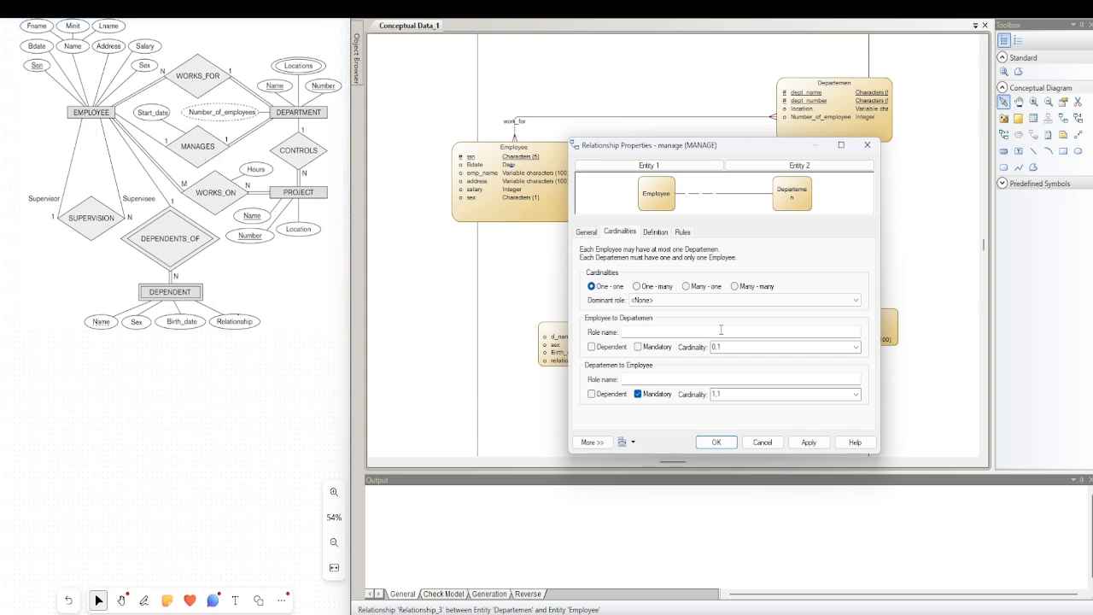
{"action": "left_click", "coordinate": [658, 233]}
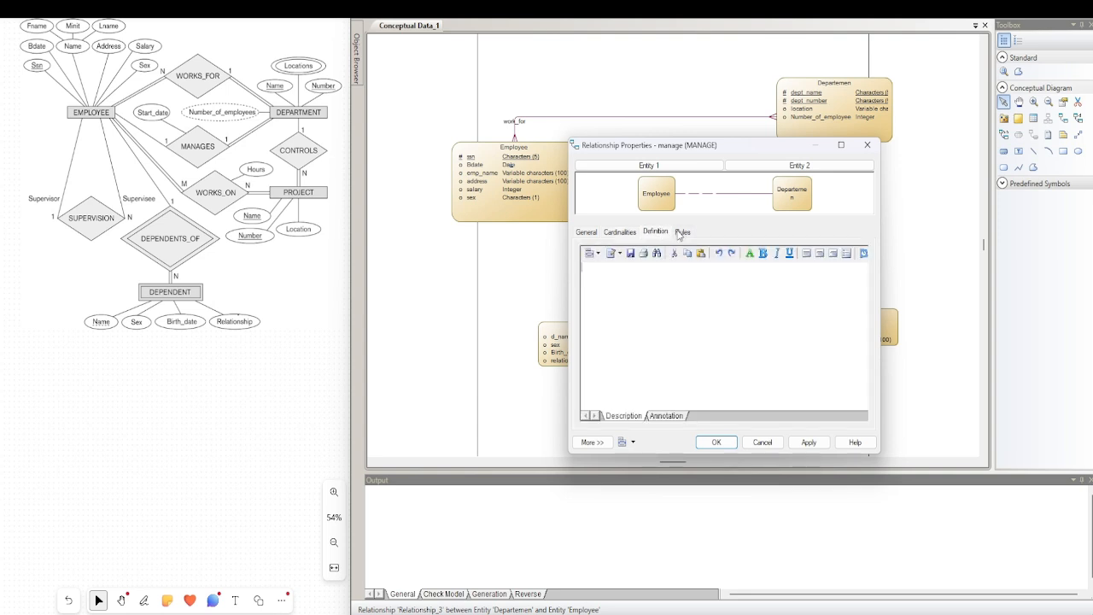
{"action": "left_click", "coordinate": [680, 232]}
{"action": "left_click", "coordinate": [621, 232]}
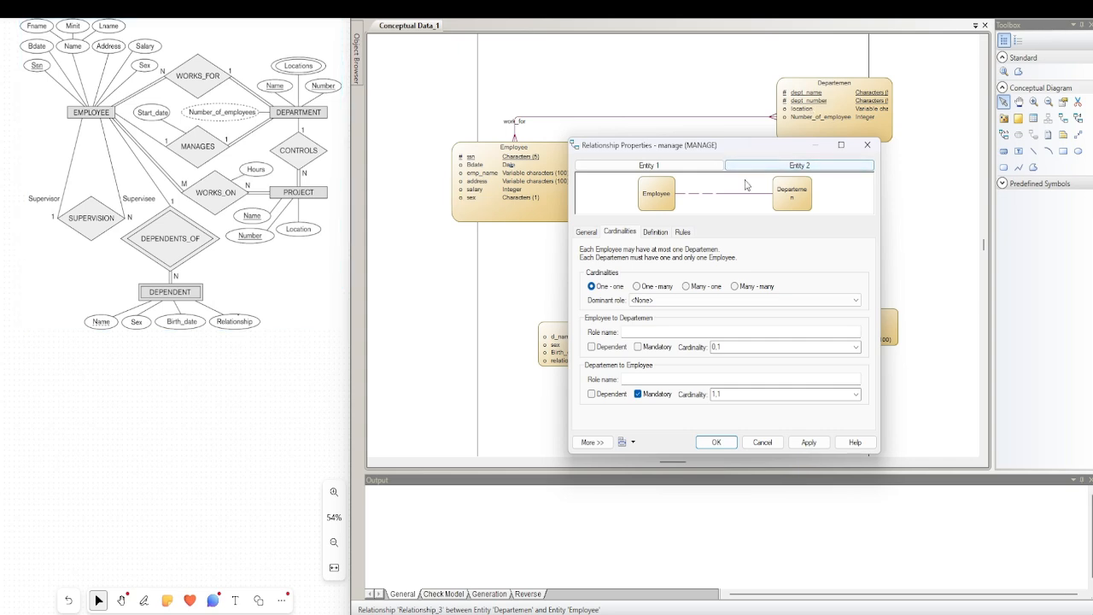
{"action": "left_click", "coordinate": [716, 442]}
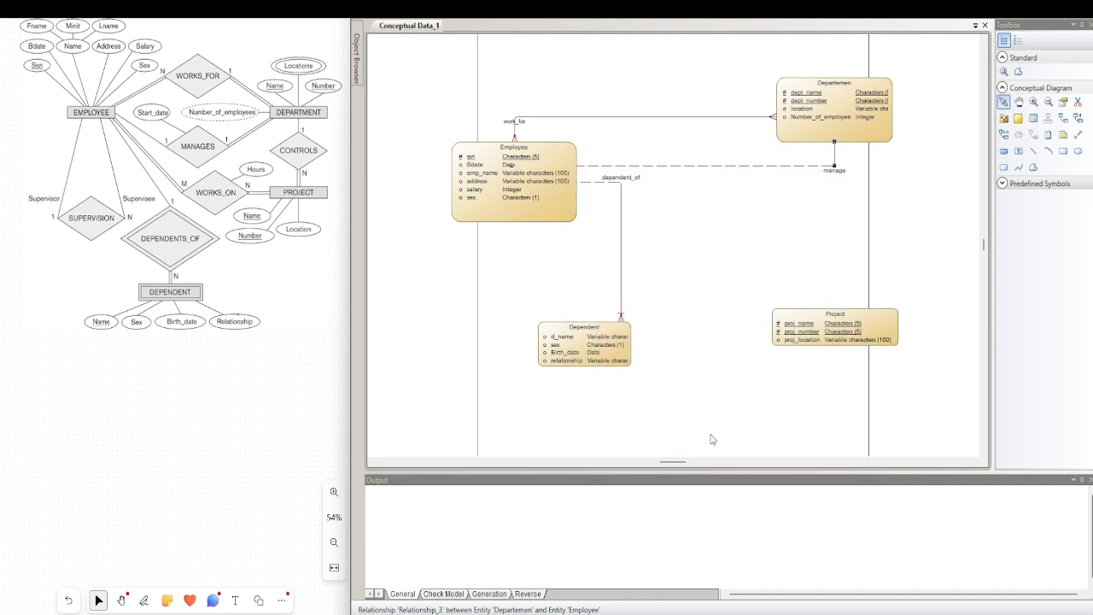
Draw a one-many relationship from Departemen to Project and straighten its line between the two entities
{"action": "left_click", "coordinate": [1063, 119]}
{"action": "left_click_drag", "start_coordinate": [854, 136], "coordinate": [861, 325]}
{"action": "right_click", "coordinate": [828, 229]}
{"action": "left_click_drag", "start_coordinate": [825, 214], "coordinate": [846, 215]}
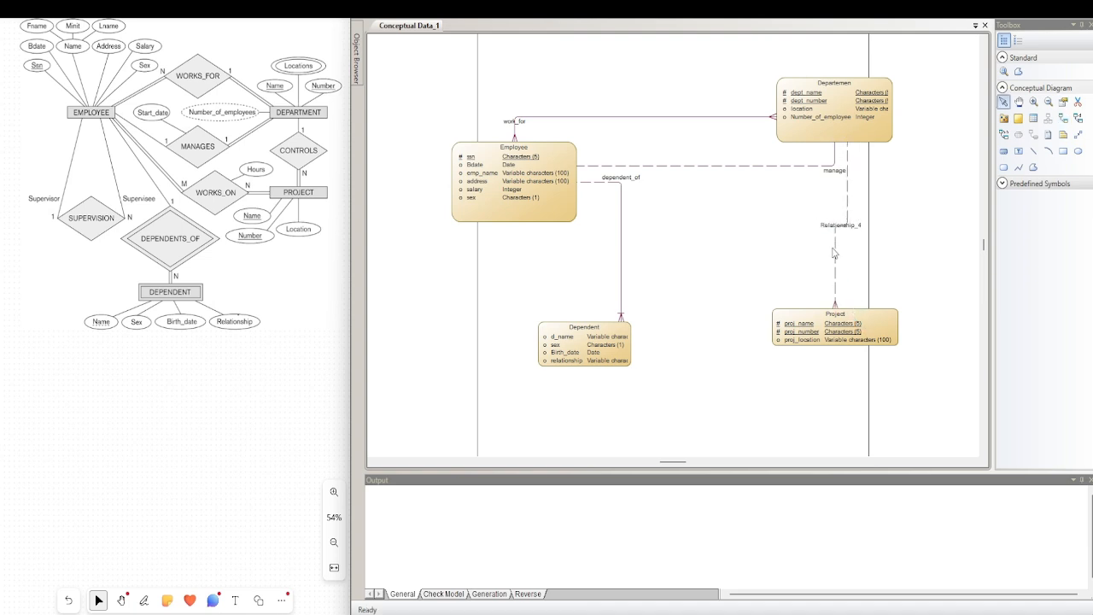
{"action": "left_click", "coordinate": [838, 257]}
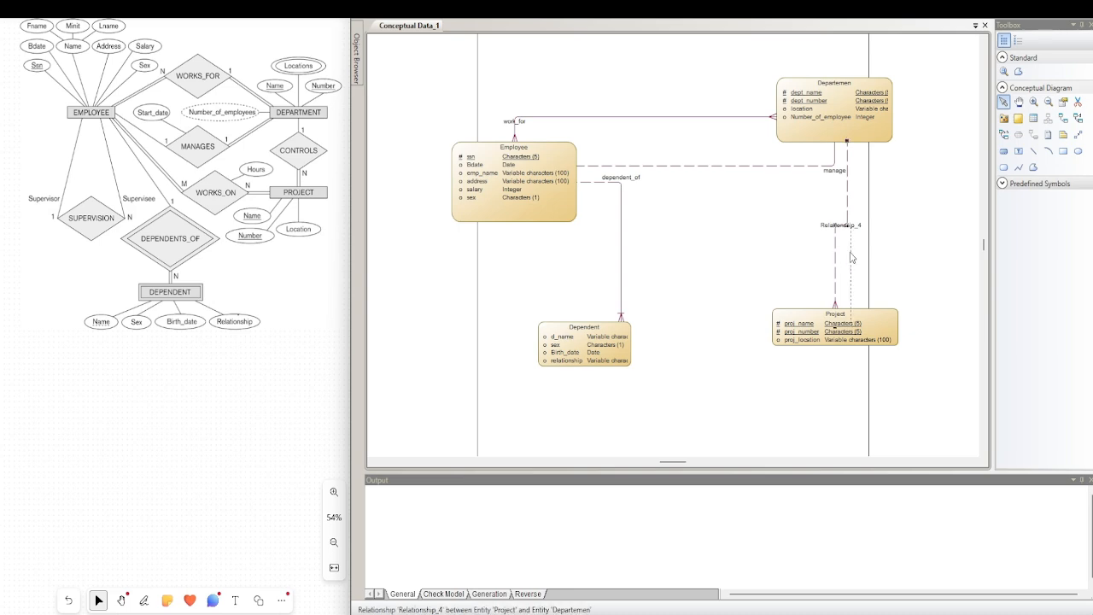
Name the Departemen–Project relationship control, make Project to Departemen mandatory and accept its properties
{"action": "double_click", "coordinate": [847, 261]}
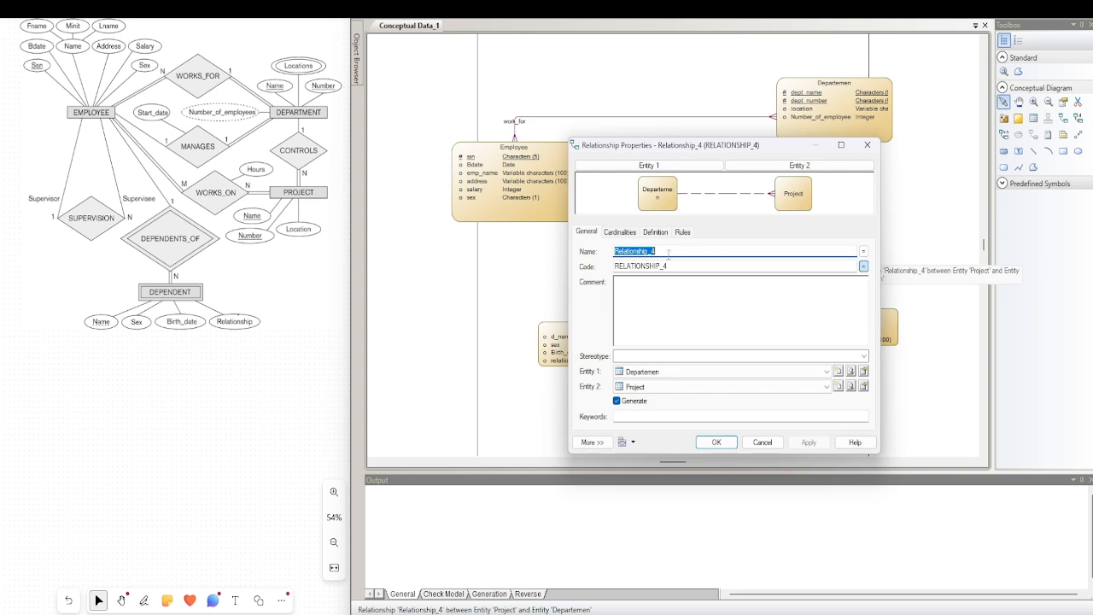
{"action": "type", "text": "c"}
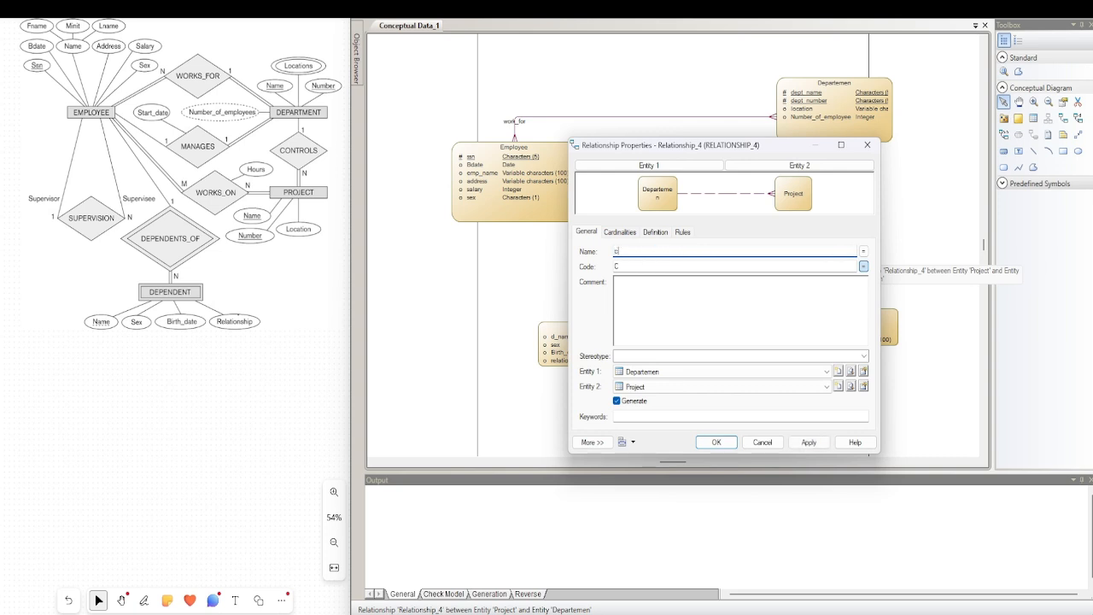
{"action": "type", "text": "ontrol"}
{"action": "left_click", "coordinate": [621, 234]}
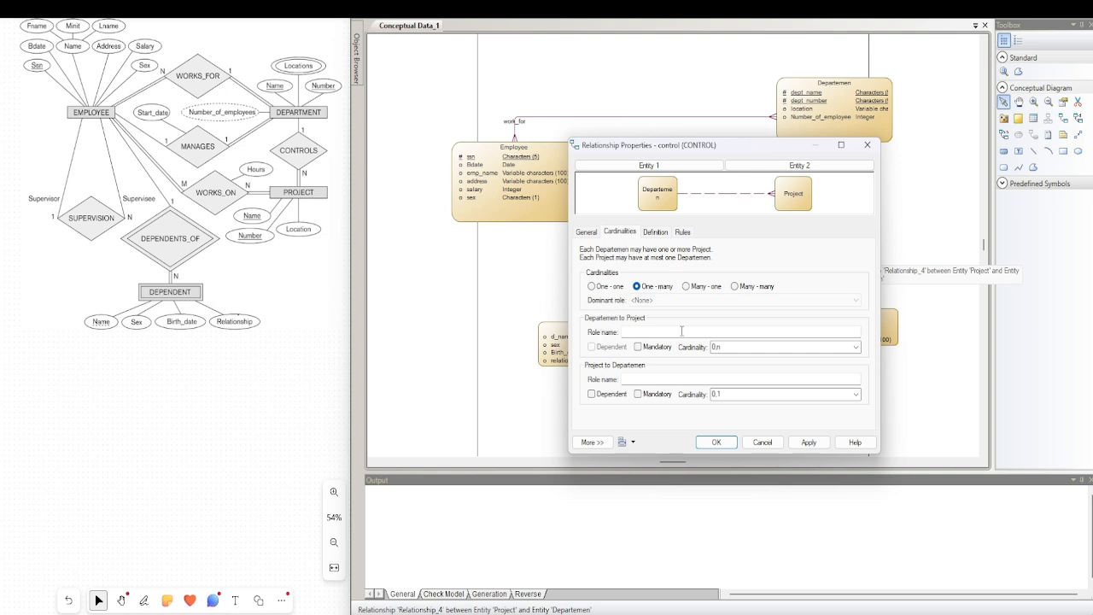
{"action": "left_click", "coordinate": [637, 395]}
{"action": "left_click", "coordinate": [721, 440]}
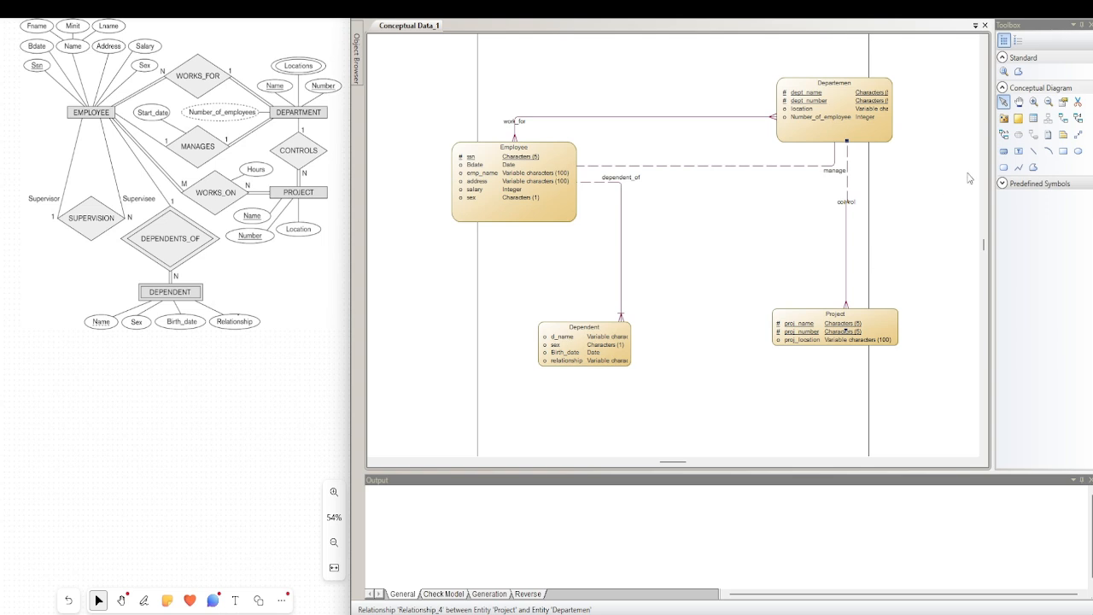
Draw a one-many relationship from Employee to itself and route its line around the entity's outer side, away from Departemen
{"action": "left_click", "coordinate": [1062, 120]}
{"action": "left_click_drag", "start_coordinate": [490, 218], "coordinate": [467, 185]}
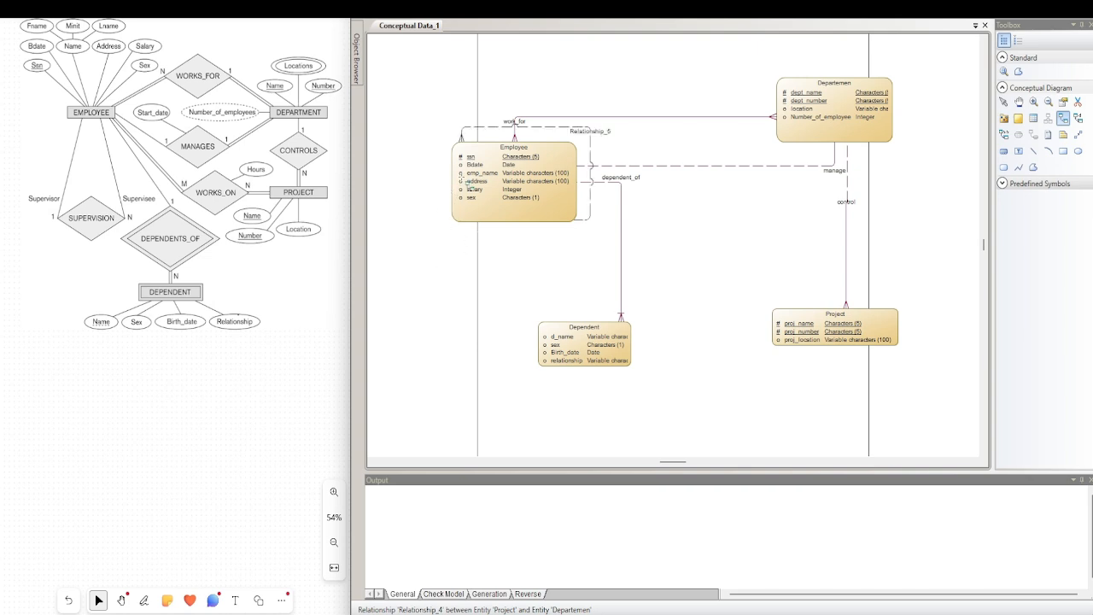
{"action": "right_click", "coordinate": [640, 188]}
{"action": "left_click_drag", "start_coordinate": [591, 153], "coordinate": [408, 183]}
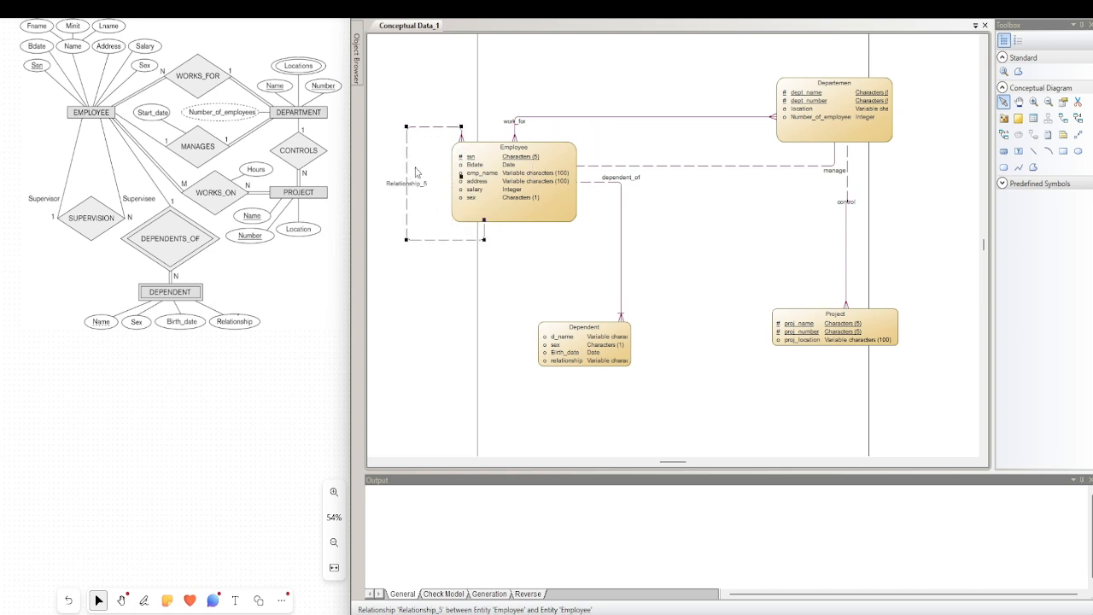
Check the cardinalities of Employee's self-relationship, name it supervision and accept its properties
{"action": "double_click", "coordinate": [432, 240]}
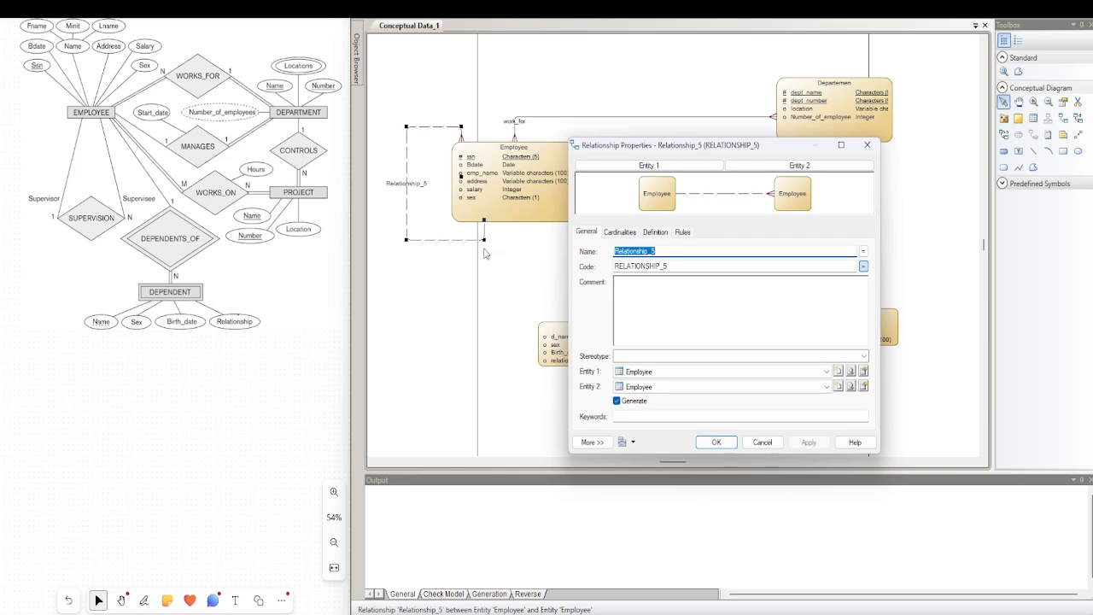
{"action": "left_click", "coordinate": [620, 240]}
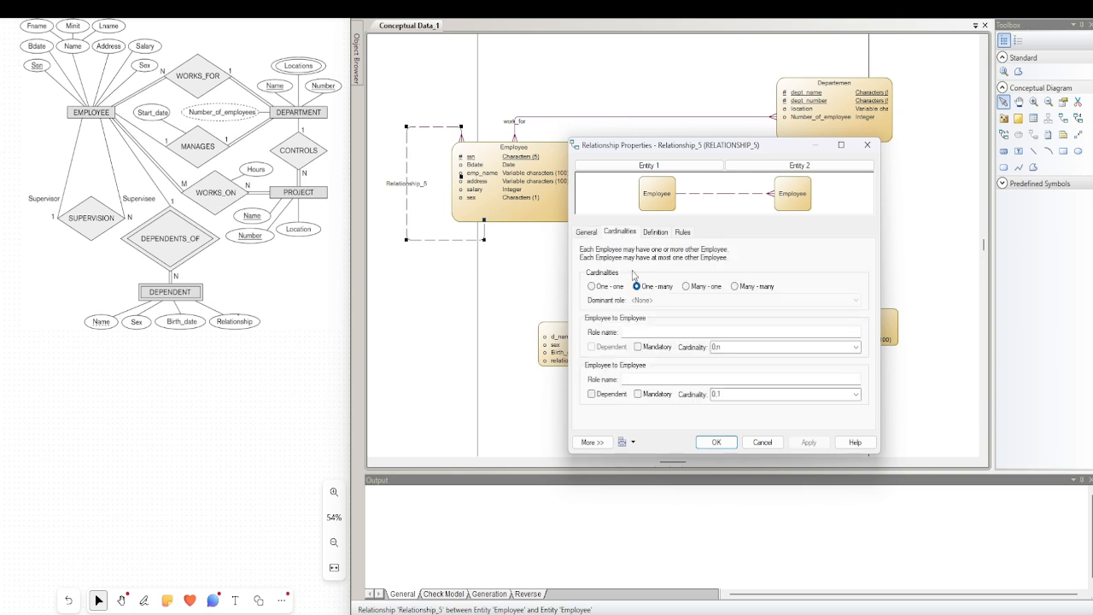
{"action": "left_click", "coordinate": [588, 234]}
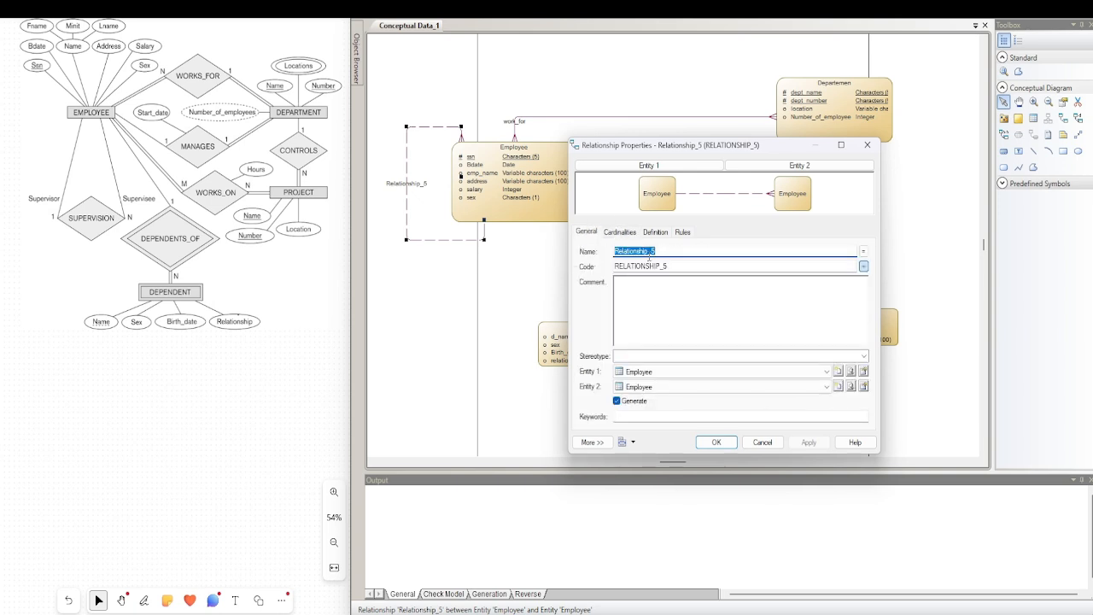
{"action": "type", "text": "supe"}
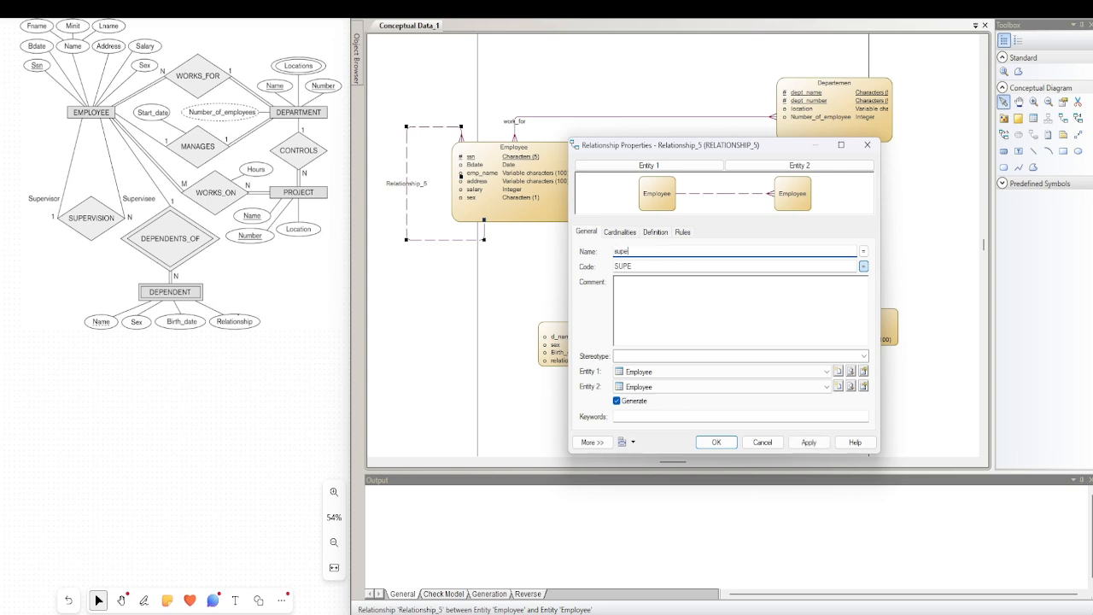
{"action": "type", "text": "rvision"}
{"action": "left_click", "coordinate": [712, 441]}
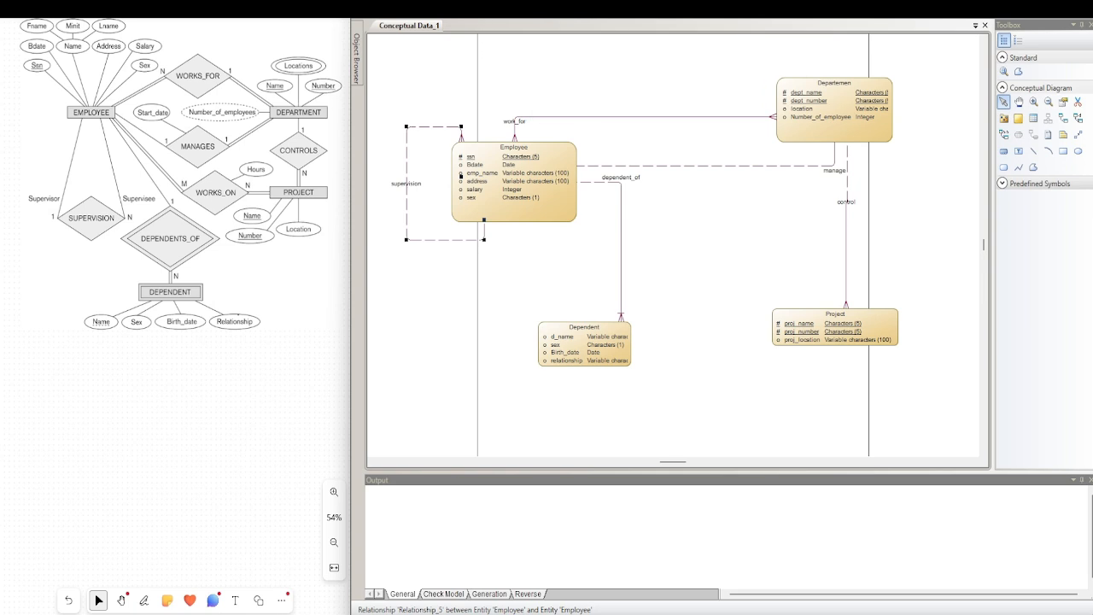
Bring the modelling window out of its side-by-side placement so it covers the reference diagram
{"action": "left_click_drag", "start_coordinate": [736, 2], "coordinate": [753, 37]}
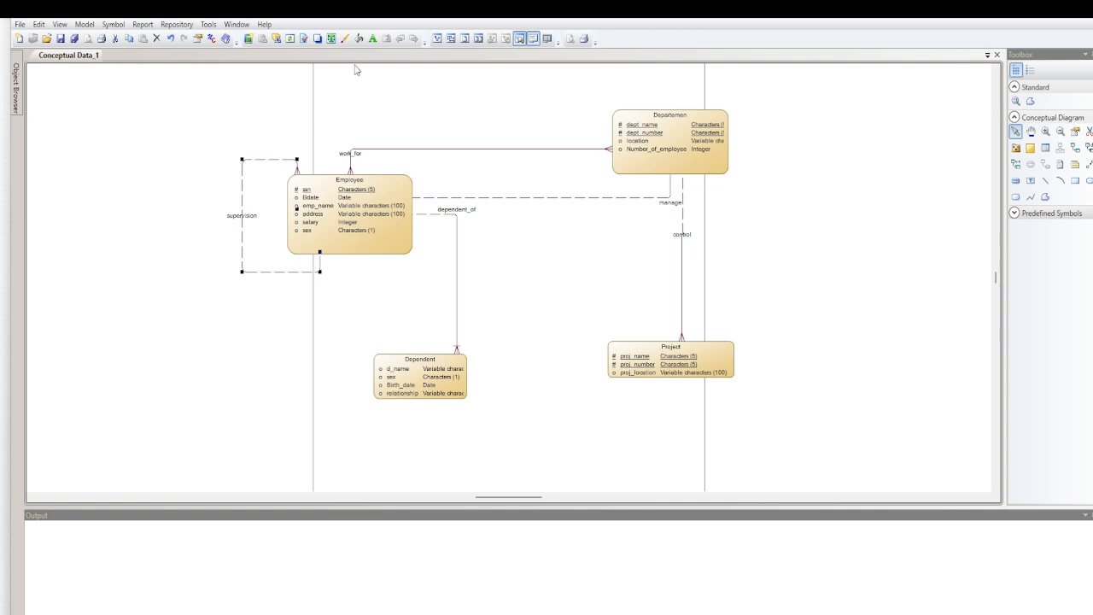
Try to generate a new physical data model for MySQL 5.0 from the conceptual model
{"action": "left_click", "coordinate": [208, 24]}
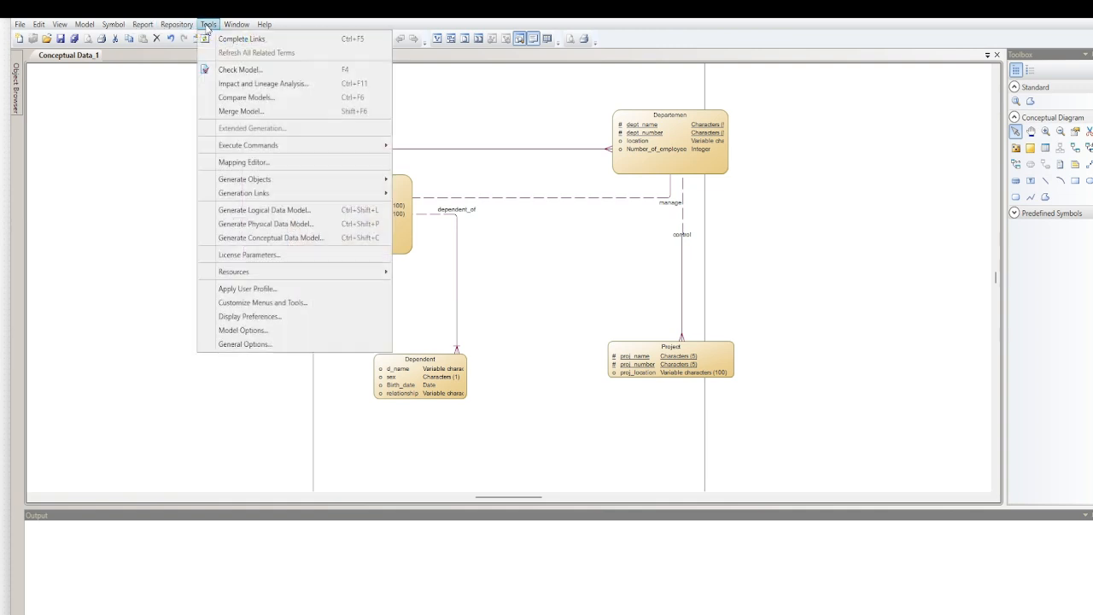
{"action": "left_click", "coordinate": [288, 223]}
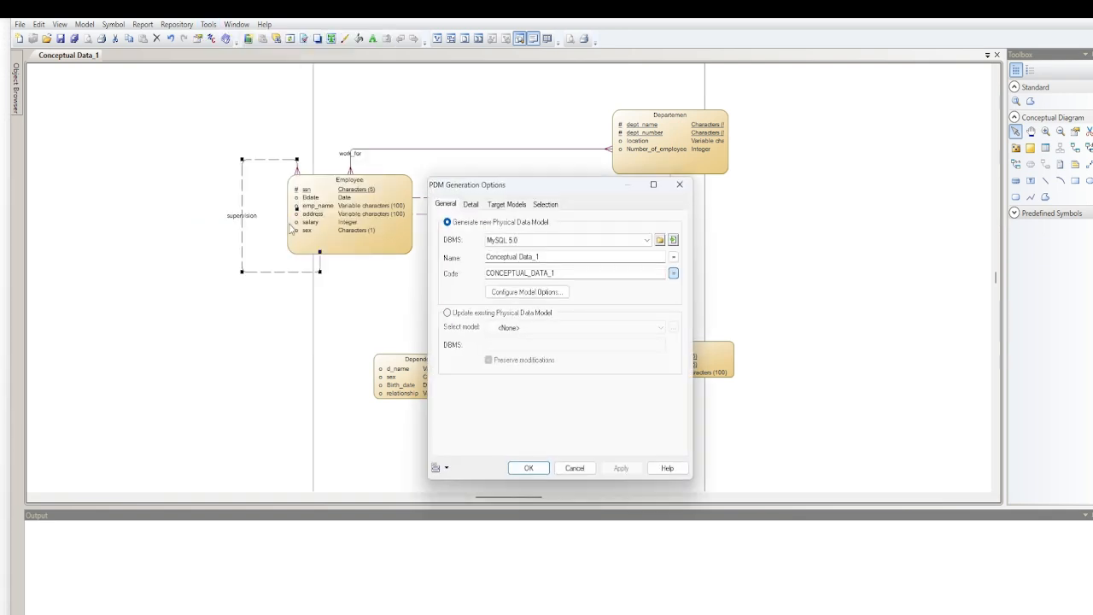
{"action": "left_click", "coordinate": [529, 243]}
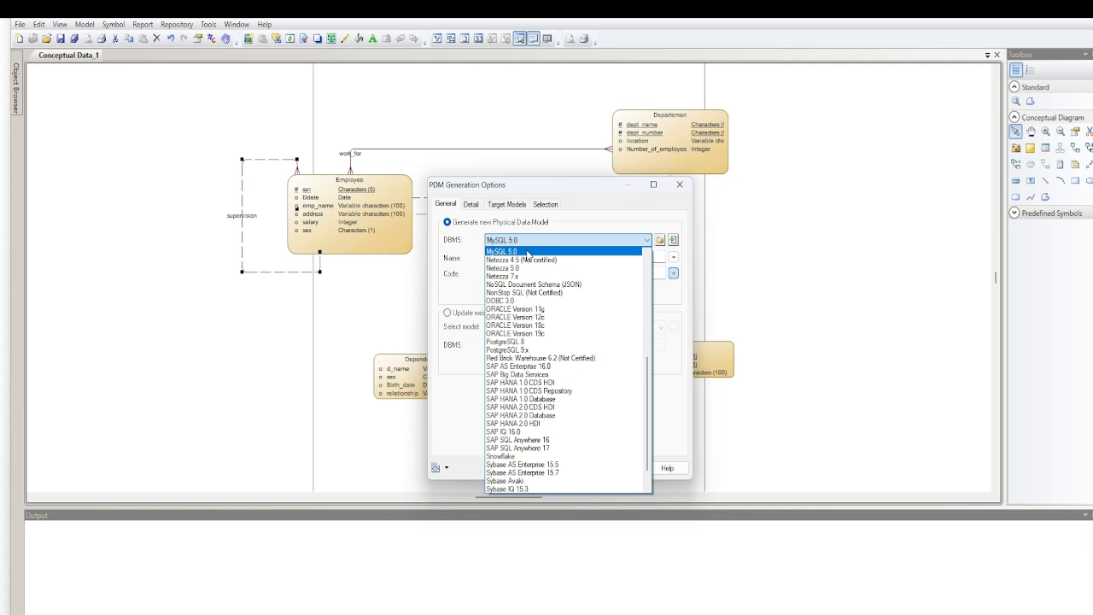
{"action": "left_click", "coordinate": [527, 252]}
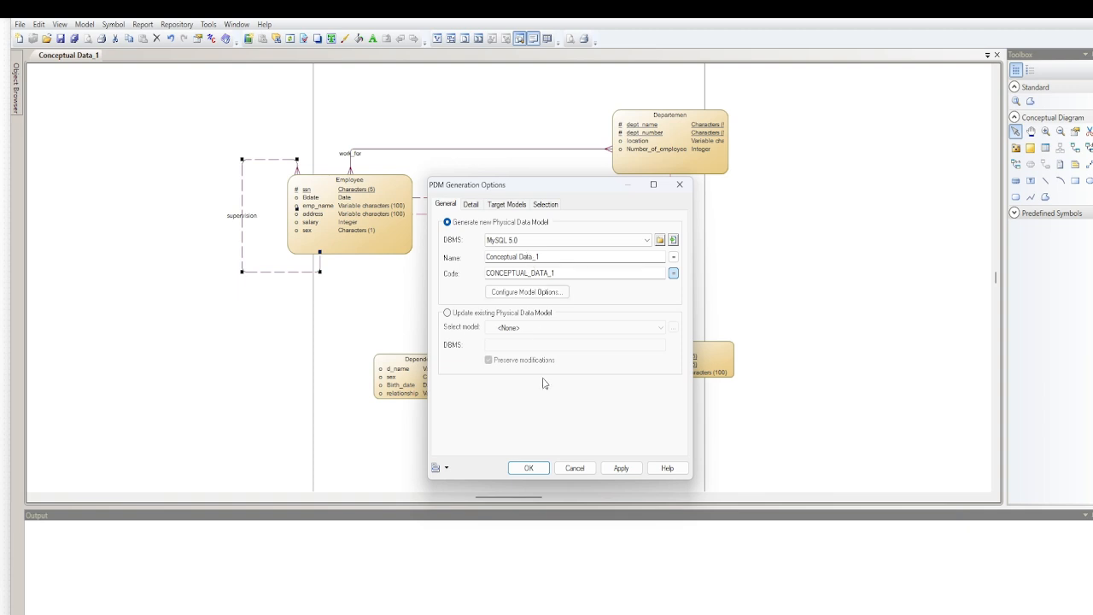
{"action": "left_click", "coordinate": [534, 472]}
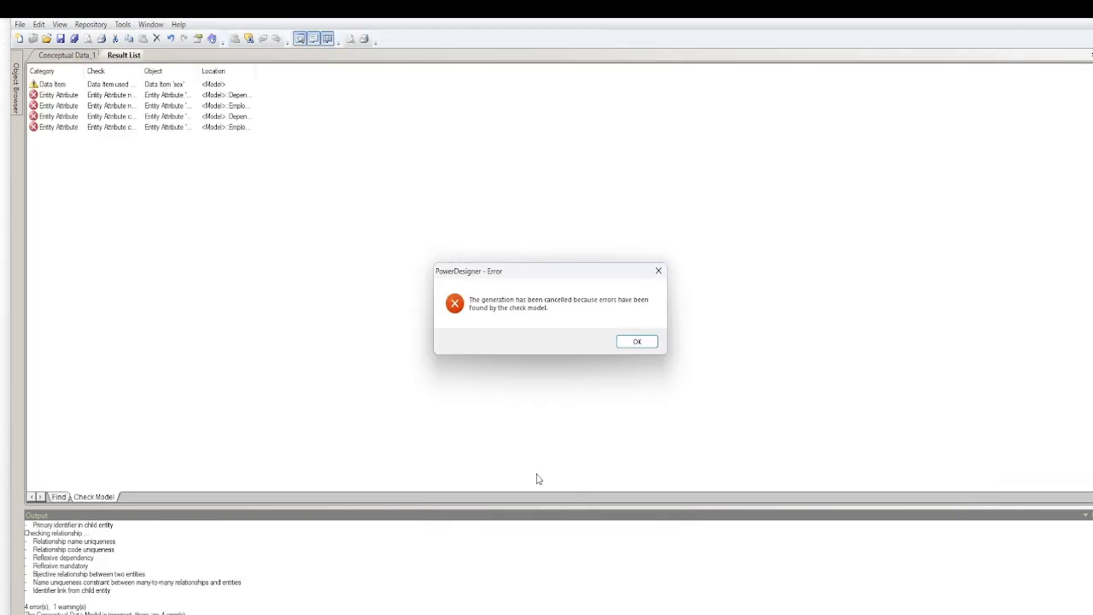
{"action": "left_click", "coordinate": [636, 342]}
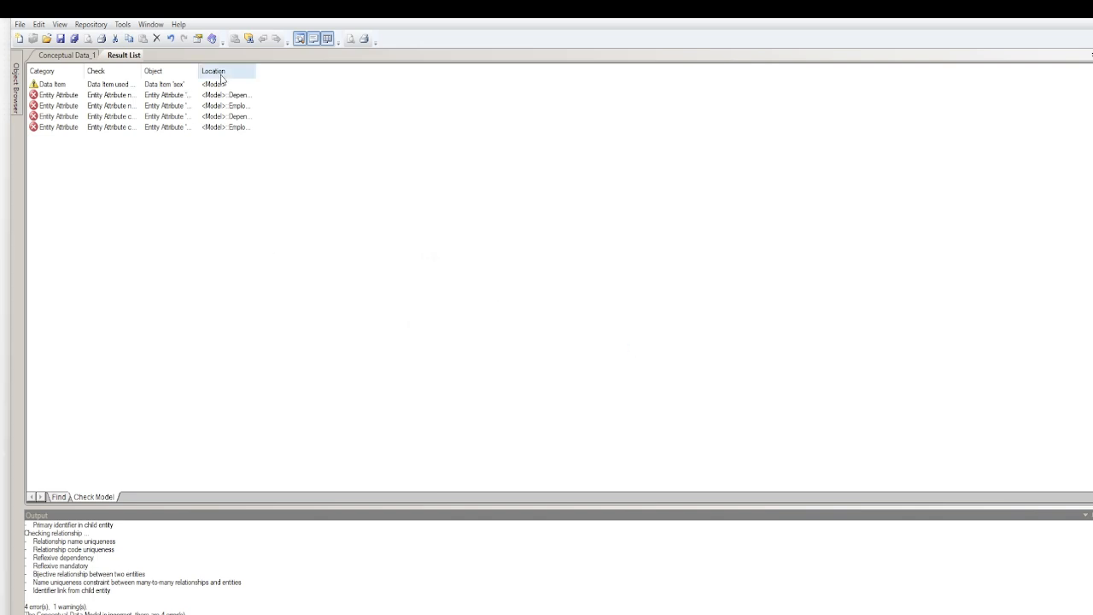
Widen the check results' Location and Check columns and inspect the Employee attribute flagged for name uniqueness
{"action": "left_click_drag", "start_coordinate": [255, 71], "coordinate": [328, 71]}
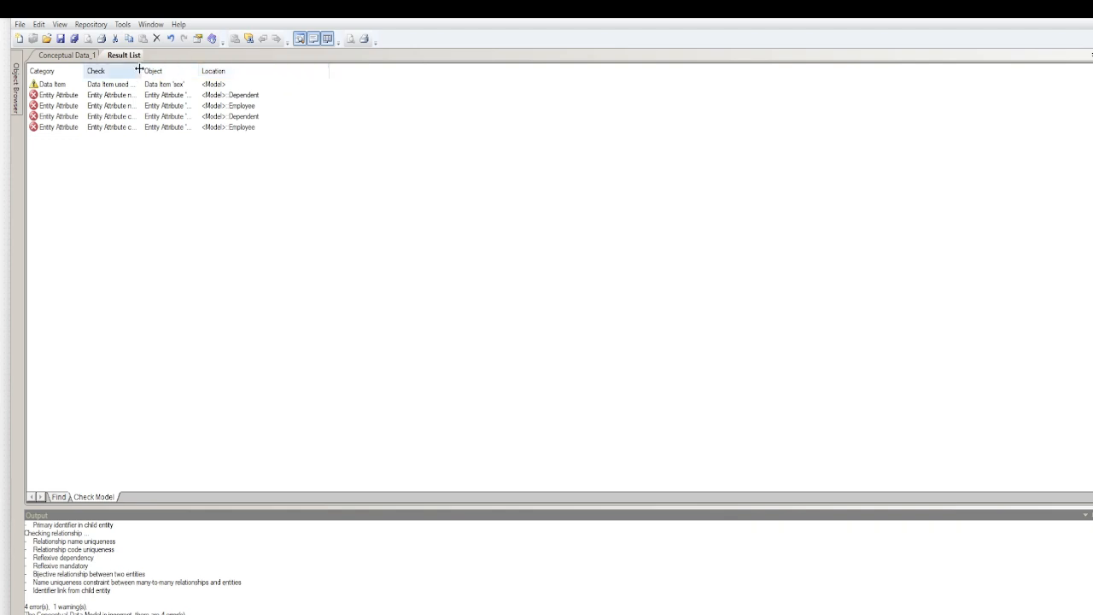
{"action": "left_click_drag", "start_coordinate": [142, 71], "coordinate": [250, 68]}
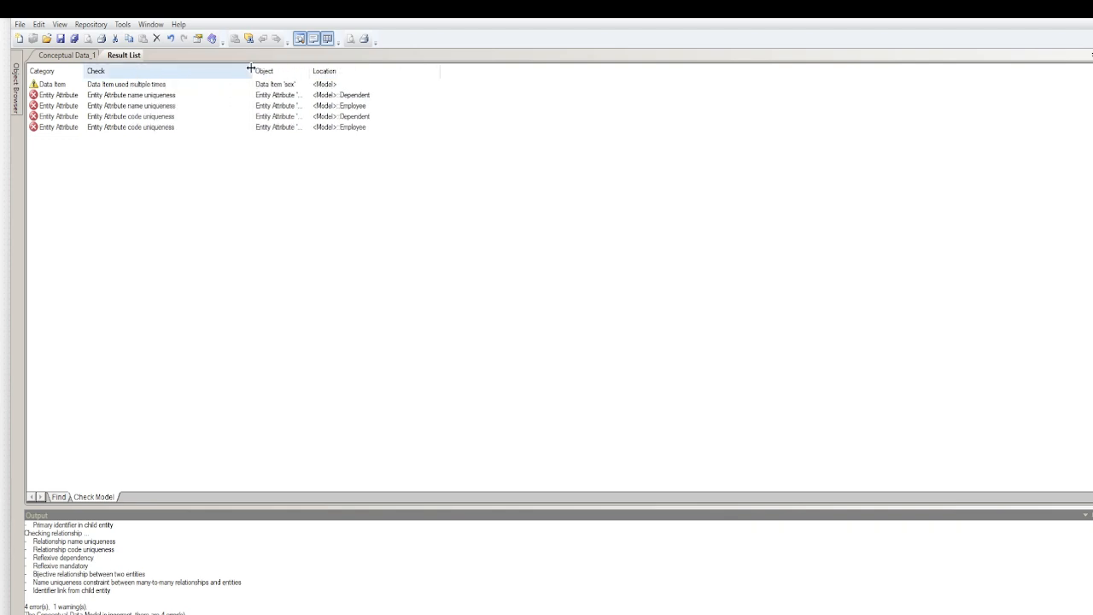
{"action": "left_click", "coordinate": [162, 100]}
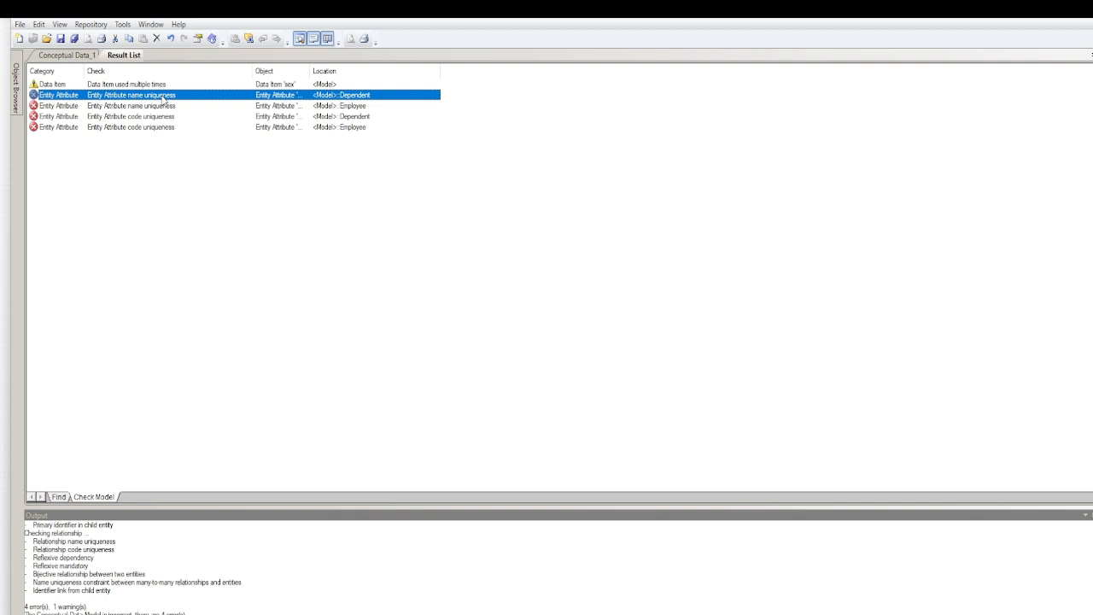
{"action": "double_click", "coordinate": [158, 106]}
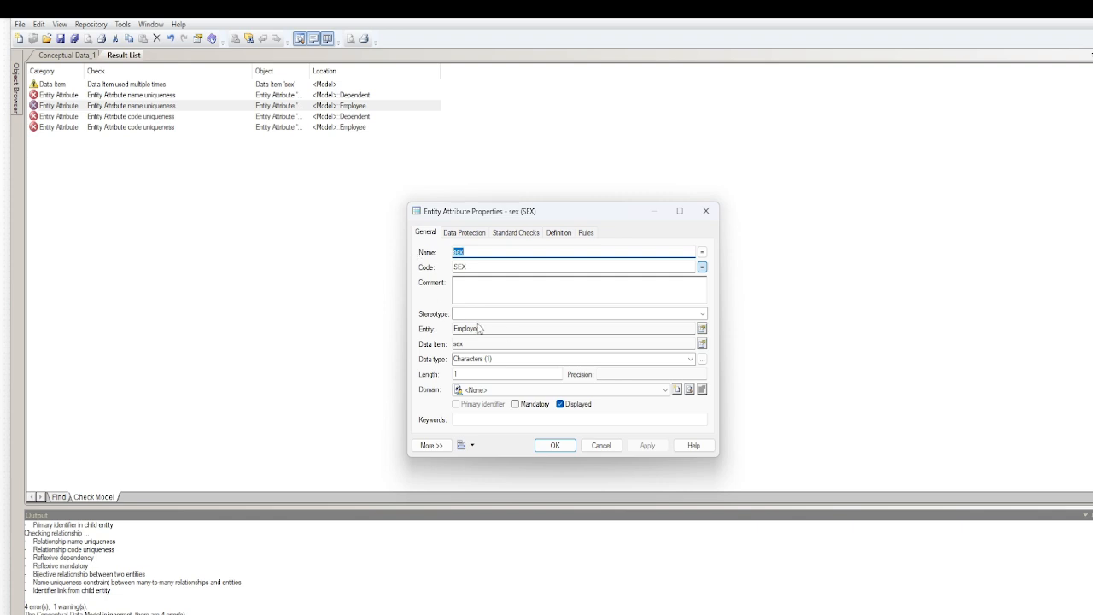
{"action": "left_click", "coordinate": [601, 445]}
Rename the Dependent entity's sex attribute to d_sex and accept the entity's properties
{"action": "left_click", "coordinate": [70, 56]}
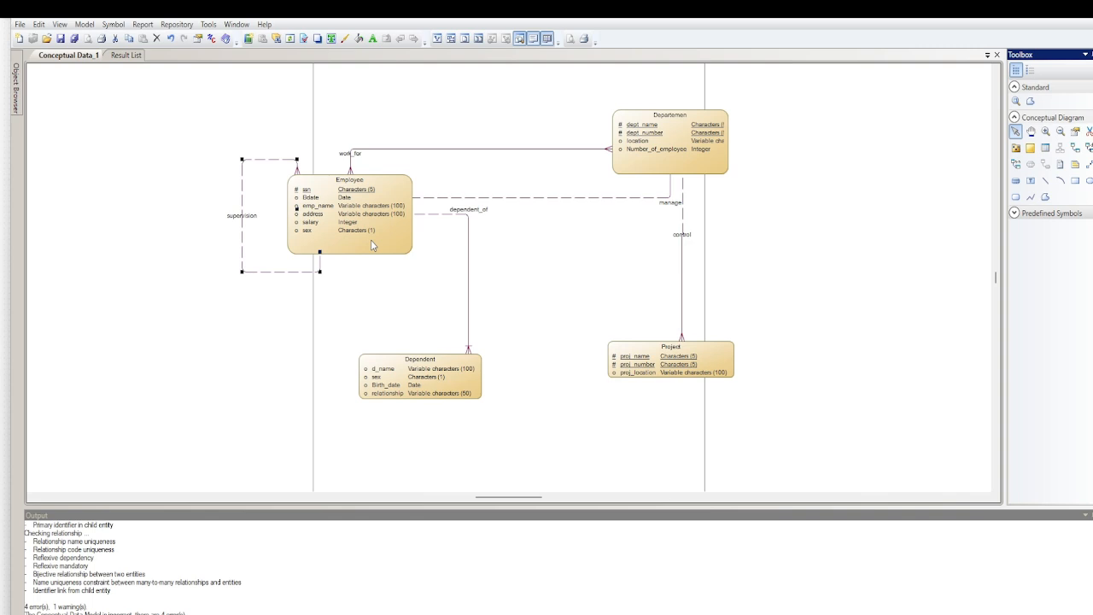
{"action": "left_click", "coordinate": [404, 377]}
{"action": "double_click", "coordinate": [404, 378]}
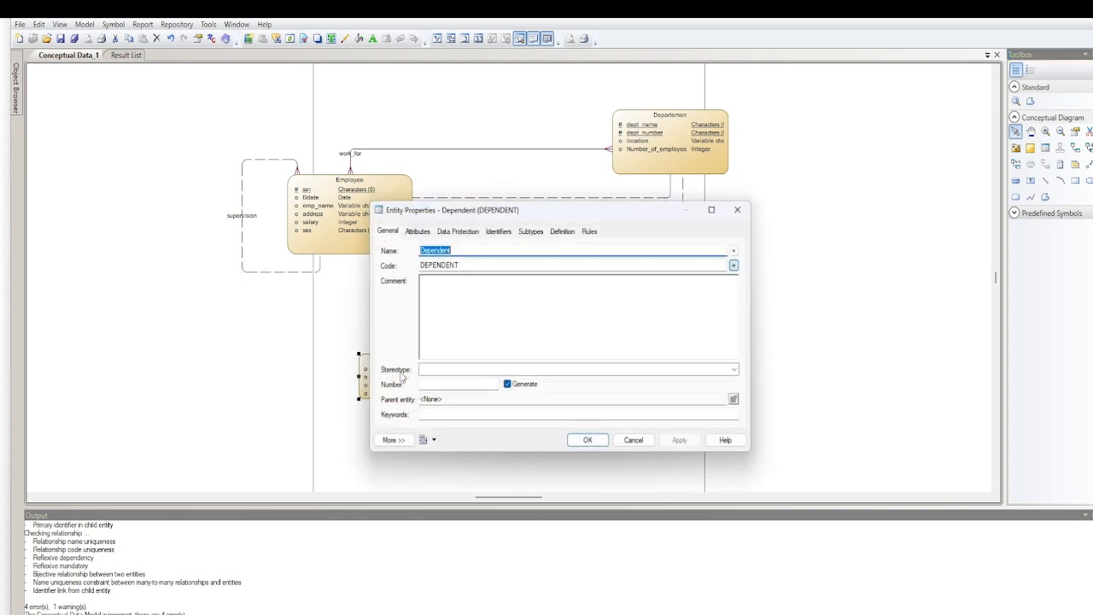
{"action": "left_click", "coordinate": [417, 231]}
{"action": "left_click", "coordinate": [427, 288]}
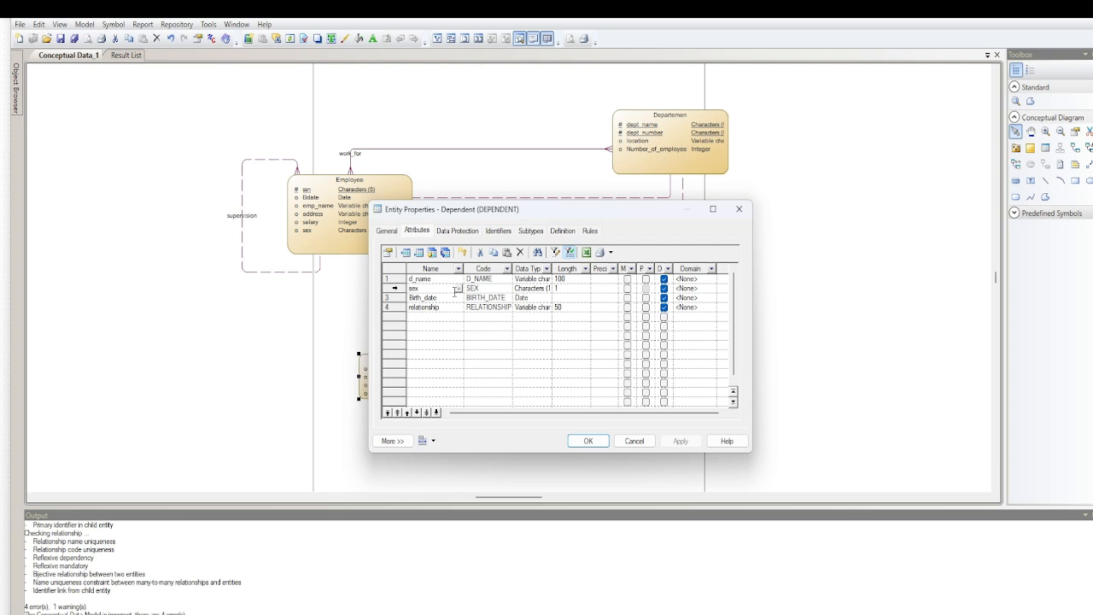
{"action": "type", "text": "D_"}
{"action": "key", "text": "BackSpace"}
{"action": "key", "text": "BackSpace"}
{"action": "type", "text": "d_"}
{"action": "left_click", "coordinate": [595, 444]}
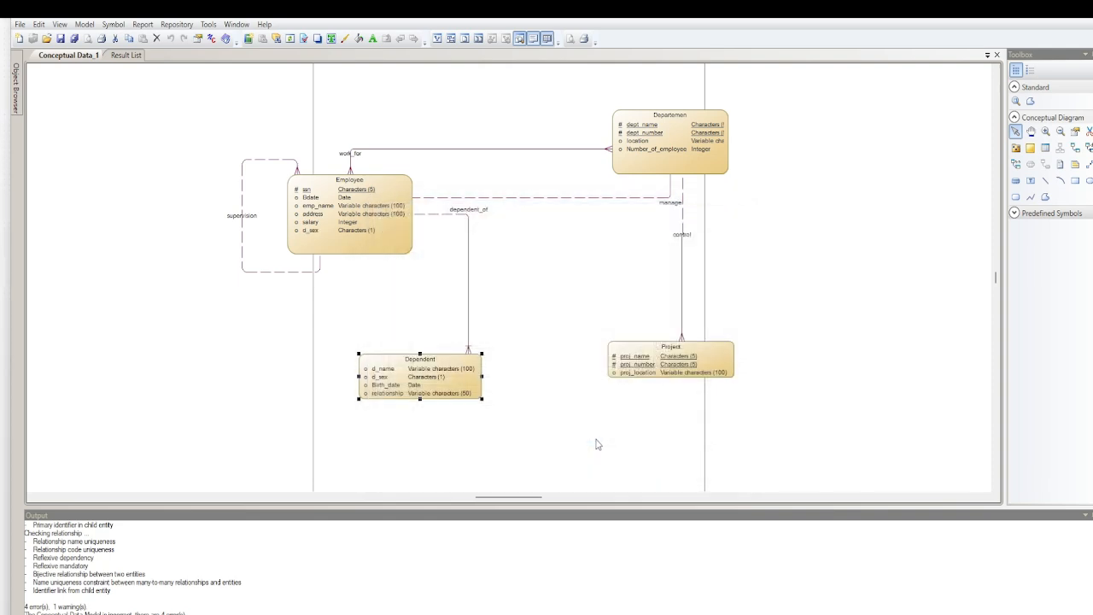
Try again to generate the physical data model with the attribute named d_sex
{"action": "left_click", "coordinate": [208, 24]}
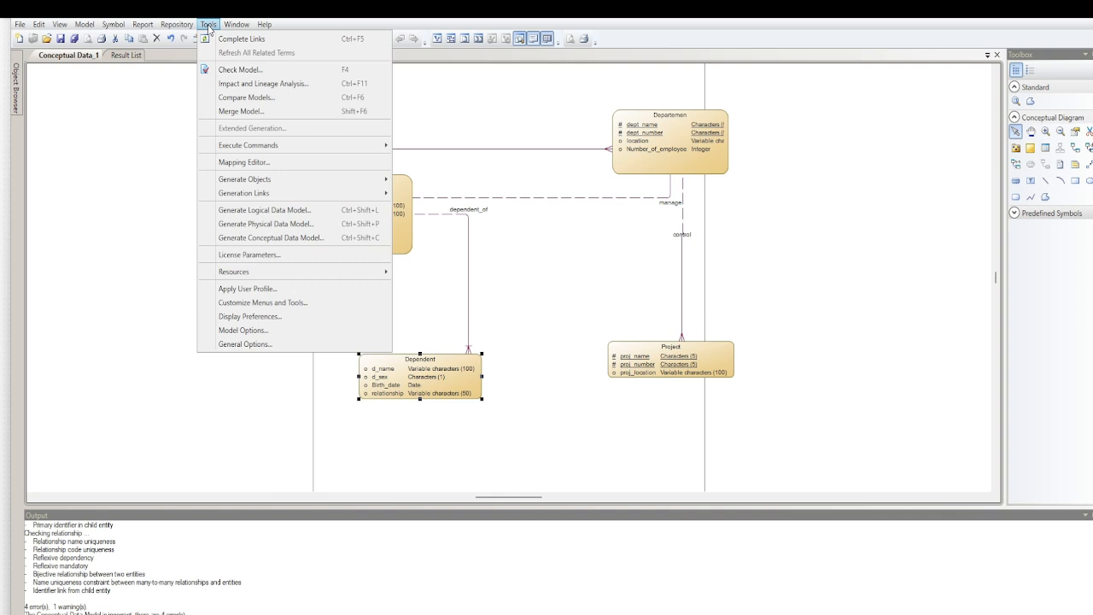
{"action": "left_click", "coordinate": [272, 223]}
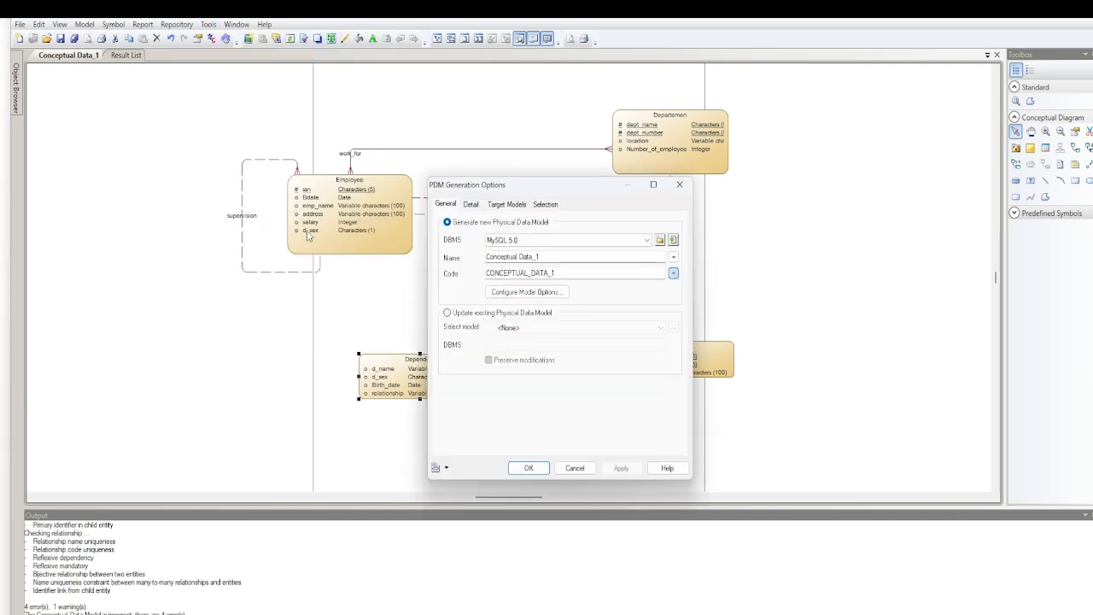
{"action": "left_click", "coordinate": [529, 468]}
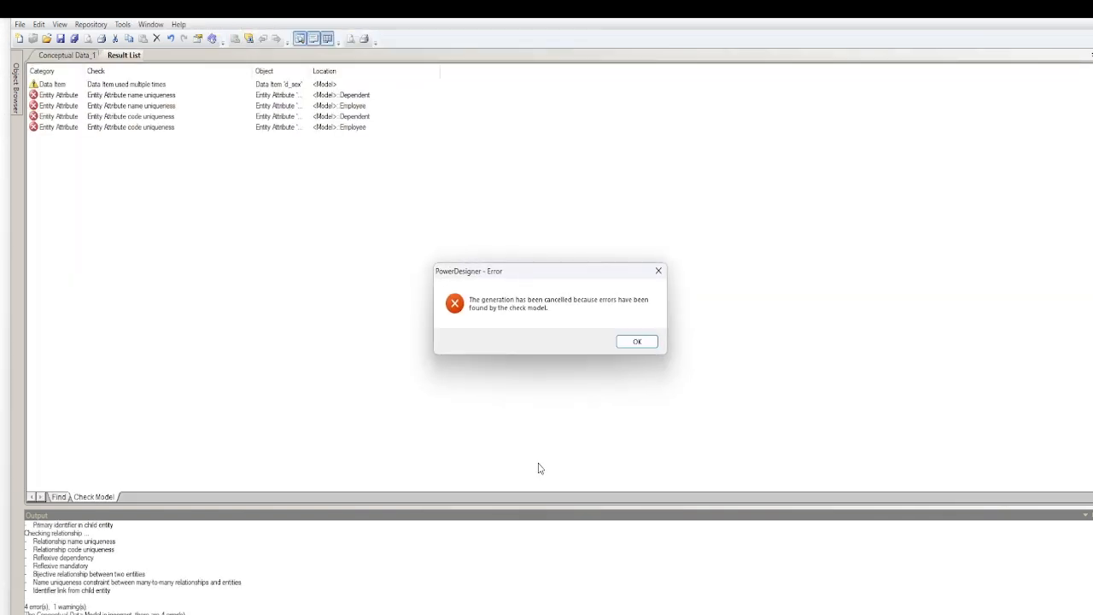
{"action": "left_click", "coordinate": [632, 343]}
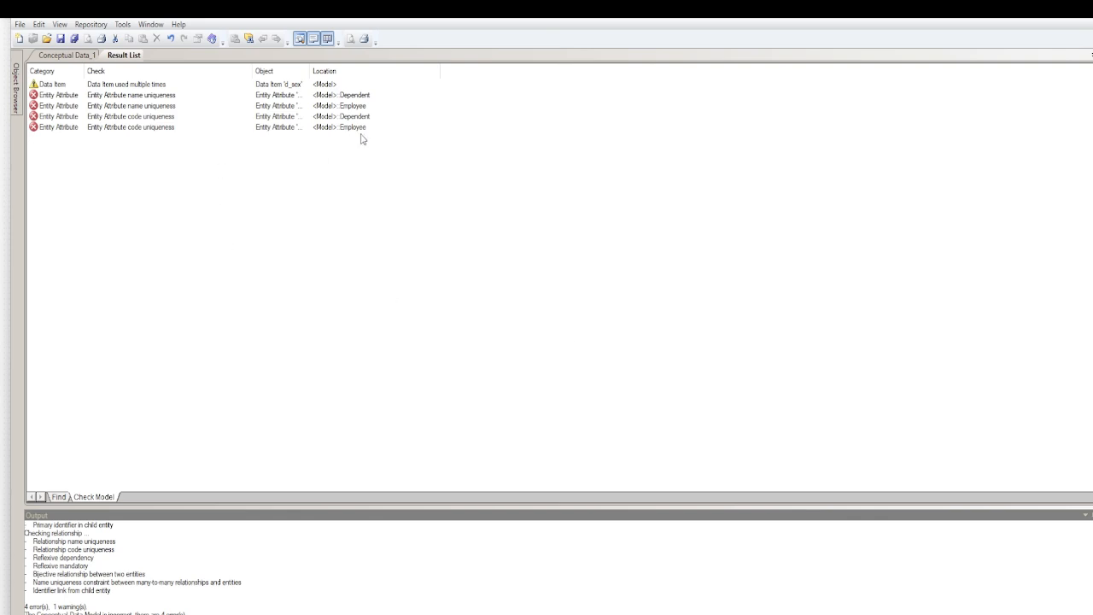
Widen the check results' Object and Category columns and review which attributes each name and code uniqueness error concerns
{"action": "left_click_drag", "start_coordinate": [309, 65], "coordinate": [363, 66]}
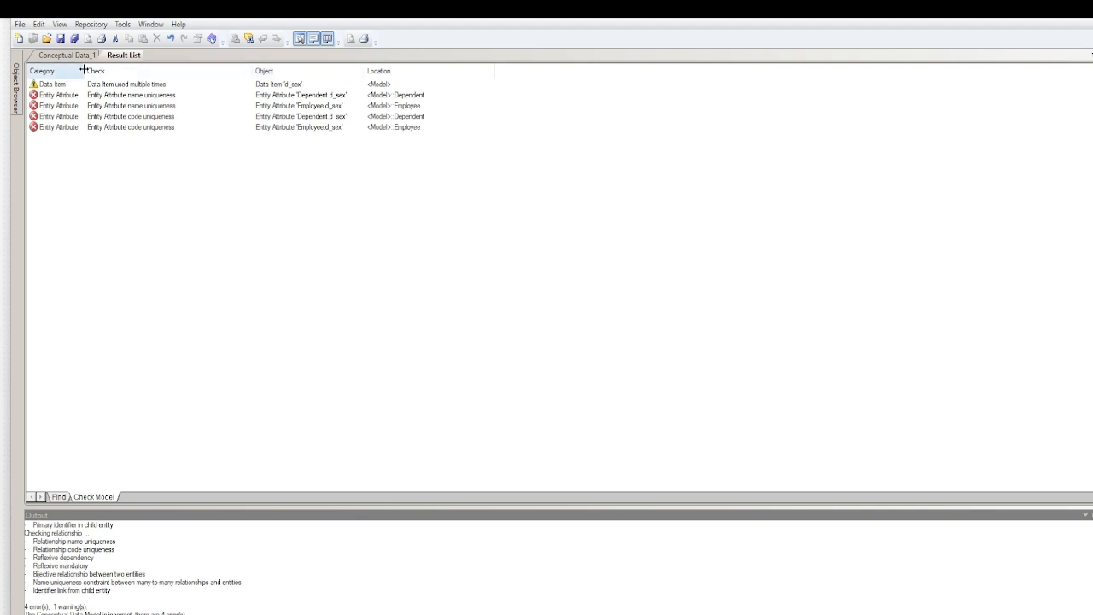
{"action": "left_click_drag", "start_coordinate": [86, 66], "coordinate": [141, 66]}
{"action": "left_click", "coordinate": [184, 96]}
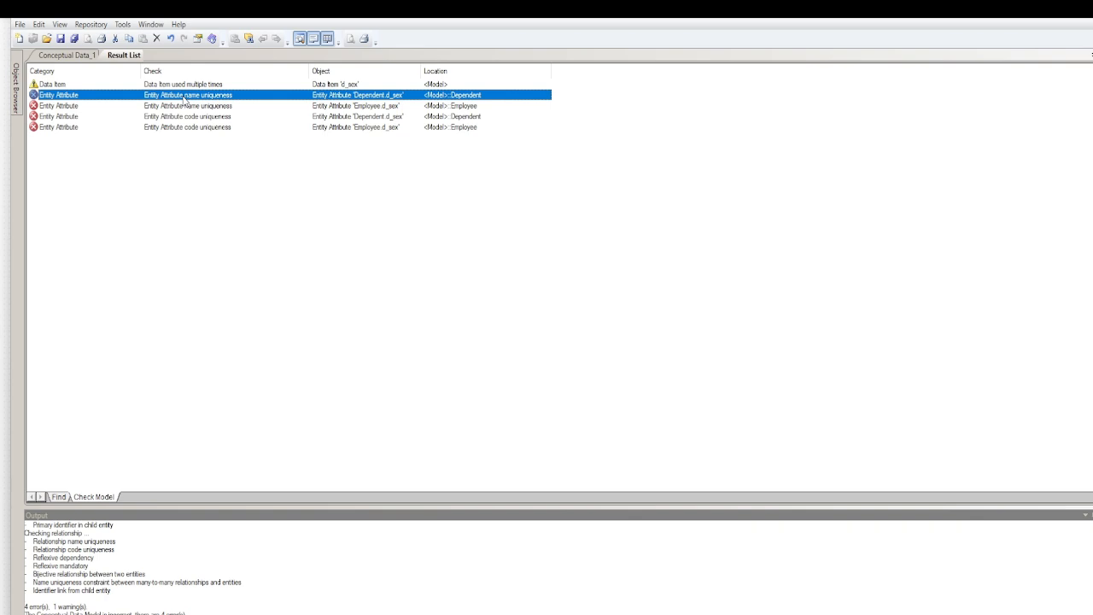
{"action": "left_click", "coordinate": [185, 106]}
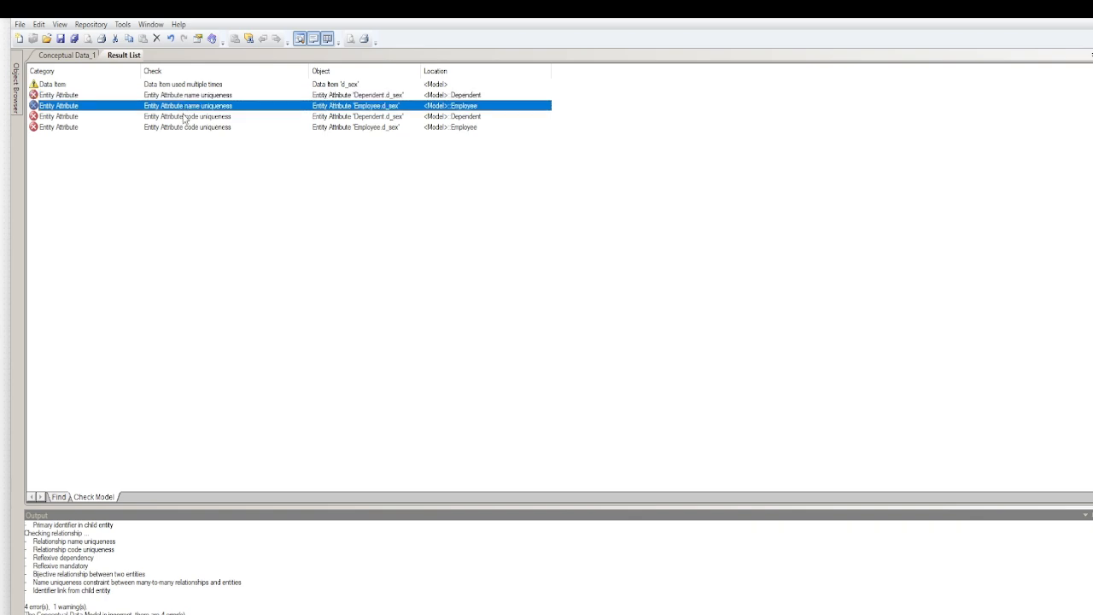
{"action": "left_click", "coordinate": [185, 117]}
{"action": "left_click", "coordinate": [183, 127]}
Rename the Employee entity's d_sex attribute to jkel and accept the entity's properties
{"action": "left_click", "coordinate": [63, 55]}
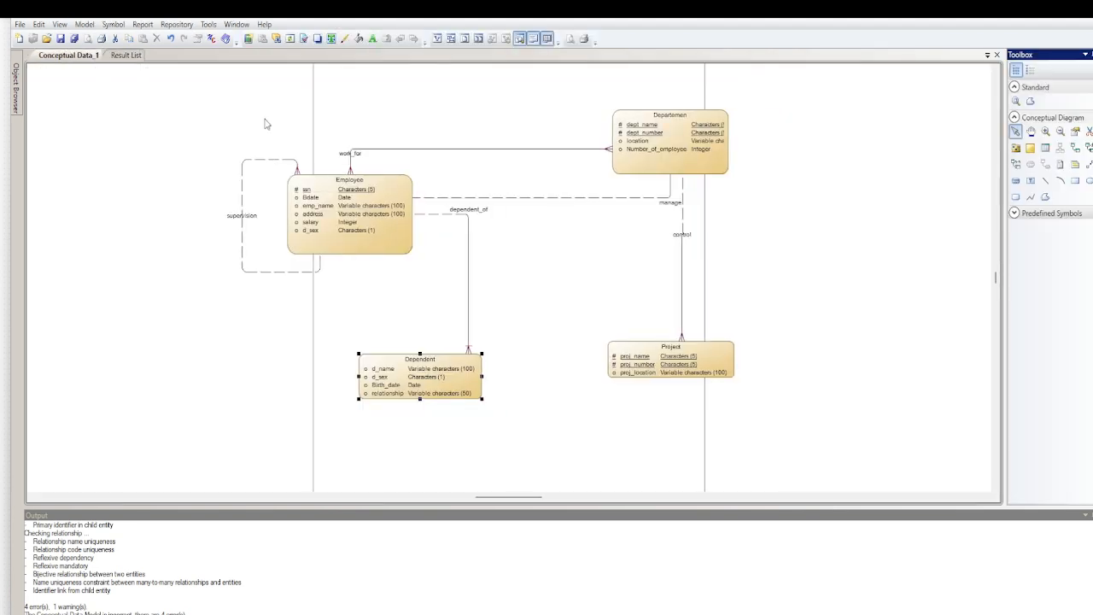
{"action": "double_click", "coordinate": [356, 238]}
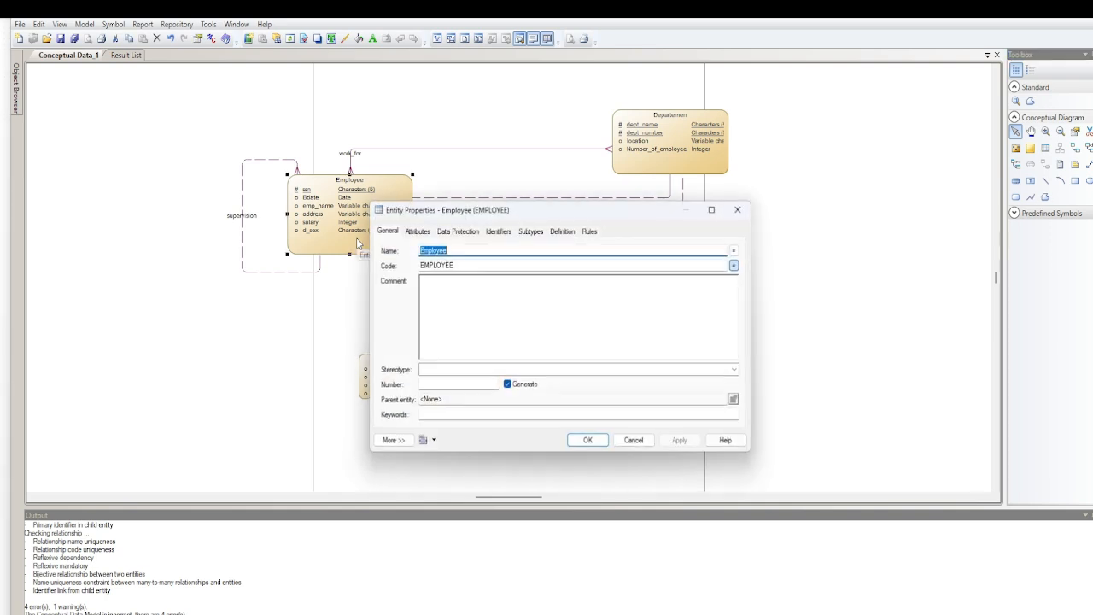
{"action": "left_click", "coordinate": [416, 231]}
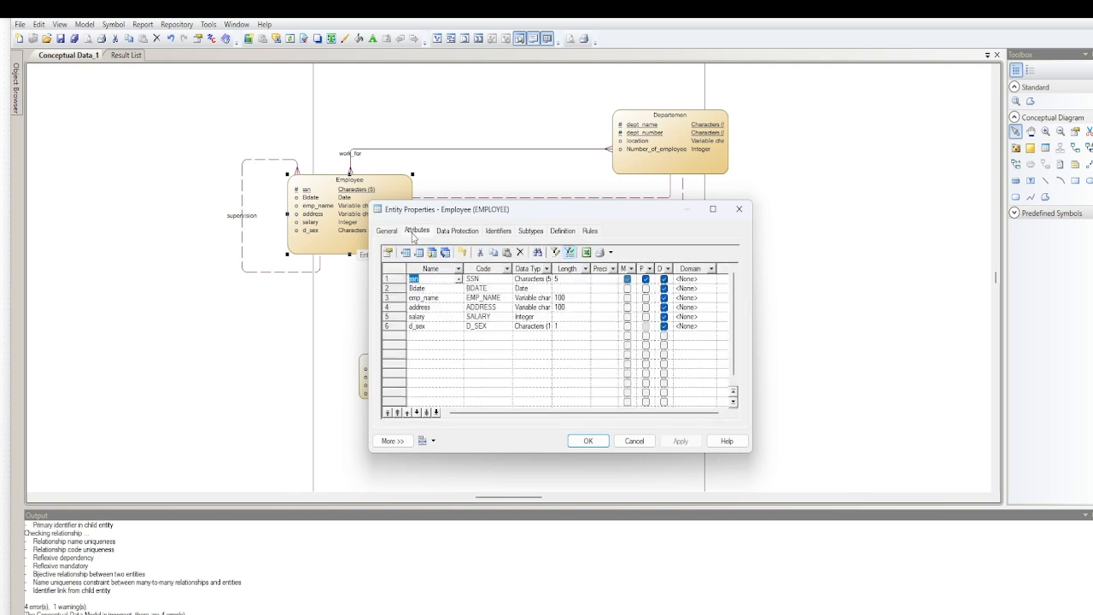
{"action": "left_click", "coordinate": [434, 326]}
{"action": "type", "text": "jkela"}
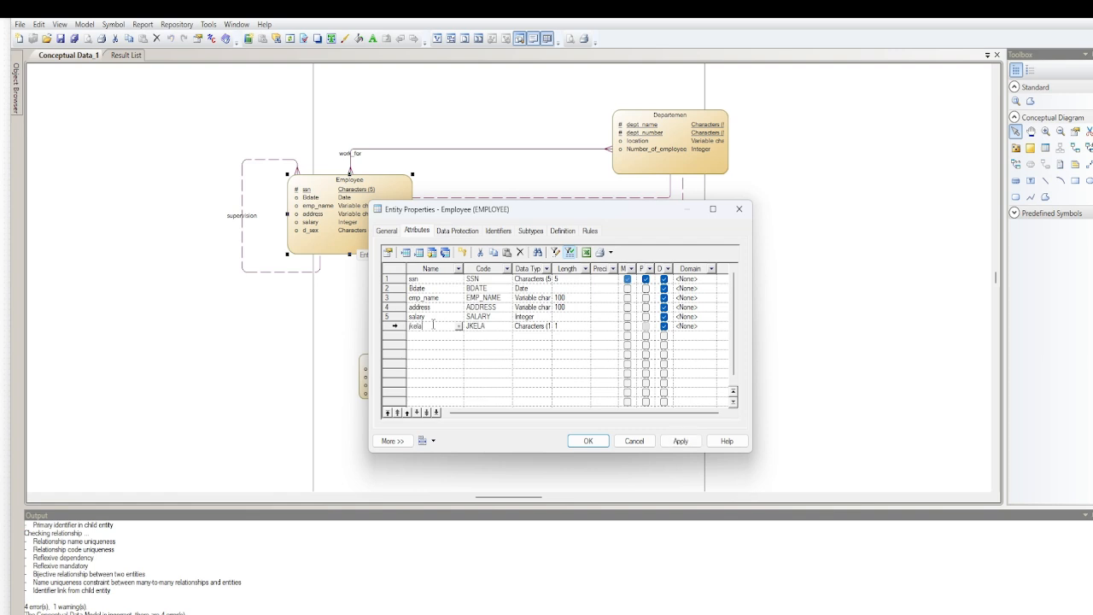
{"action": "key", "text": "BackSpace"}
{"action": "key", "text": "BackSpace"}
{"action": "type", "text": "kel"}
{"action": "left_click", "coordinate": [588, 441]}
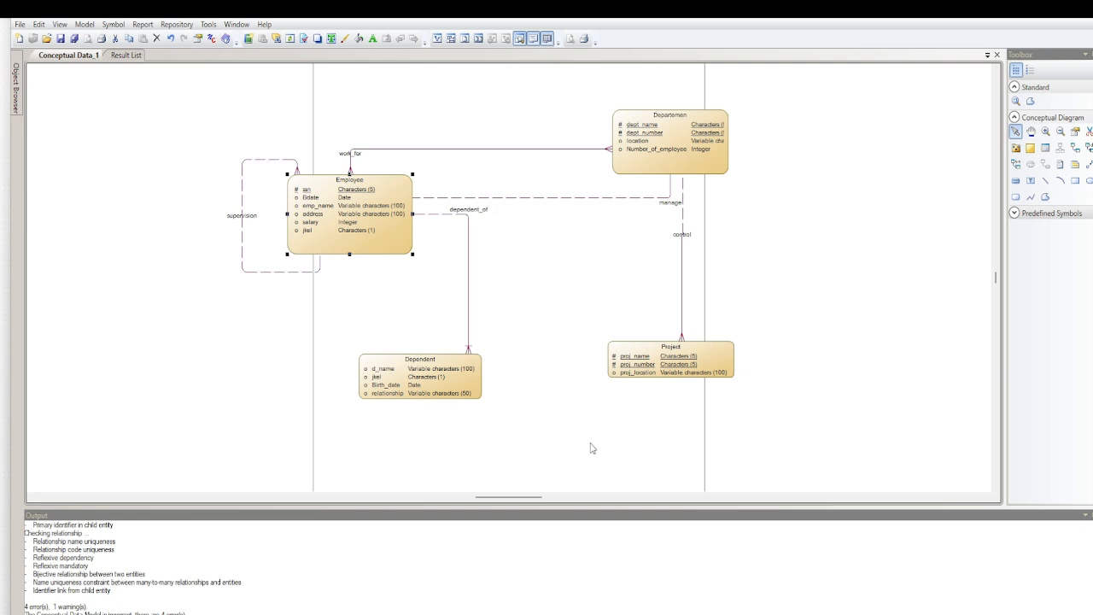
Delete the duplicate jkel attribute from the Dependent entity and accept its properties
{"action": "double_click", "coordinate": [420, 382]}
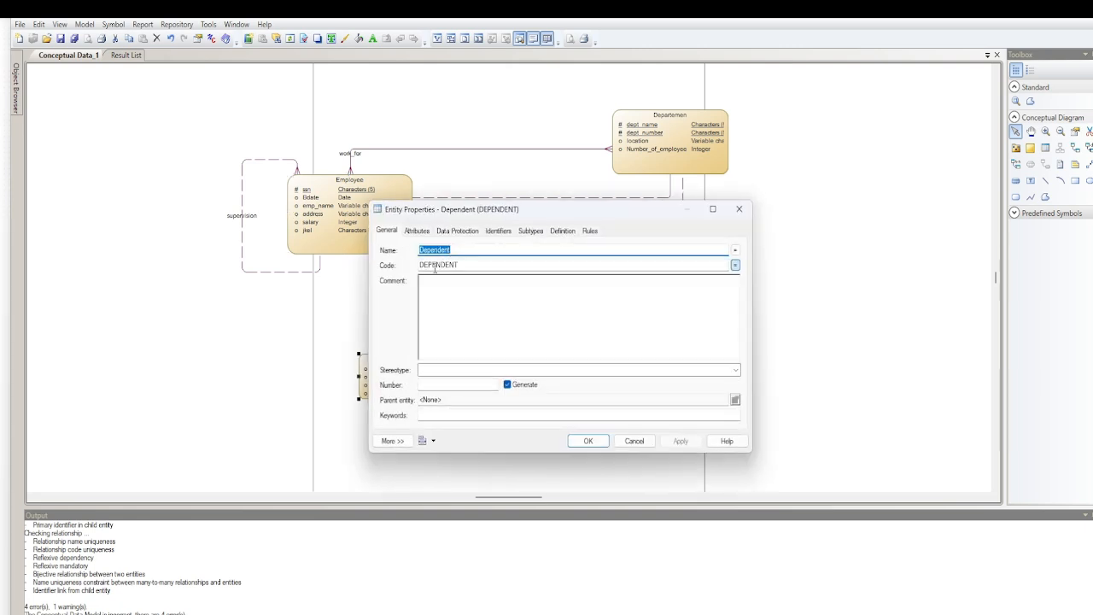
{"action": "left_click", "coordinate": [417, 231]}
{"action": "left_click", "coordinate": [410, 289]}
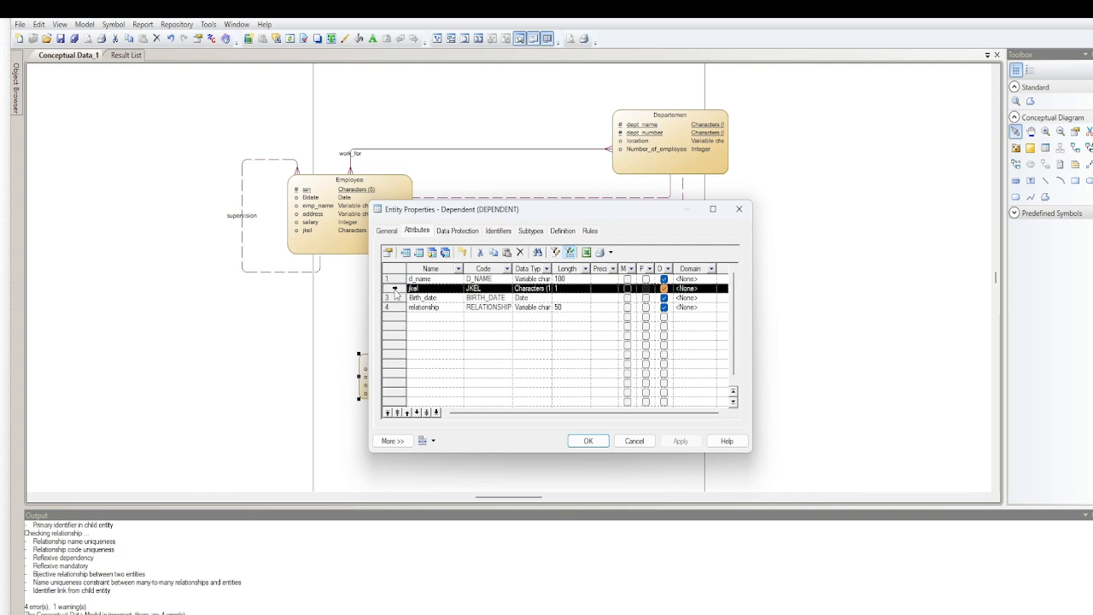
{"action": "left_click", "coordinate": [519, 252]}
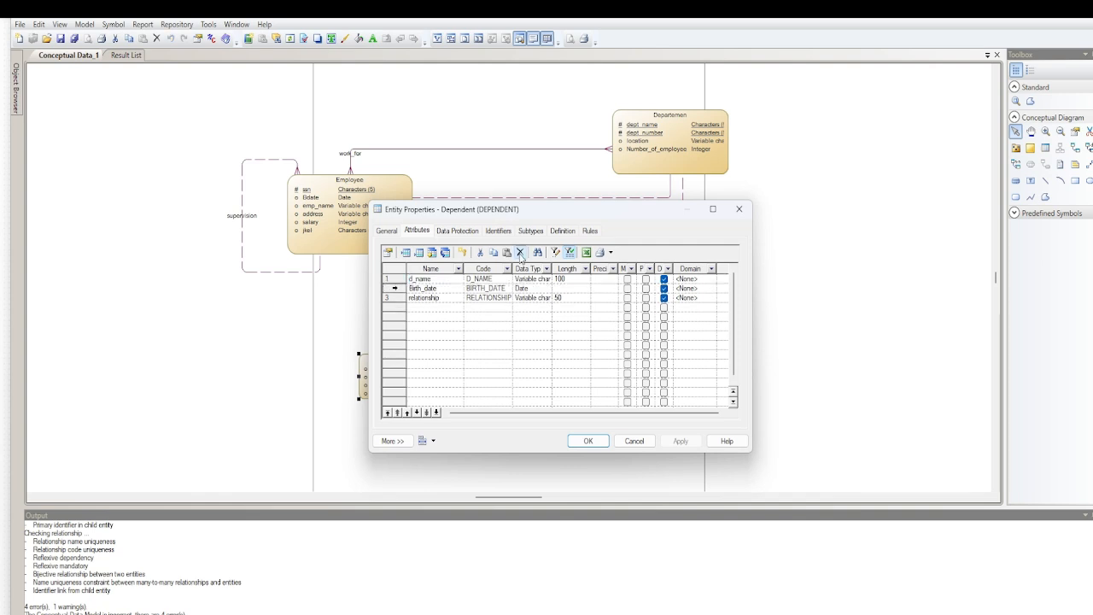
{"action": "left_click", "coordinate": [587, 441]}
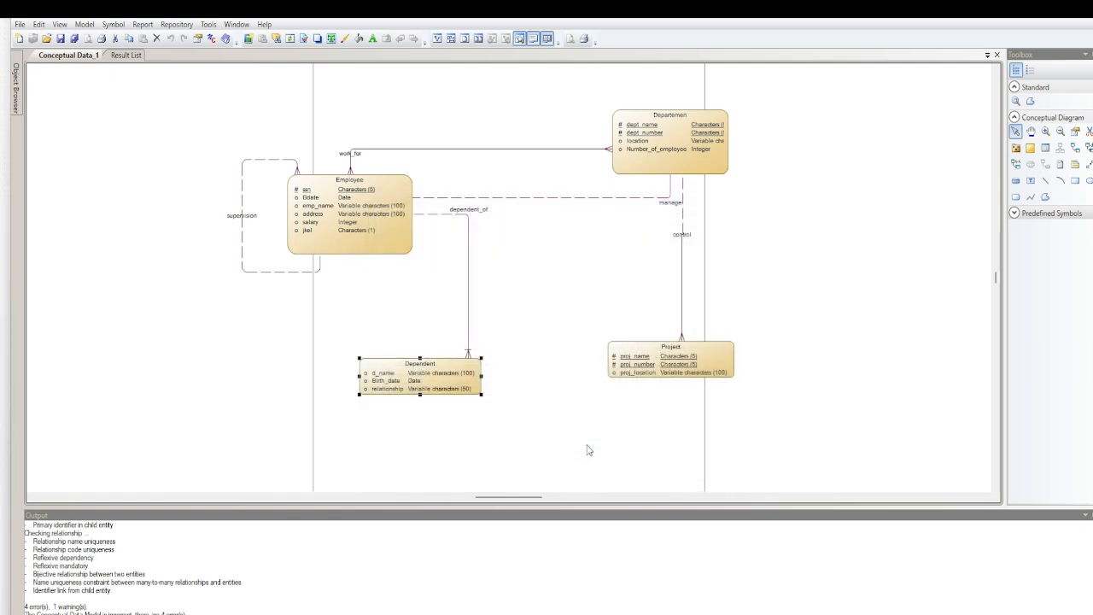
Generate a new physical data model from the corrected conceptual model, keeping the existing generation options
{"action": "left_click", "coordinate": [209, 25]}
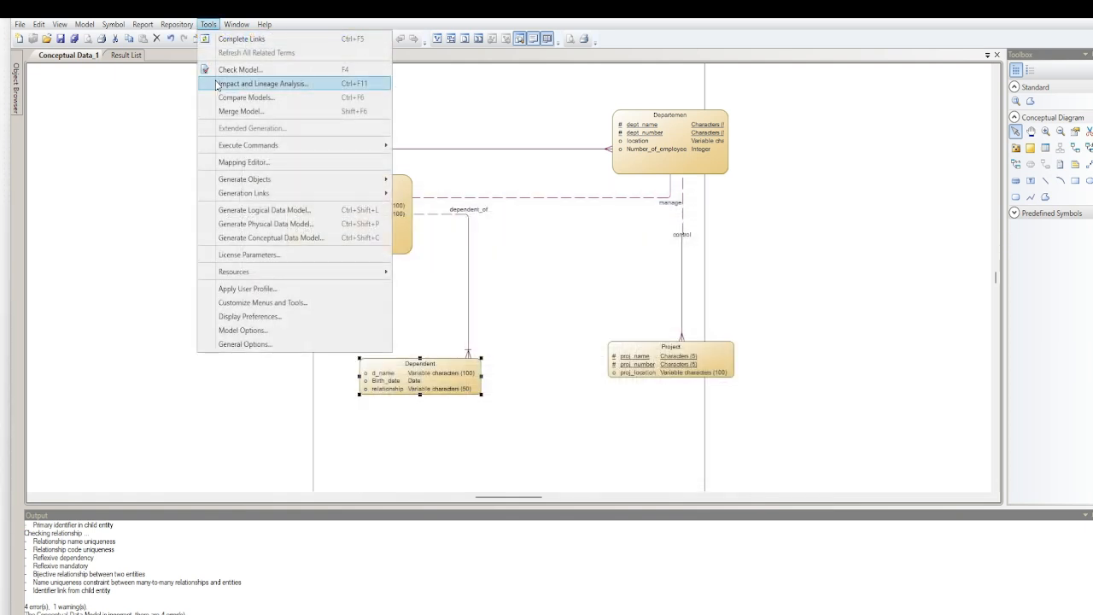
{"action": "left_click", "coordinate": [247, 222]}
{"action": "left_click", "coordinate": [527, 467]}
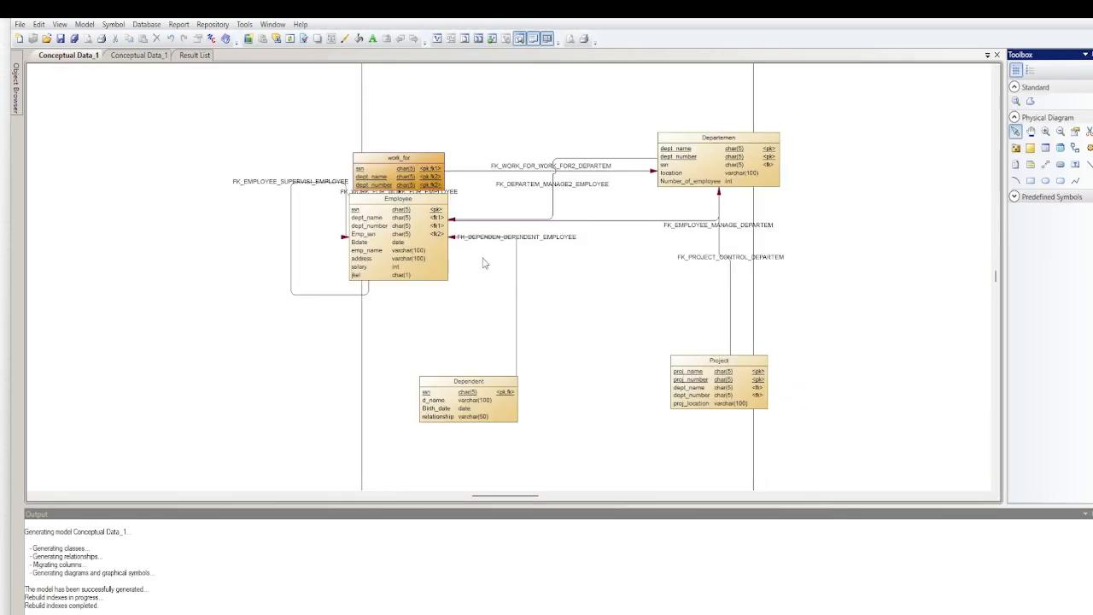
Move the work_for table clear above Employee, shift Employee down and outward, and reroute the work_for–Employee reference line farther from Employee
{"action": "left_click_drag", "start_coordinate": [414, 162], "coordinate": [497, 116]}
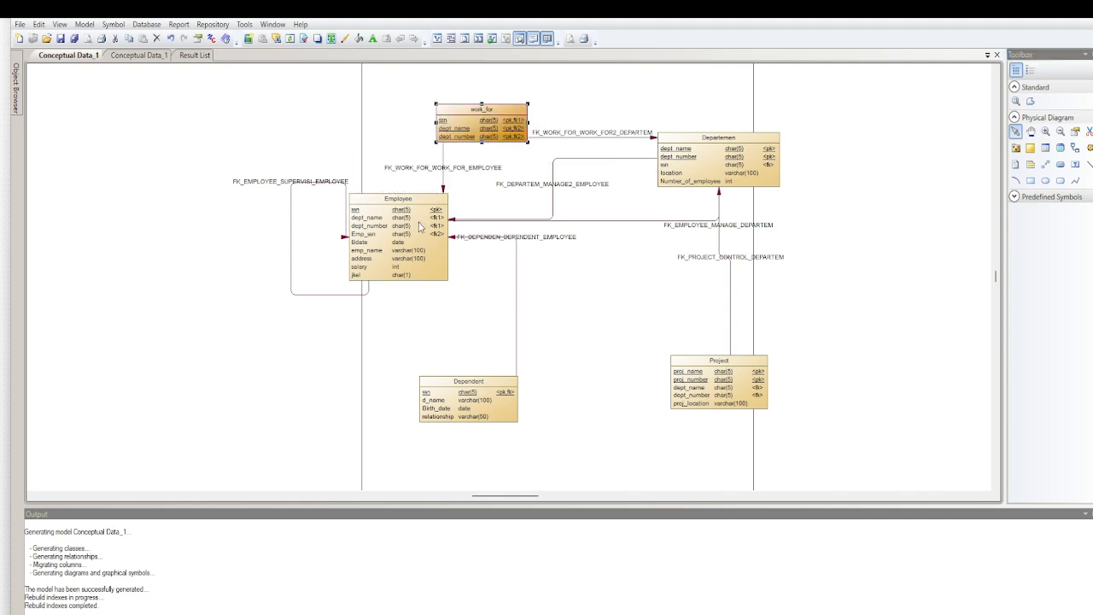
{"action": "left_click_drag", "start_coordinate": [419, 226], "coordinate": [395, 249]}
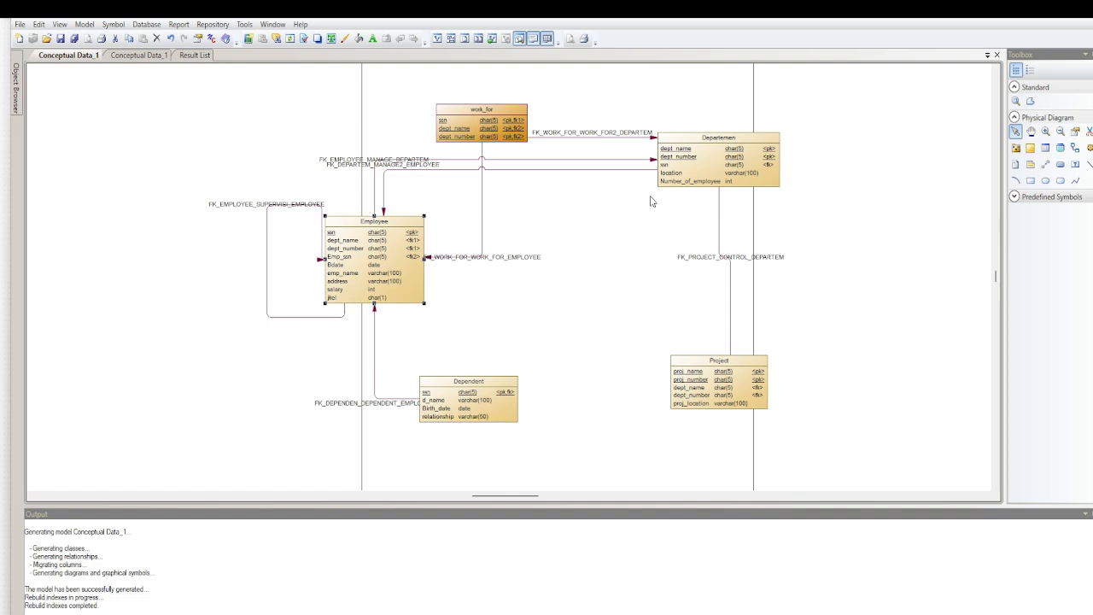
{"action": "left_click_drag", "start_coordinate": [481, 255], "coordinate": [529, 257]}
{"action": "mouse_move", "coordinate": [496, 128]}
{"action": "left_mouse_down"}
{"action": "mouse_move", "coordinate": [526, 113]}
{"action": "mouse_move", "coordinate": [496, 109]}
{"action": "left_mouse_up"}
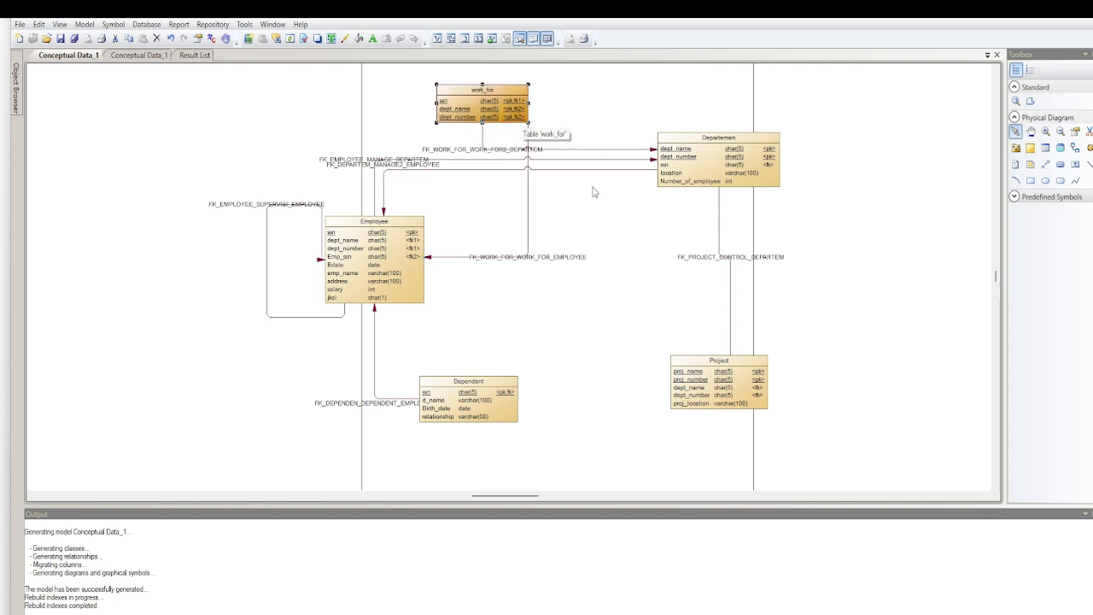
Compare the conceptual entities with the generated physical tables, examining the keys and references of Departemen, Project and work_for
{"action": "left_click", "coordinate": [145, 57]}
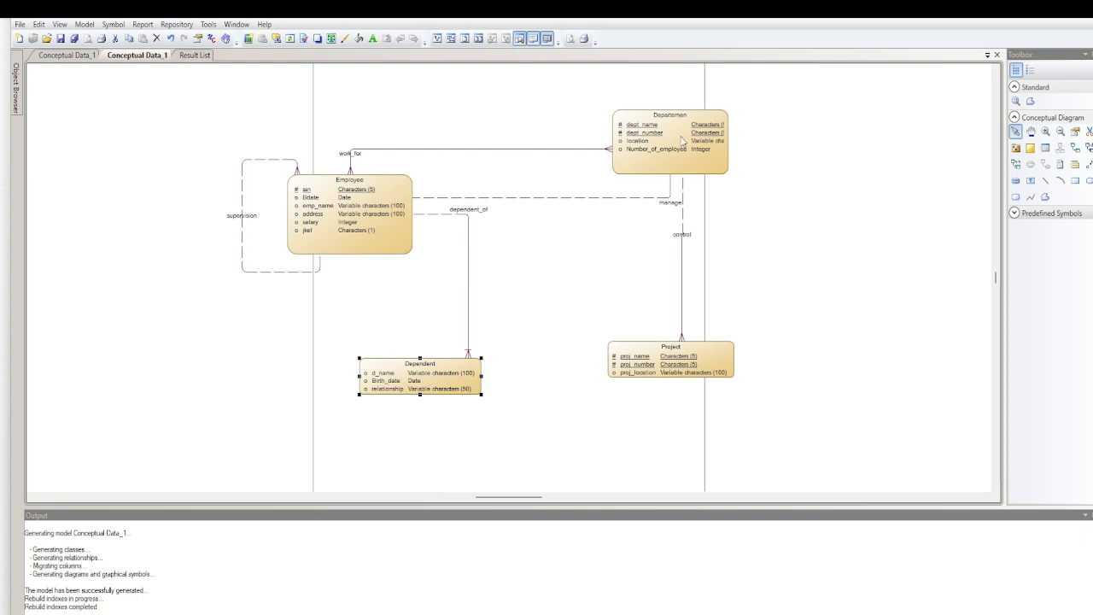
{"action": "left_click", "coordinate": [85, 56]}
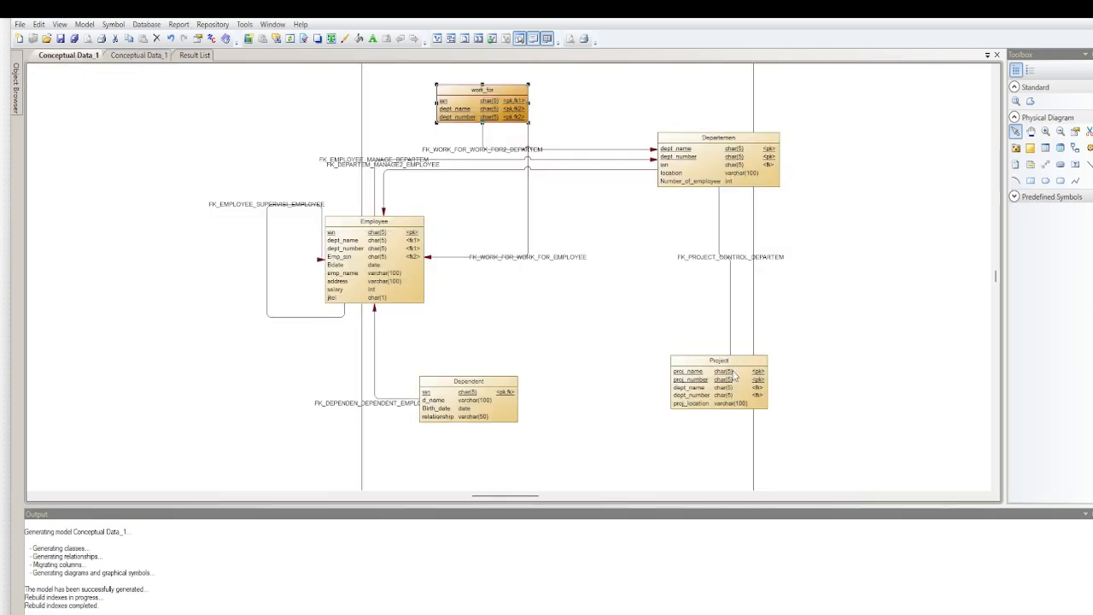
{"action": "left_click", "coordinate": [139, 56]}
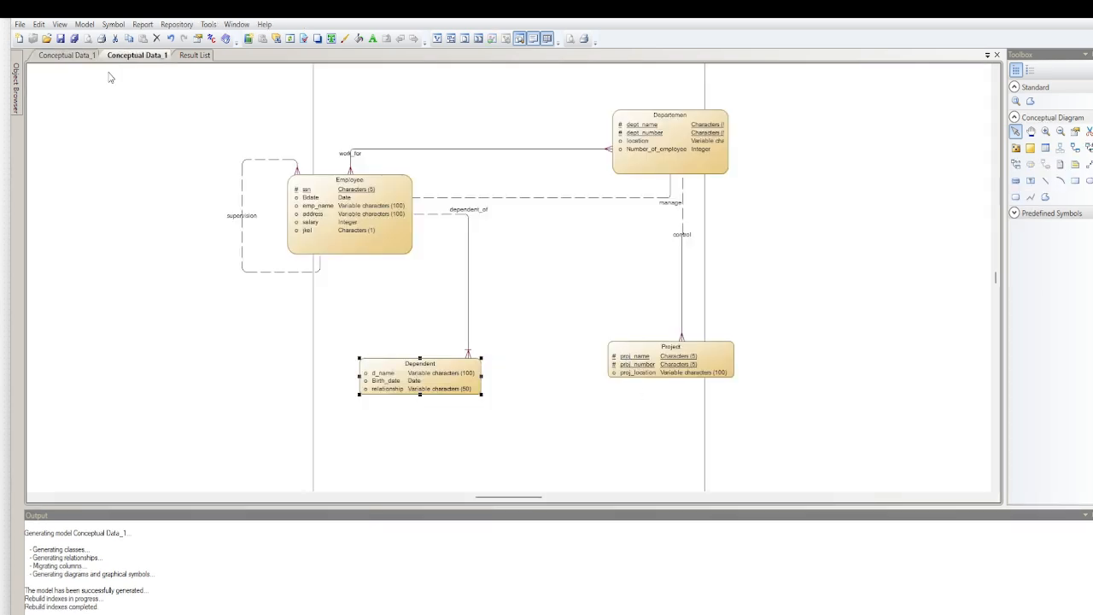
{"action": "left_click", "coordinate": [62, 57]}
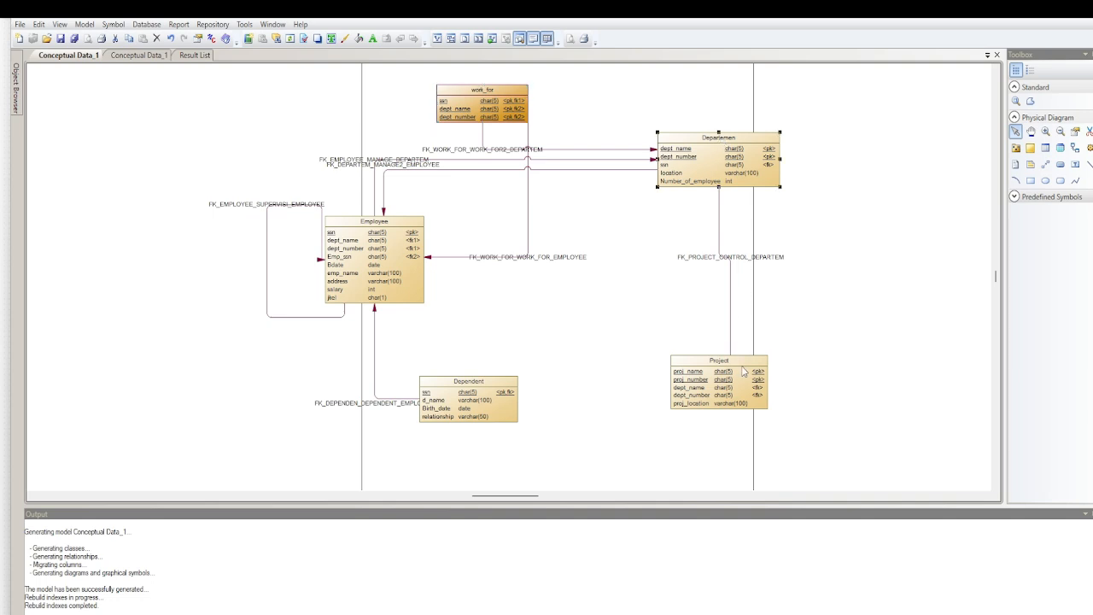
{"action": "left_click", "coordinate": [712, 163]}
{"action": "left_click_drag", "start_coordinate": [631, 218], "coordinate": [820, 307]}
{"action": "left_click", "coordinate": [475, 120]}
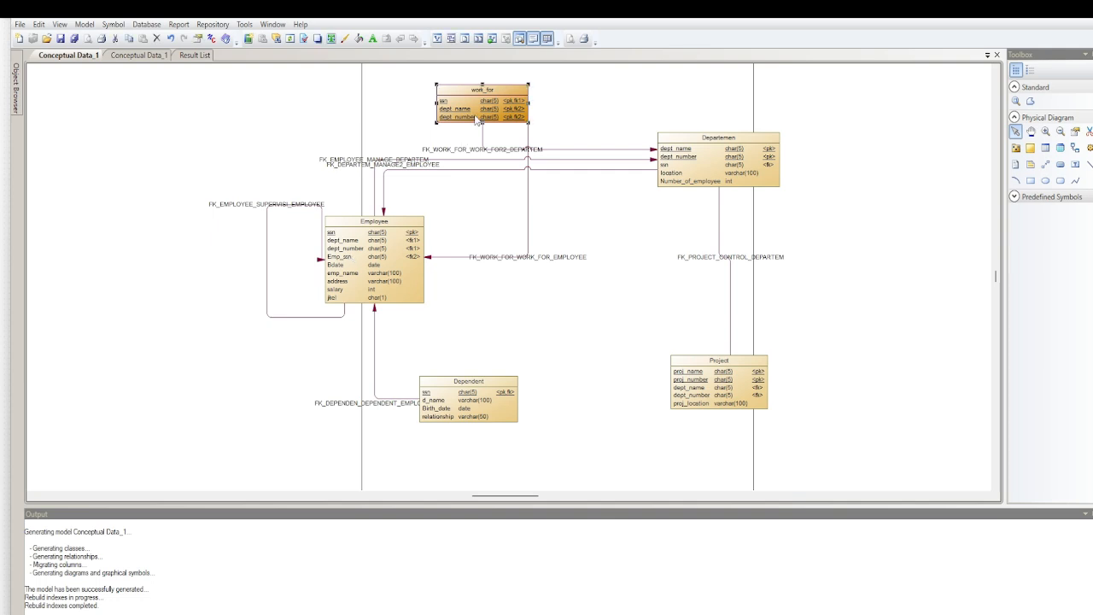
Check the conceptual model's work_for relationship against the WORKS_FOR relationship in the source ER diagram, and return to the physical model
{"action": "left_click", "coordinate": [124, 55]}
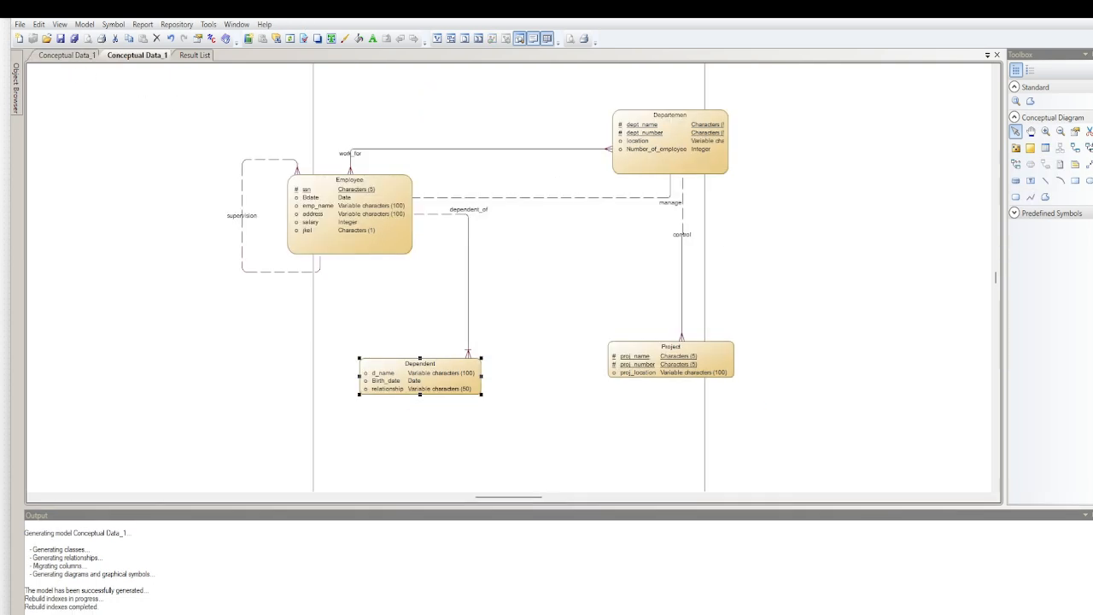
{"action": "left_click", "coordinate": [696, 614]}
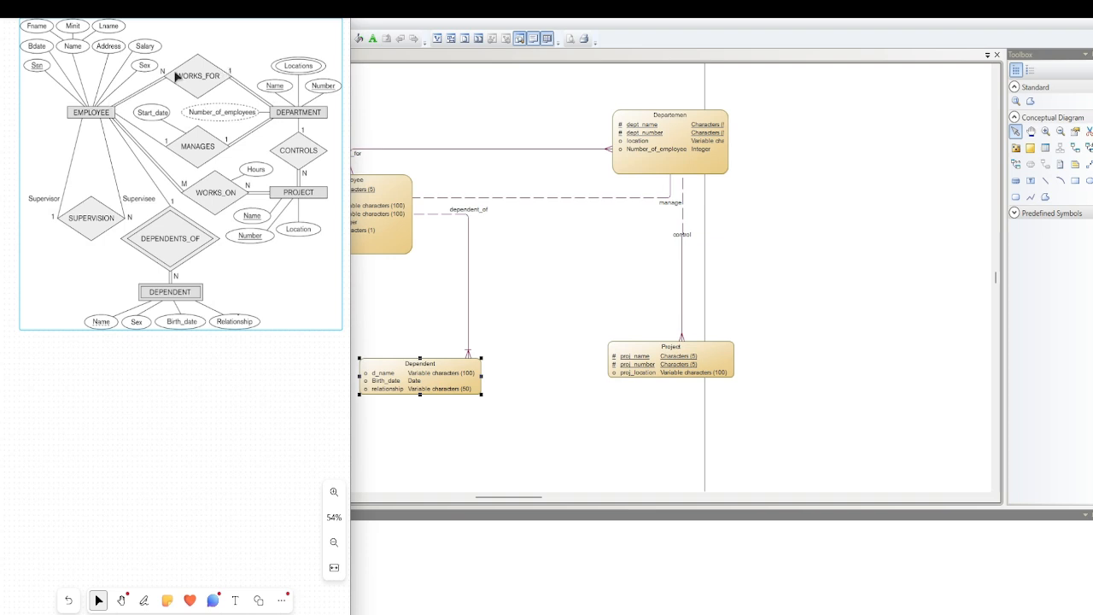
{"action": "left_click", "coordinate": [456, 126]}
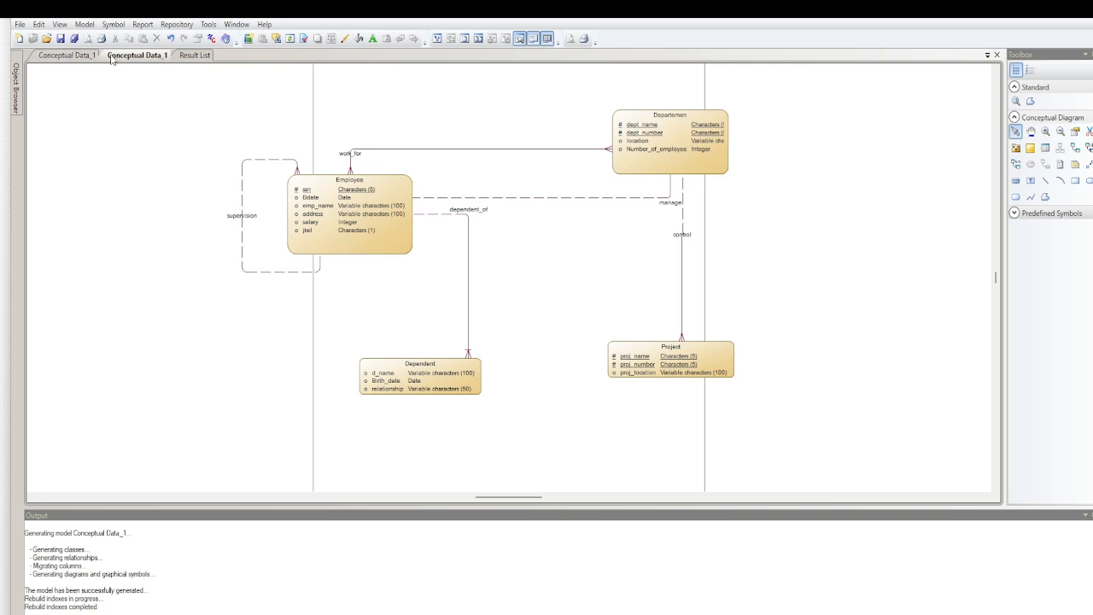
{"action": "left_click", "coordinate": [68, 56]}
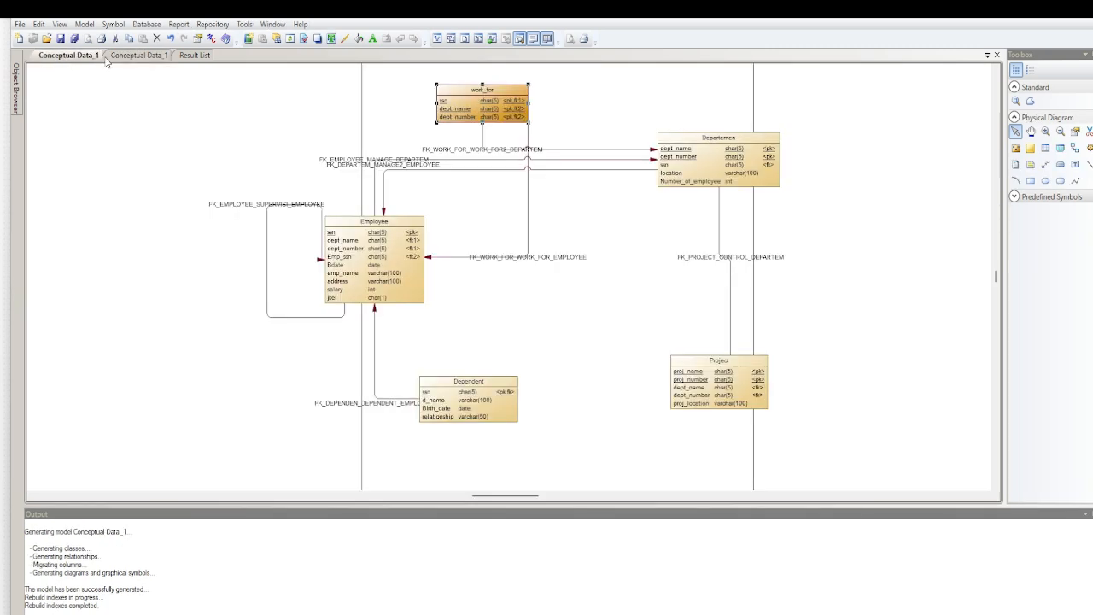